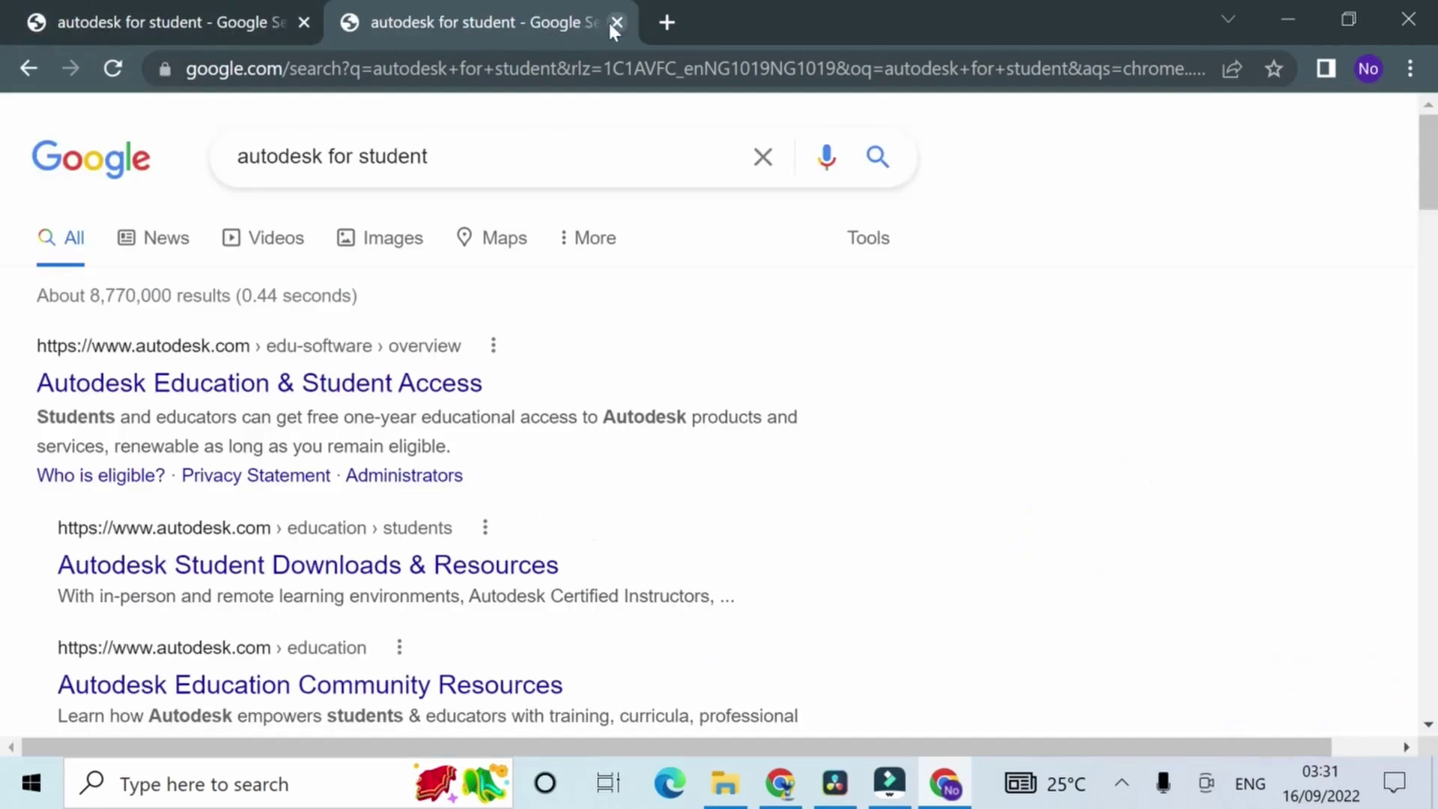
Step: Close the duplicate results tab, open the Autodesk Education & Student Access result, and go to Students
left_click(304, 21)
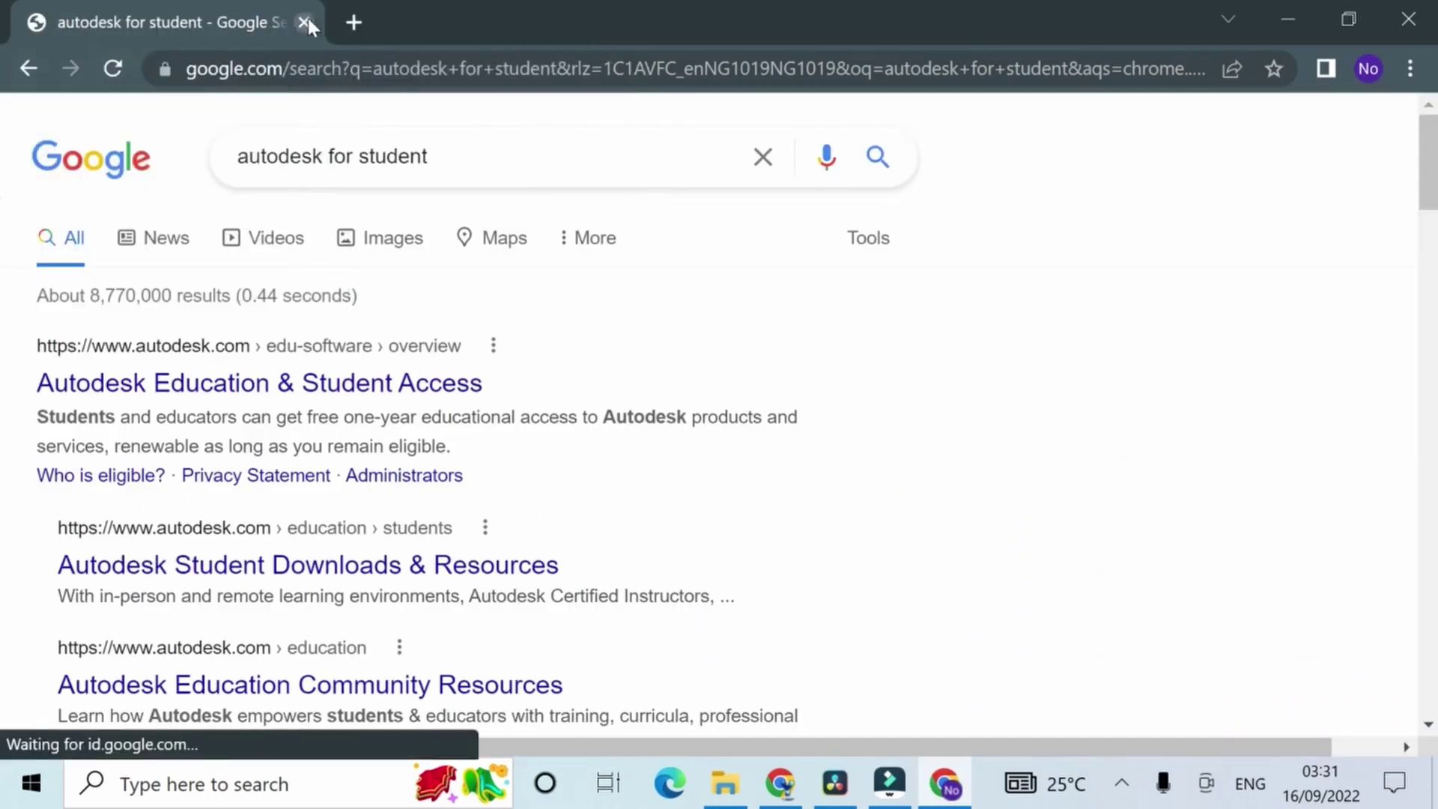
left_click(340, 397)
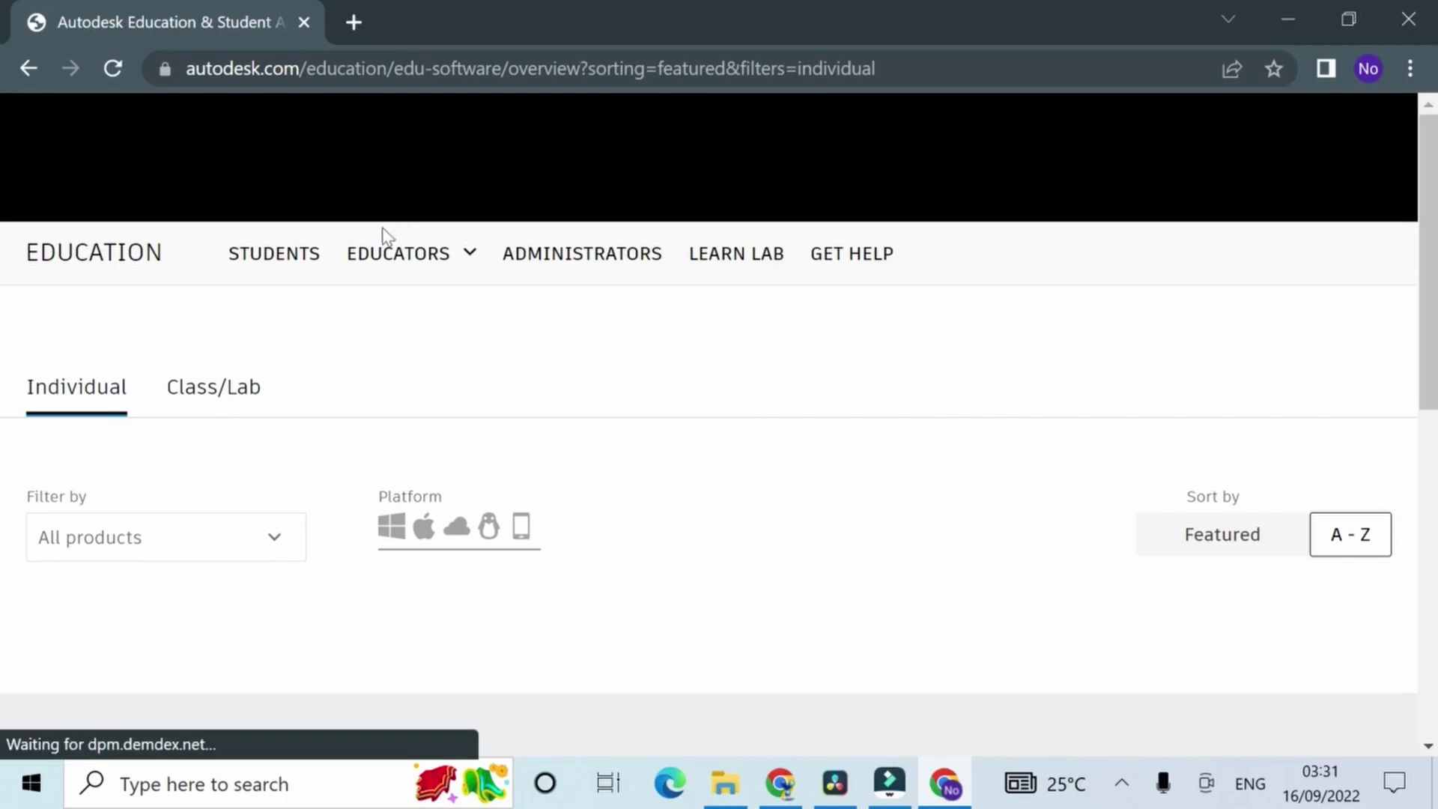
left_click(273, 247)
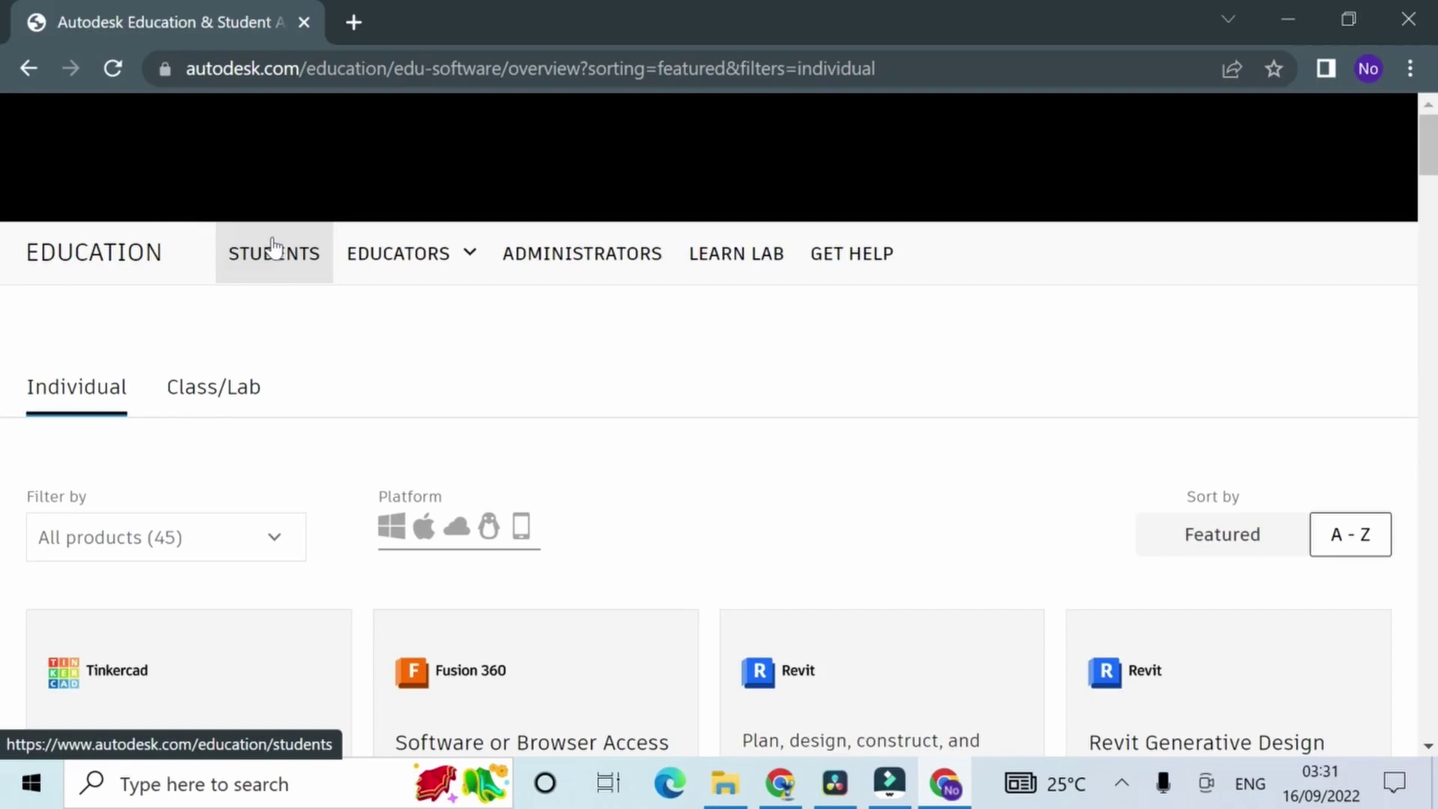
Step: Browse the Autodesk for Students page, then start signing in to an Autodesk account
scroll(321, 312, "down", 6)
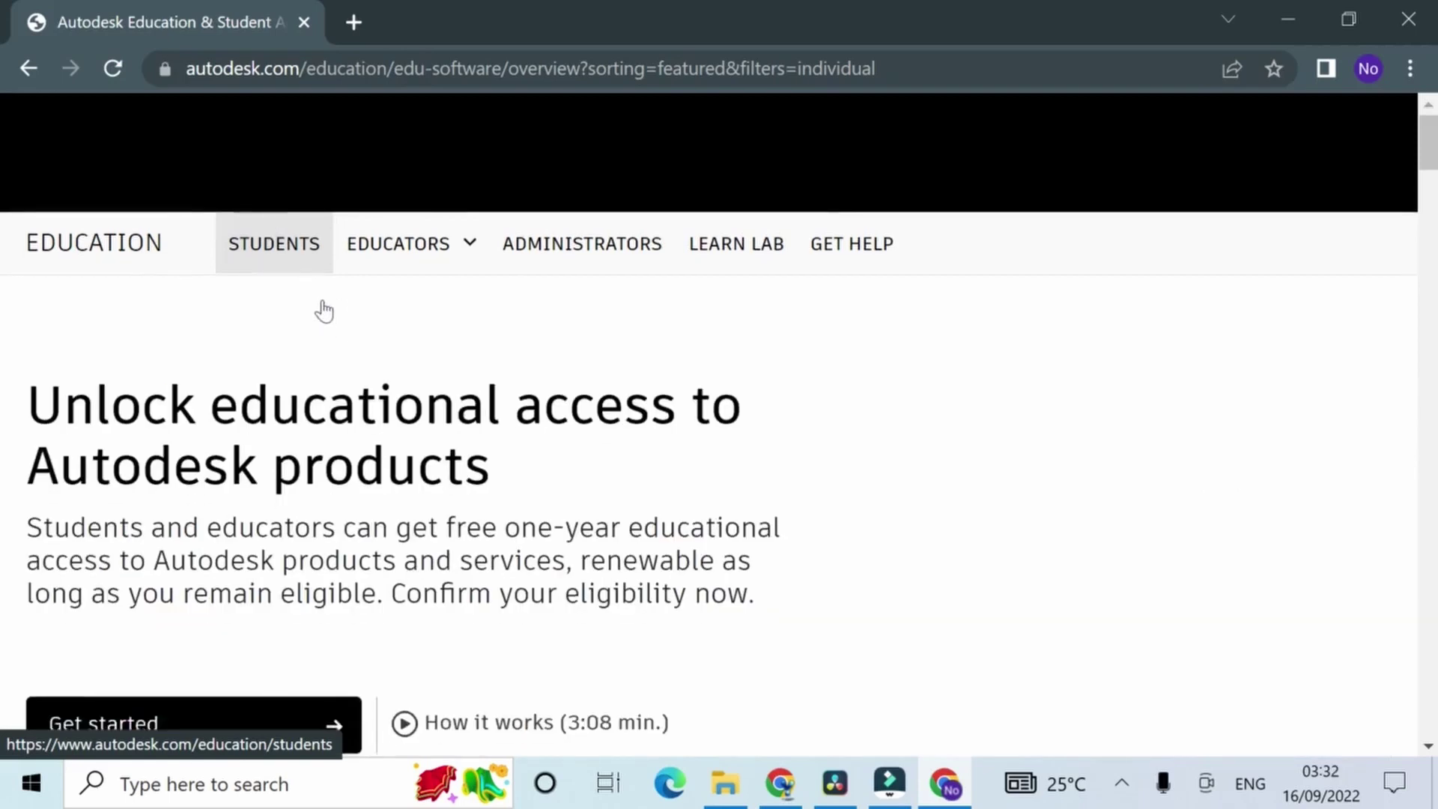
scroll(305, 283, "up", 5)
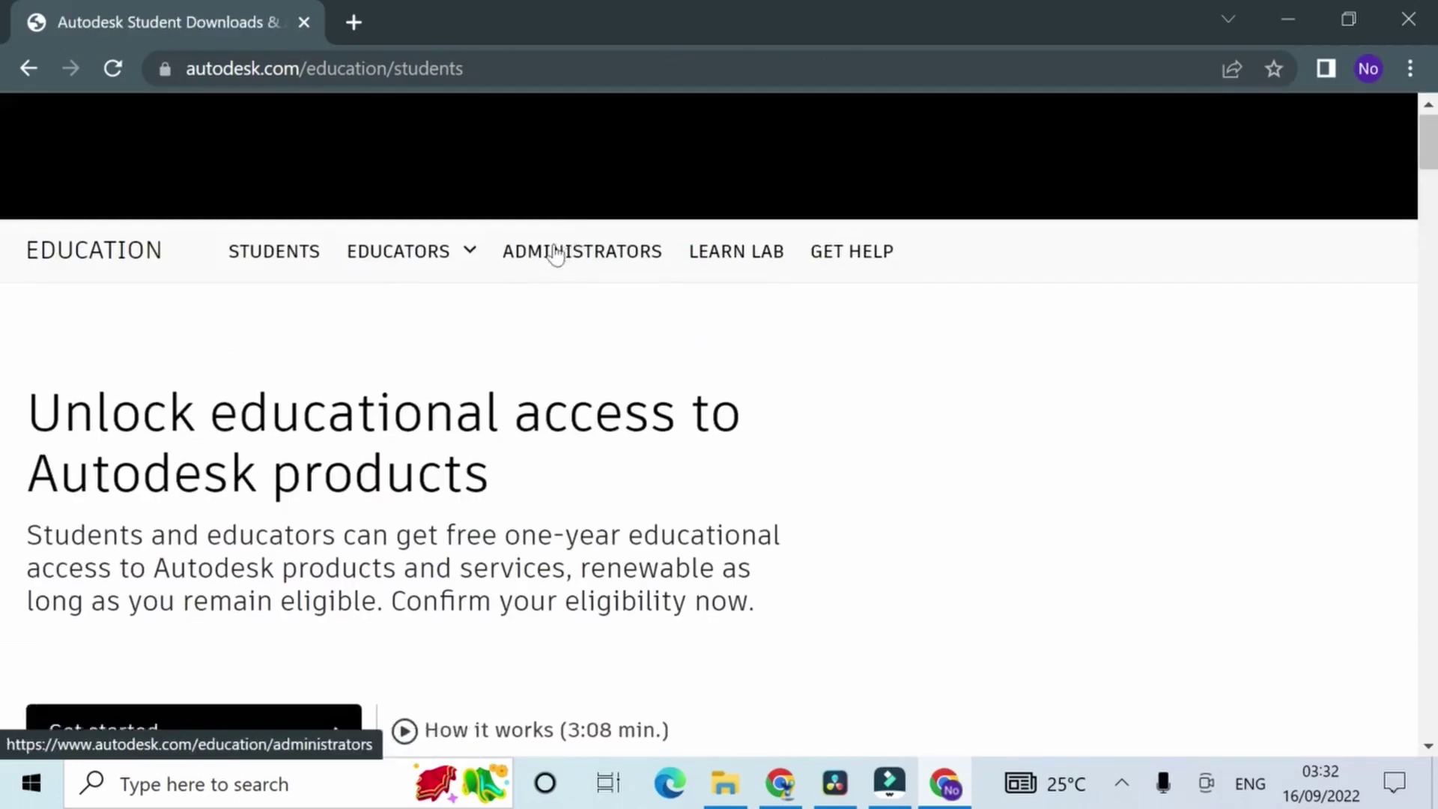
scroll(552, 250, "down", 15)
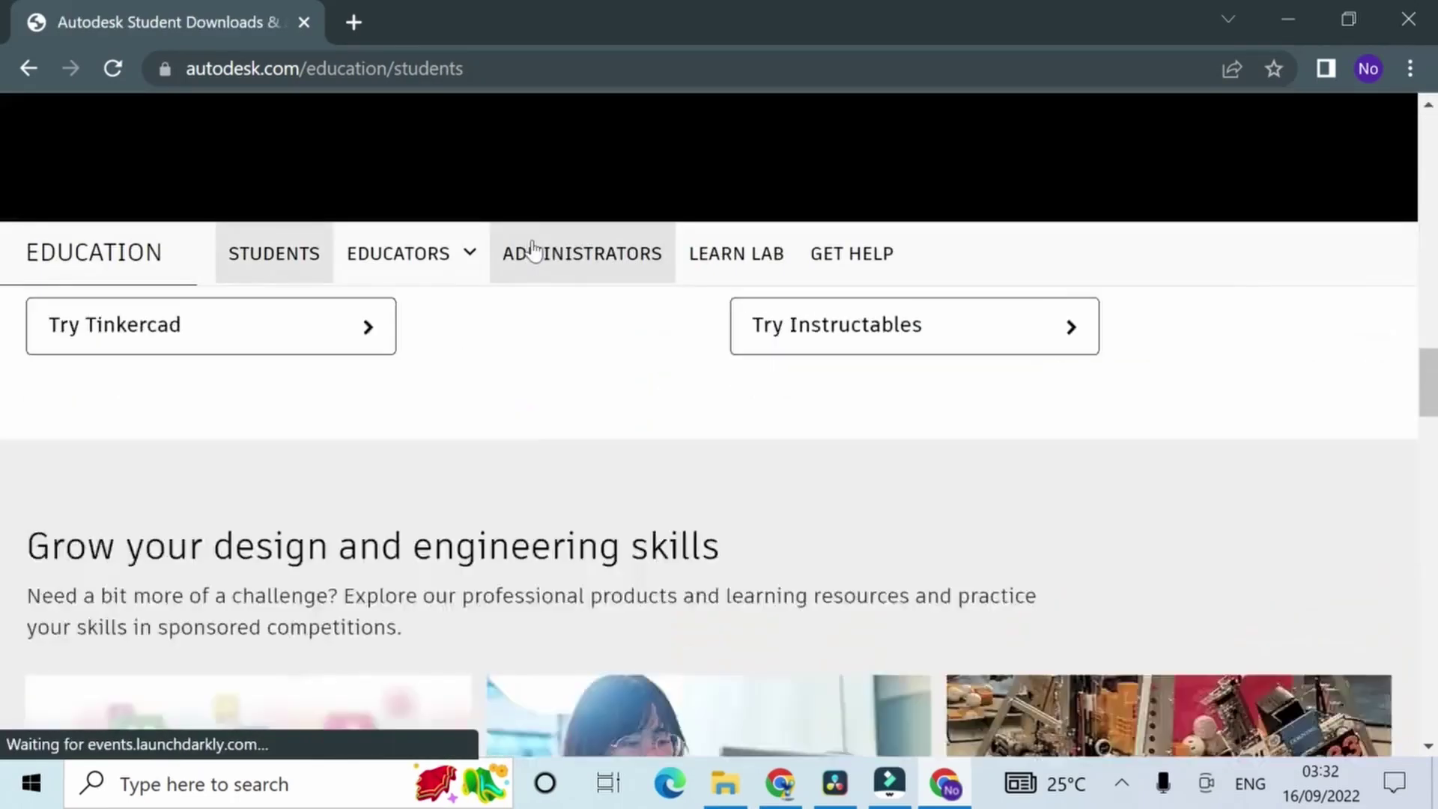
scroll(554, 284, "down", 15)
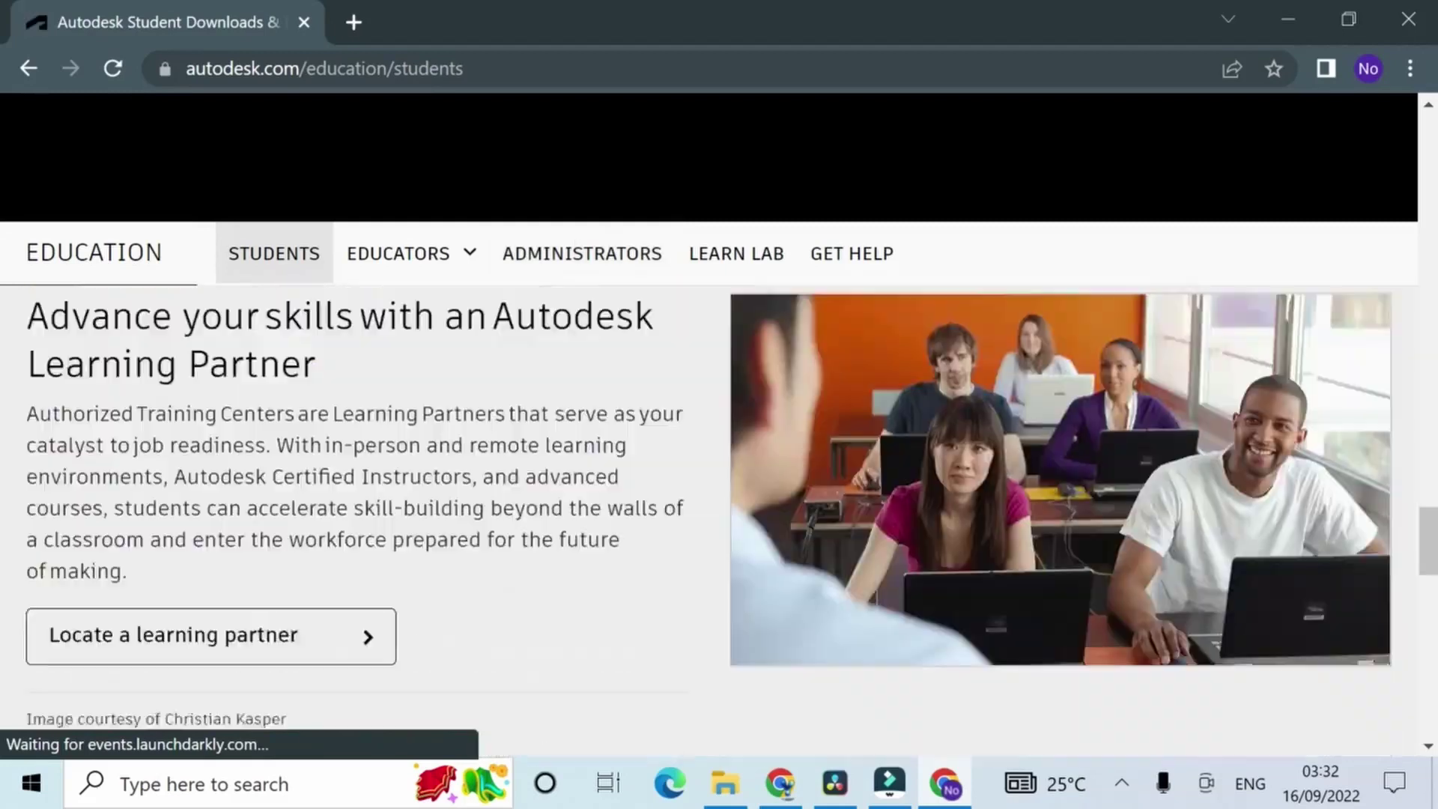
scroll(710, 450, "down", 5)
scroll(710, 449, "up", 20)
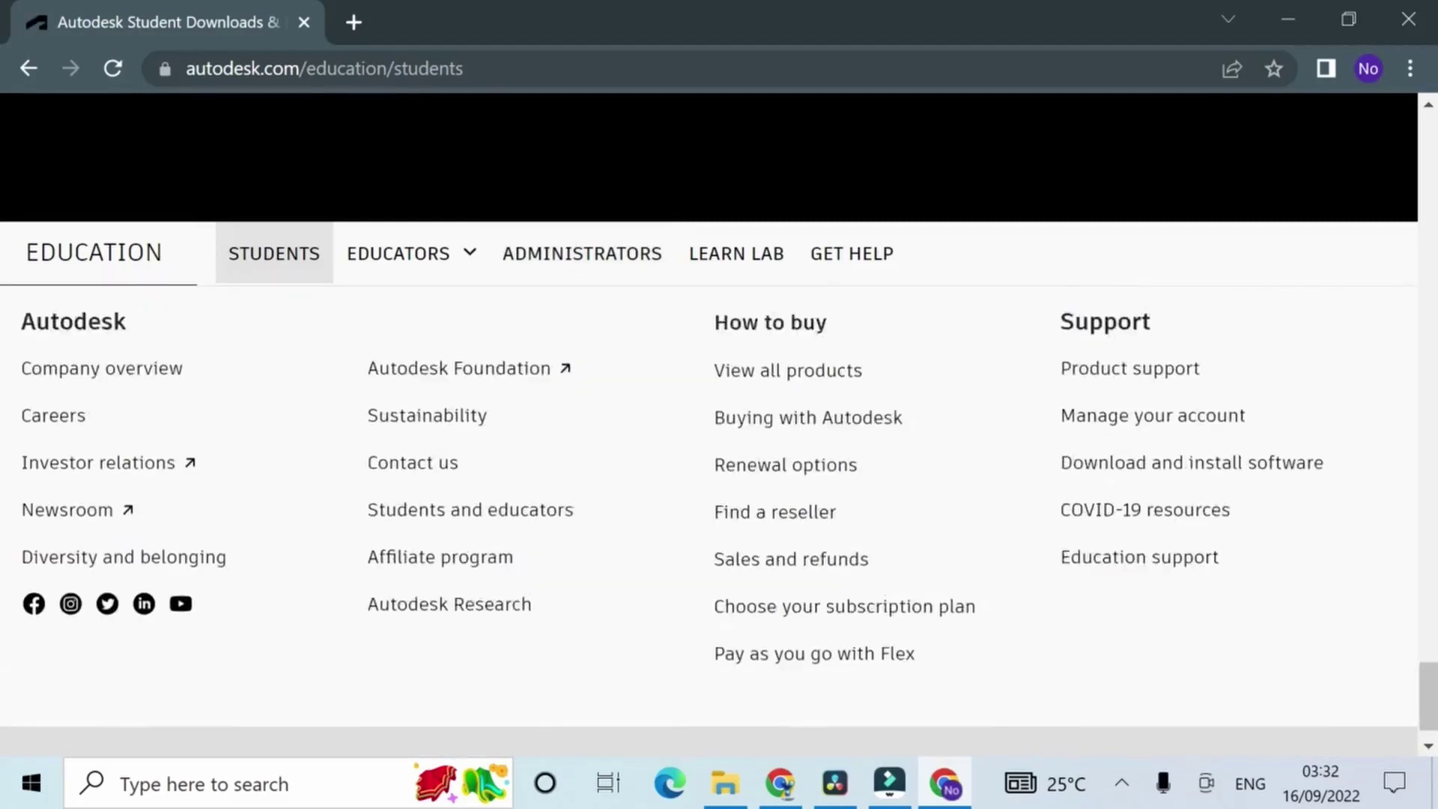
scroll(562, 277, "up", 10)
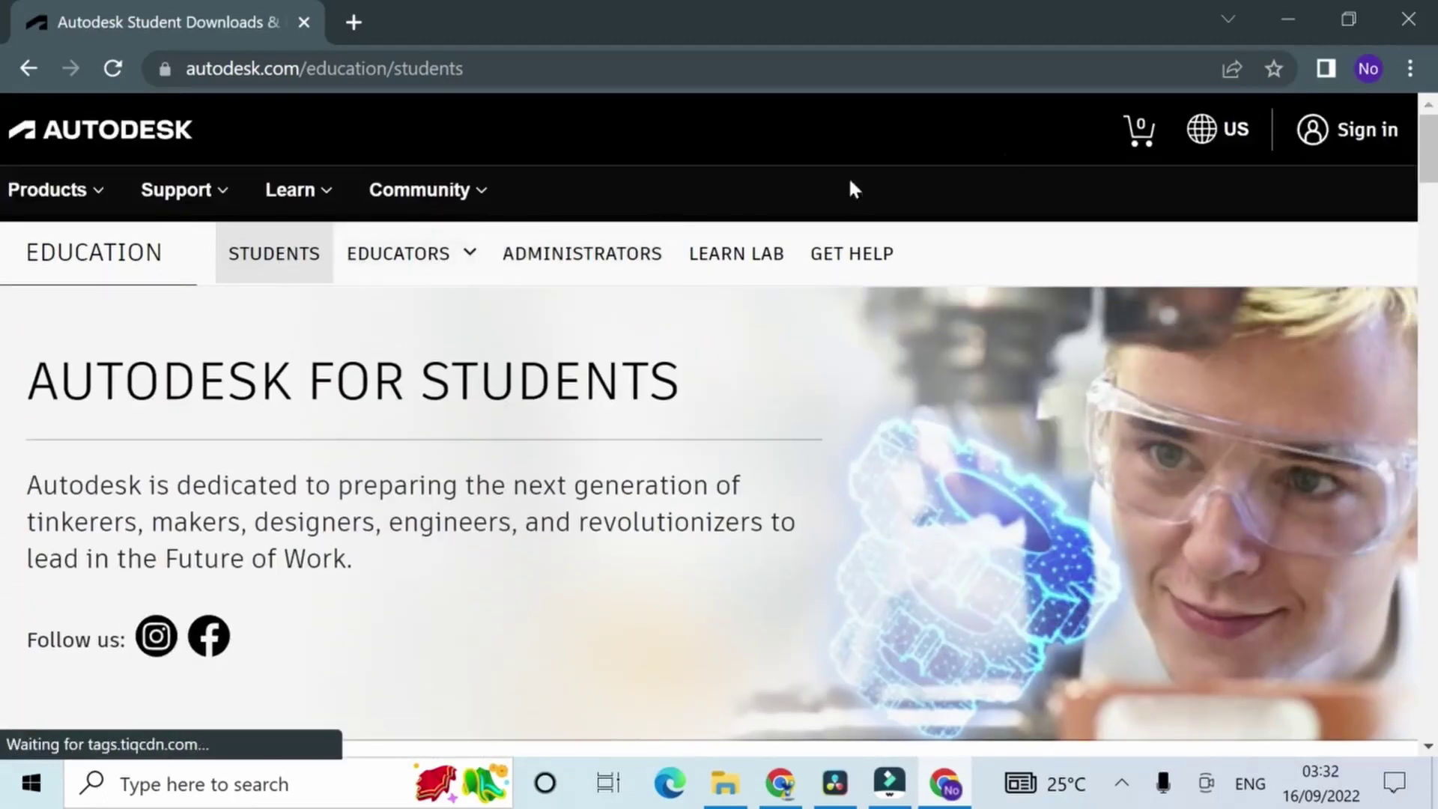
left_click(1313, 145)
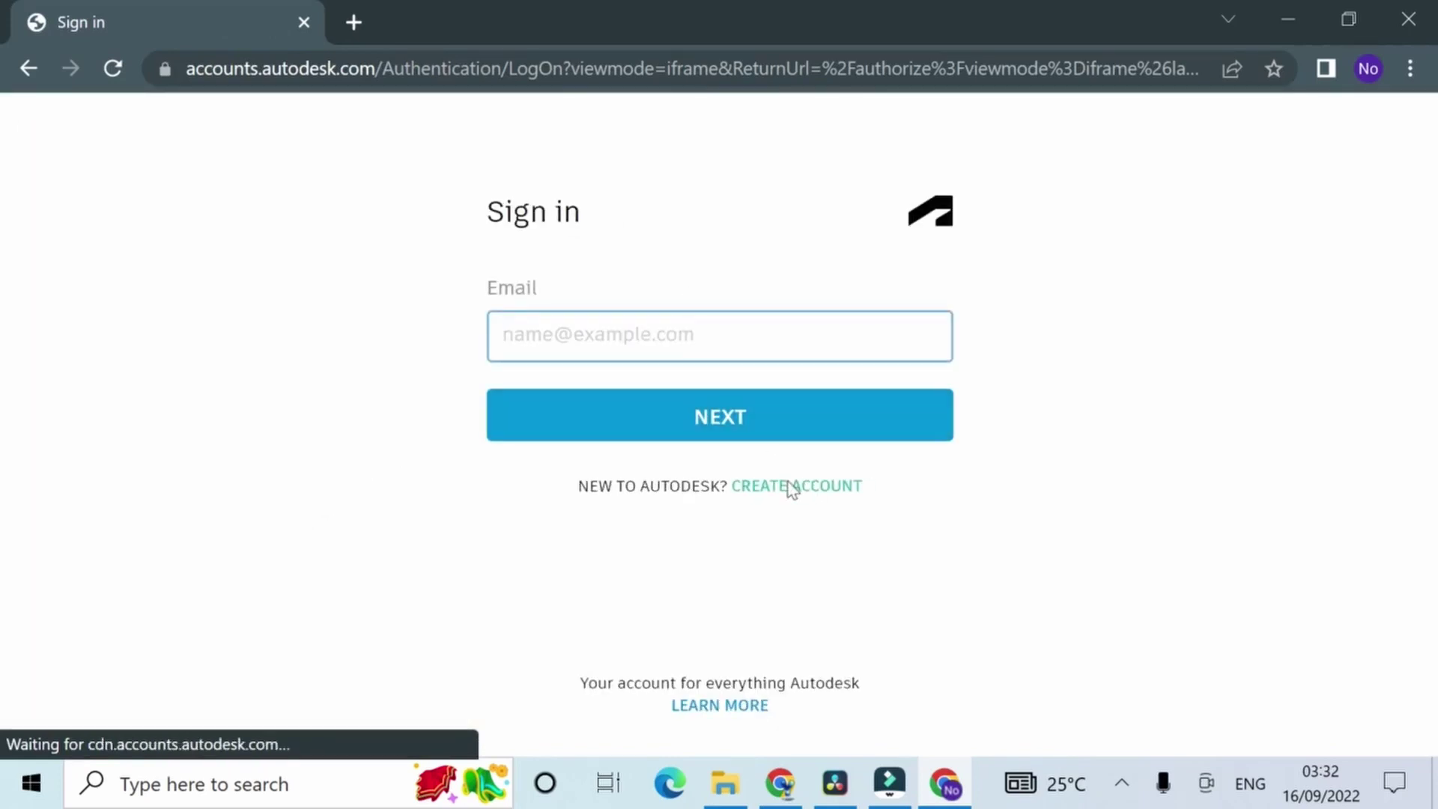
Step: Start a new Autodesk account and fill in the first name on the Create account form
left_click(788, 485)
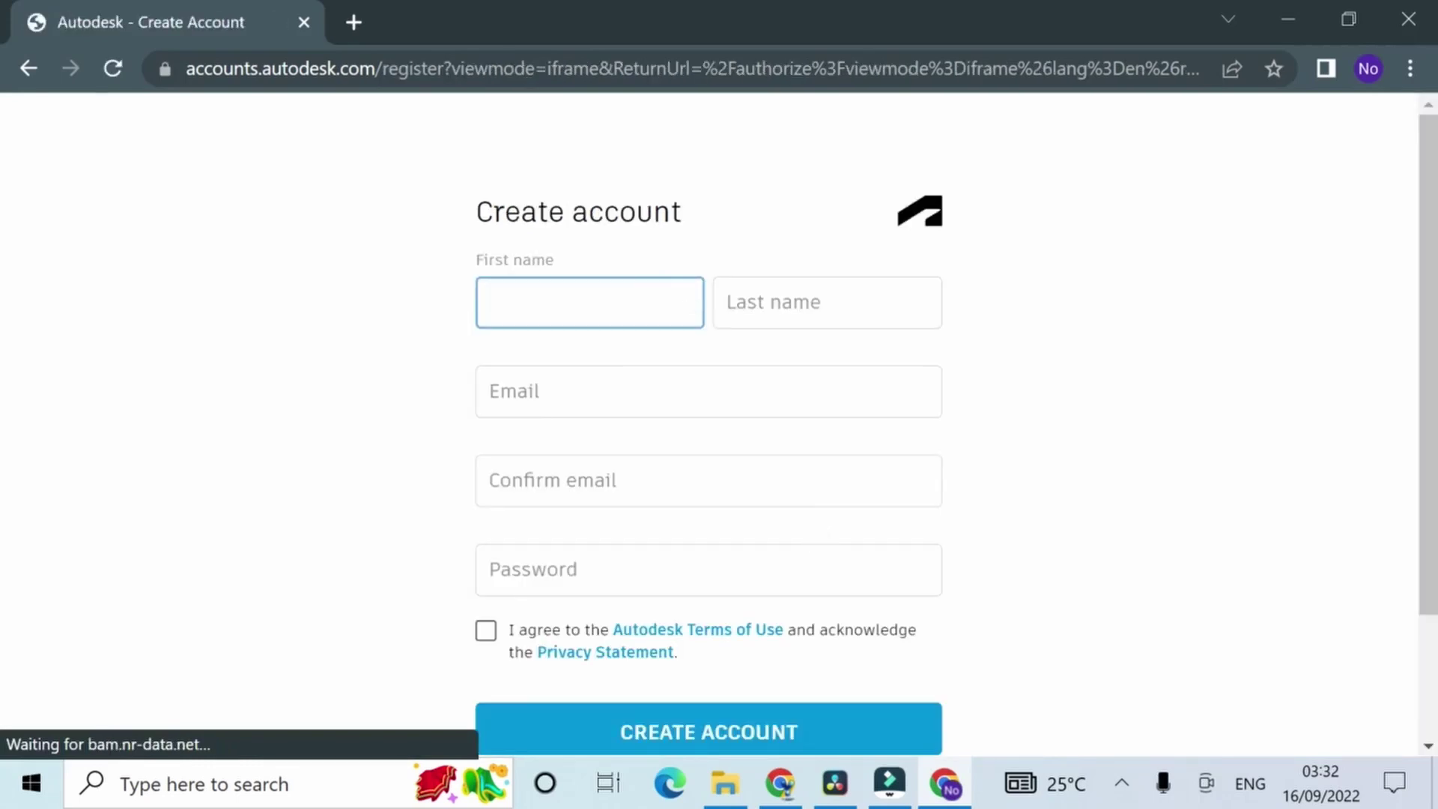
scroll(645, 691, "down", 3)
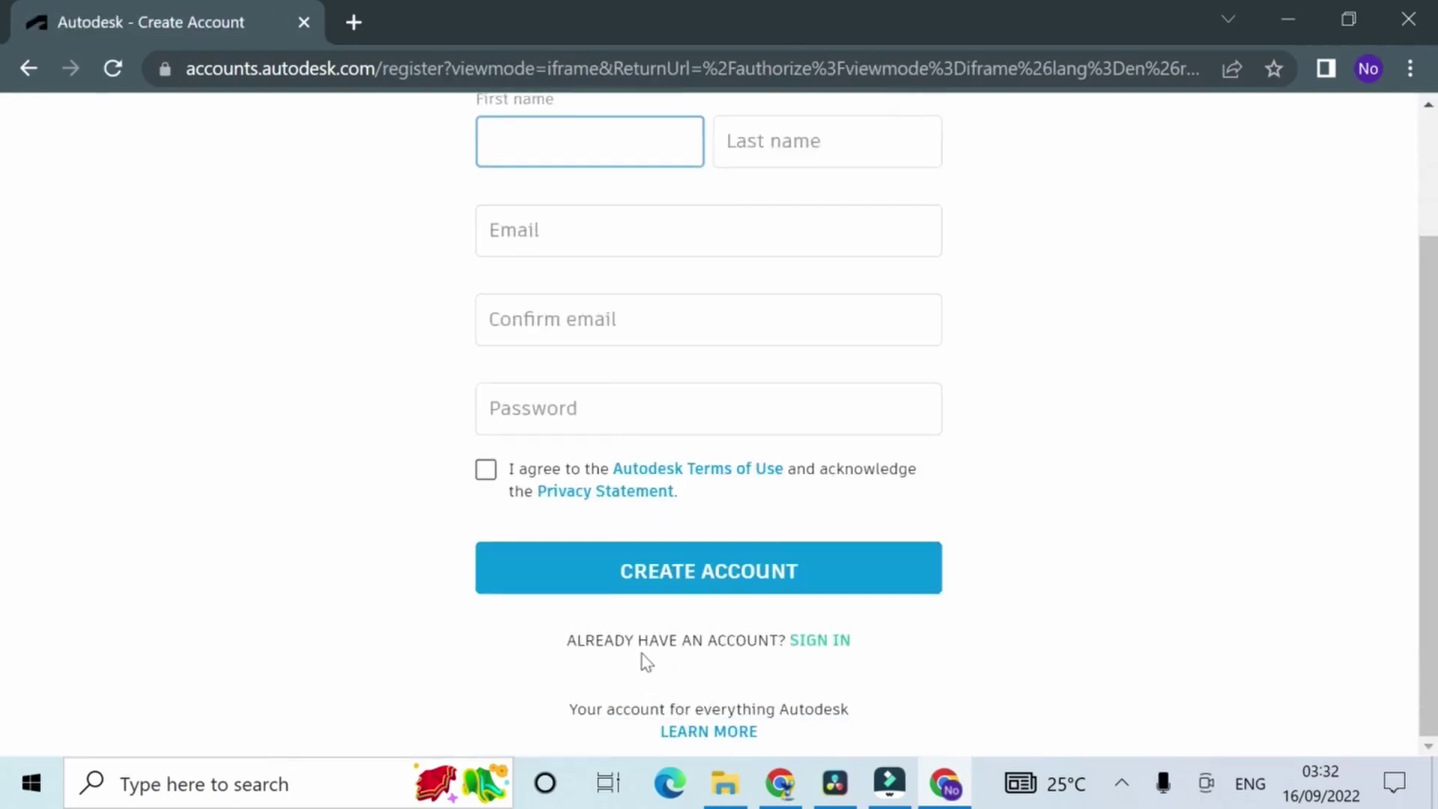
scroll(611, 498, "up", 3)
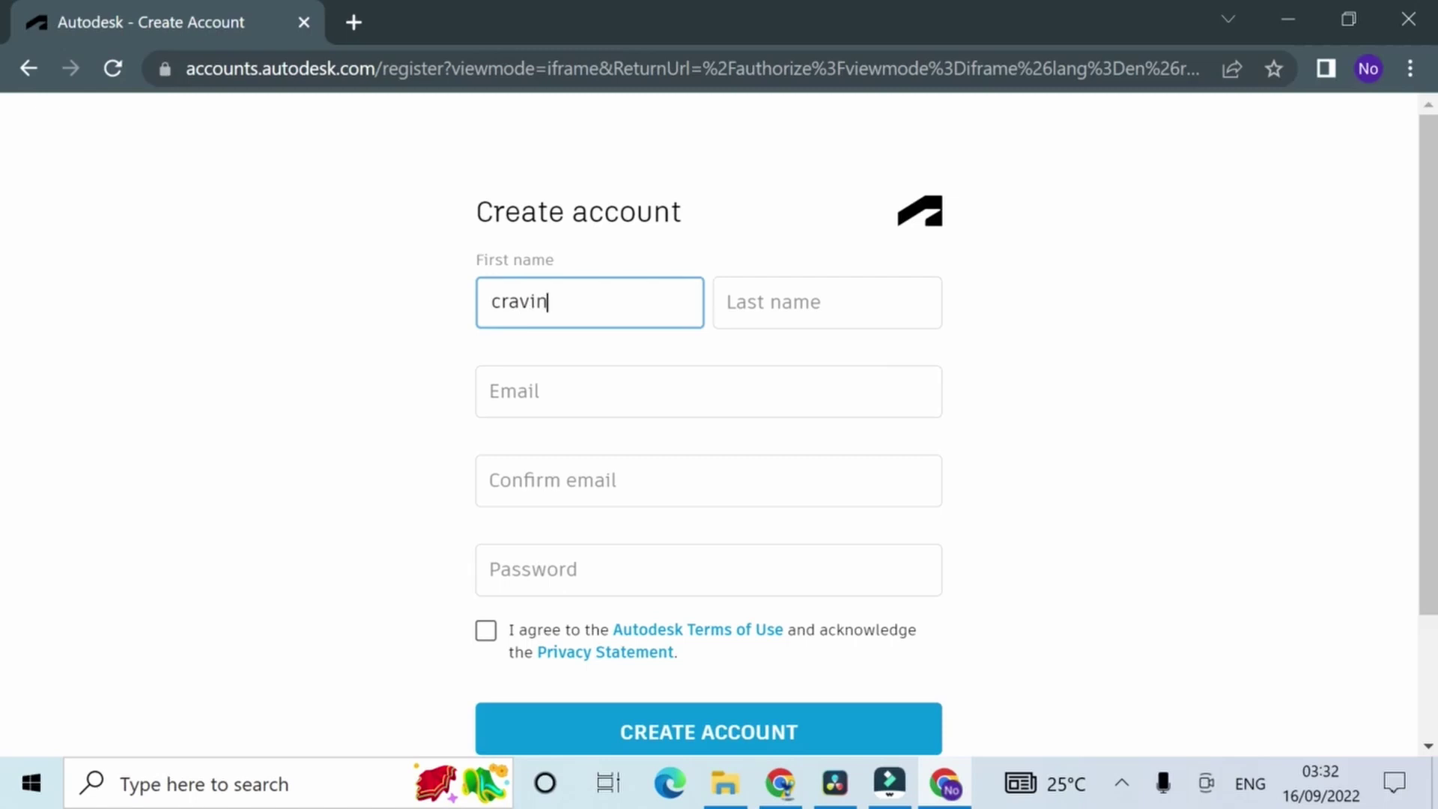
left_click(867, 289)
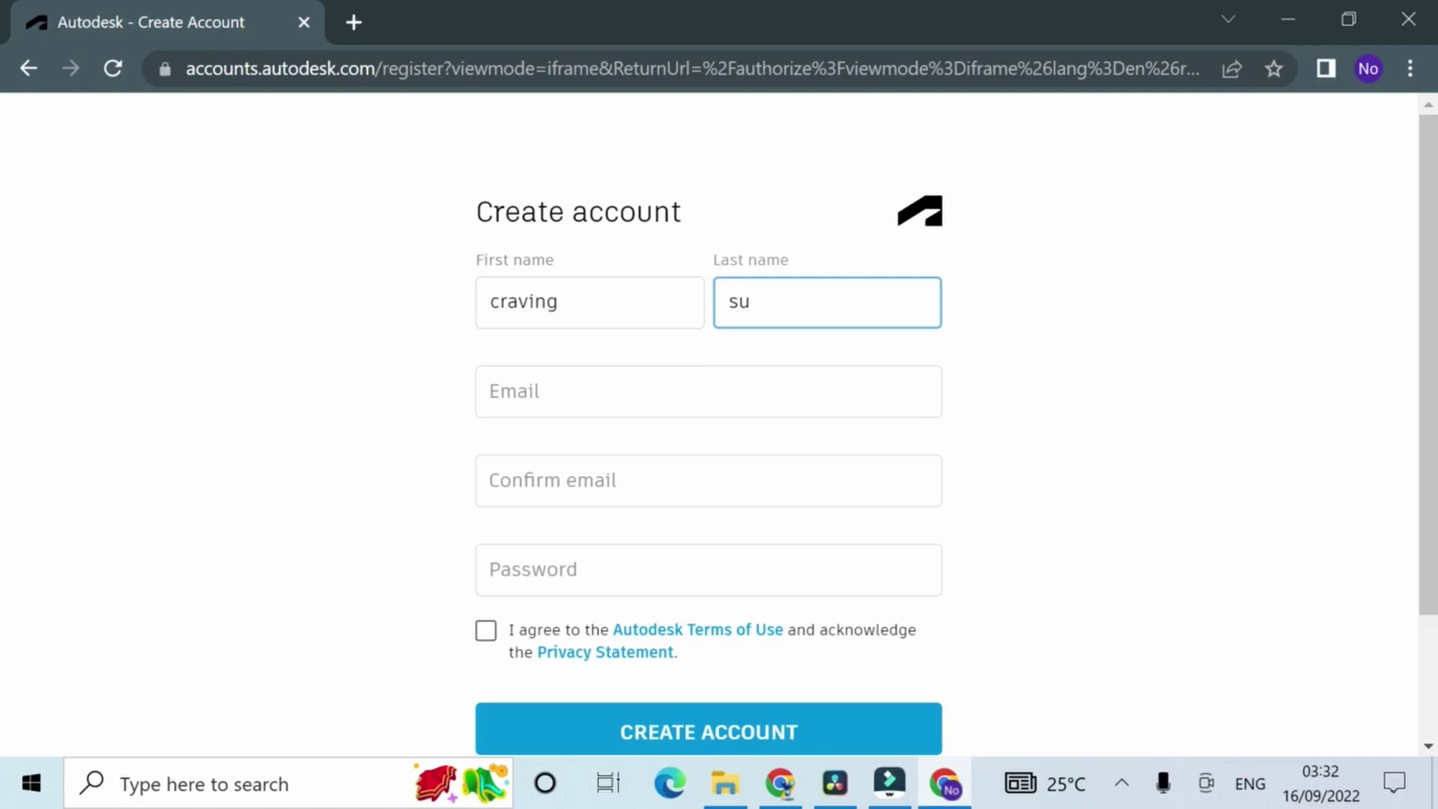
Step: Enter the account email address and copy it into the Confirm email field
left_click(869, 386)
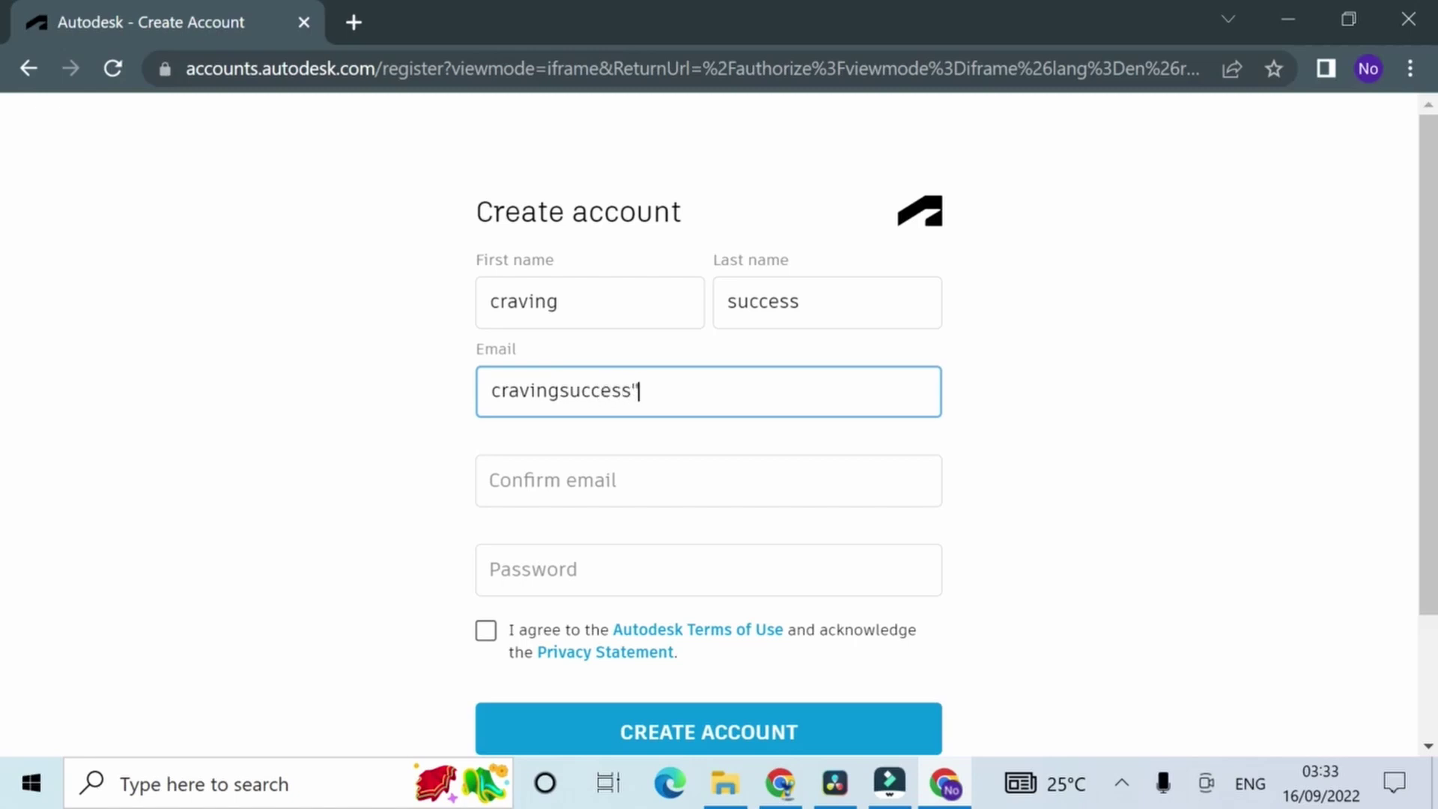
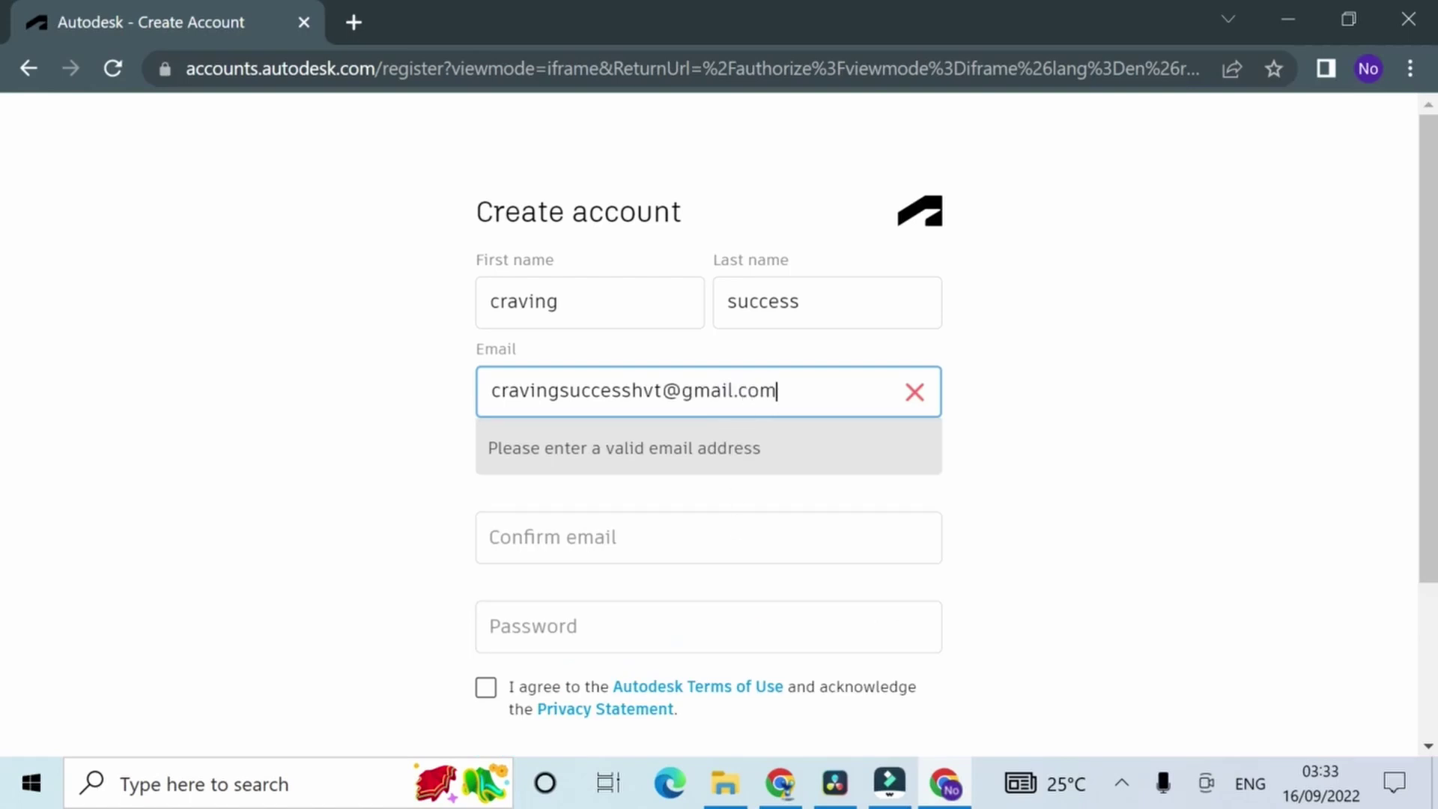
left_click(722, 537)
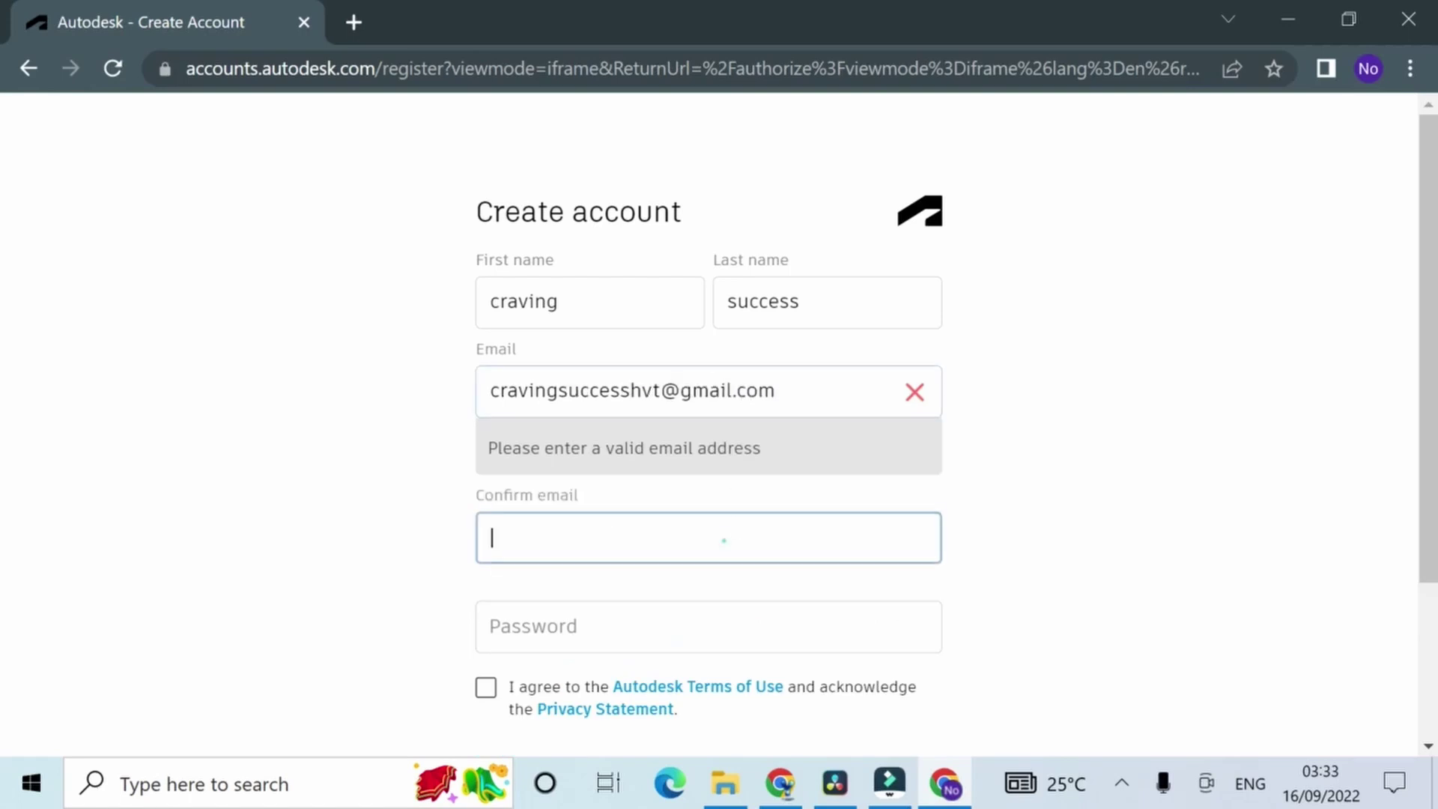
left_click(680, 387)
left_click(676, 386)
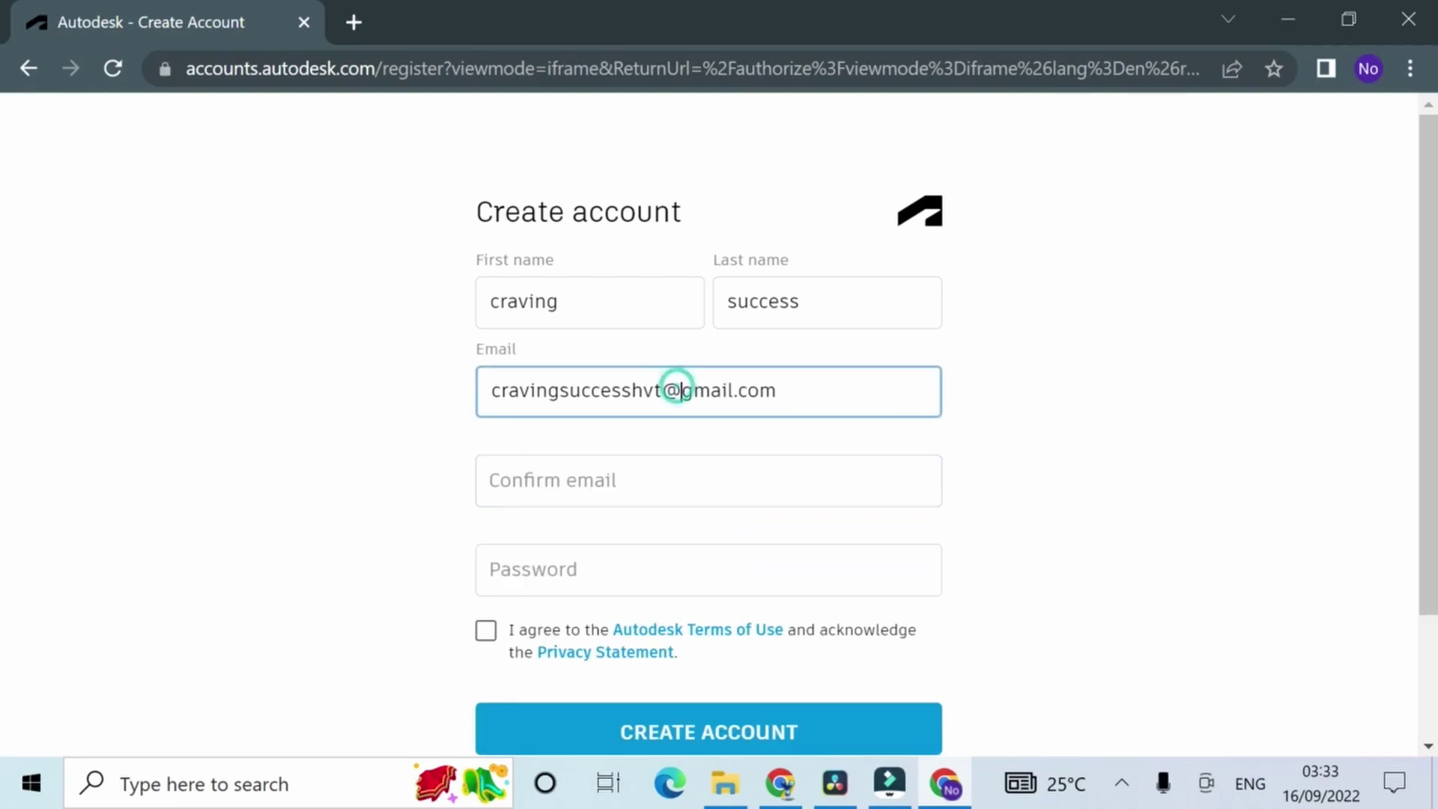
key("ctrl+a")
key("ctrl+c")
left_click(729, 480)
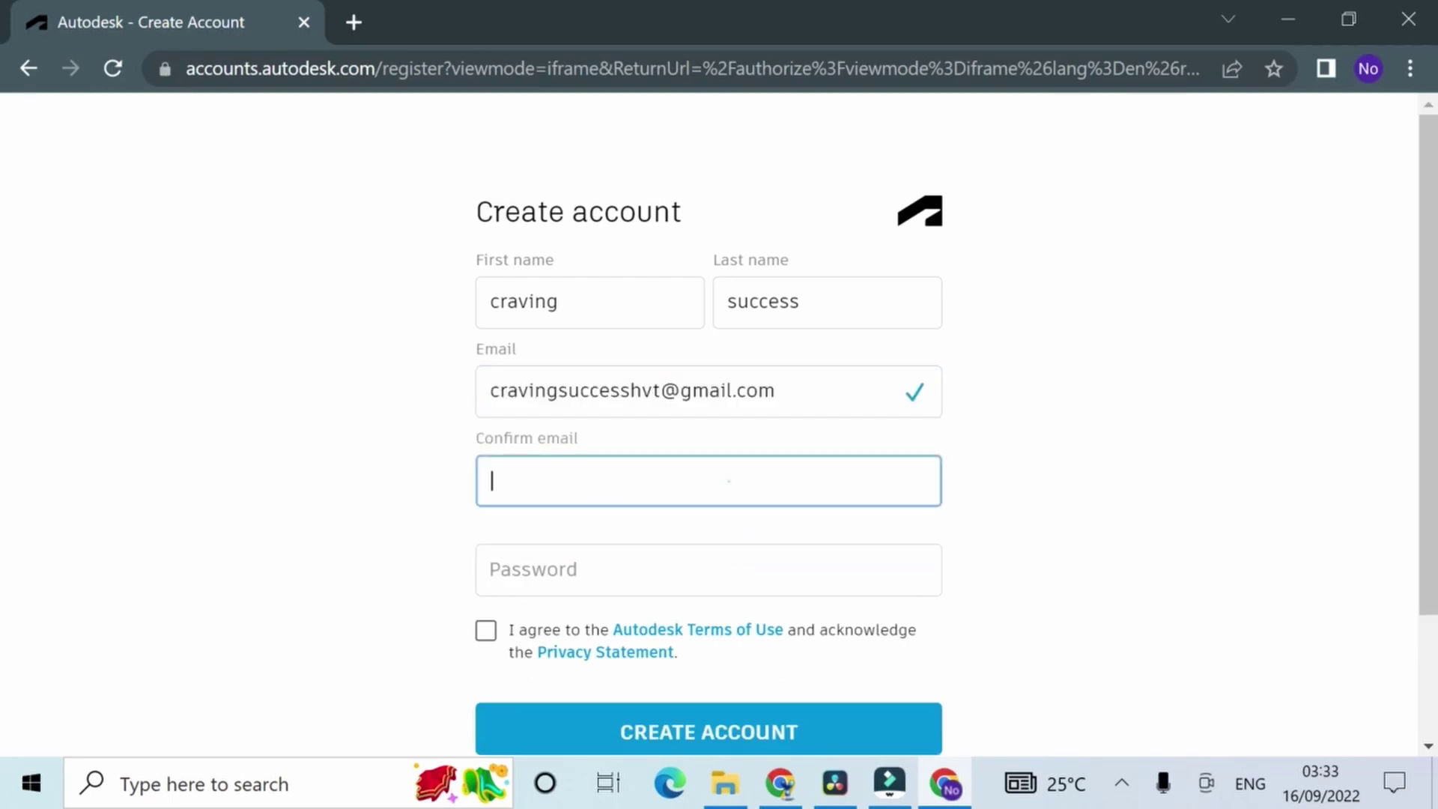
key("ctrl+v")
Step: Use Chrome's suggested strong password, accept the terms of use, and create the account
left_click(729, 563)
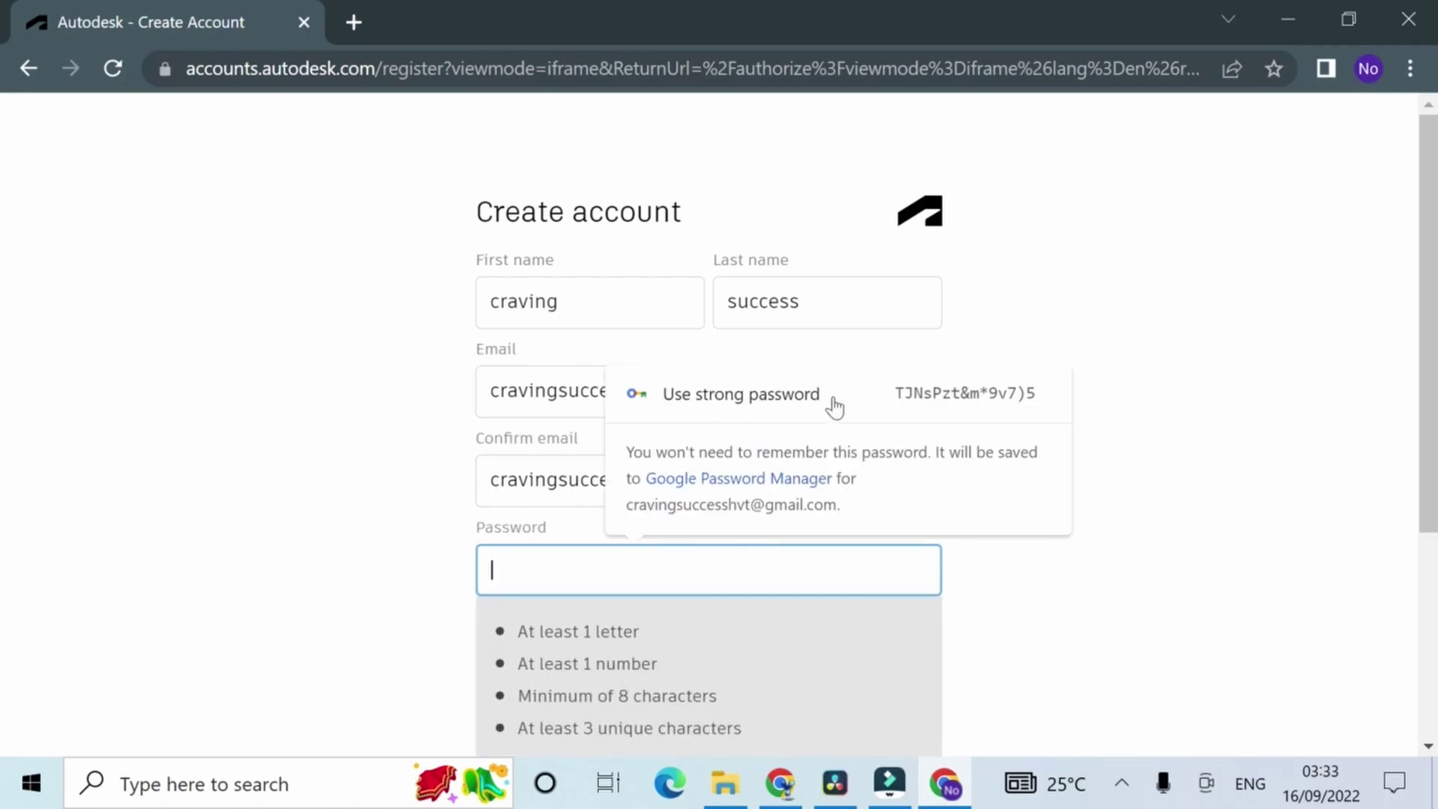
left_click(830, 395)
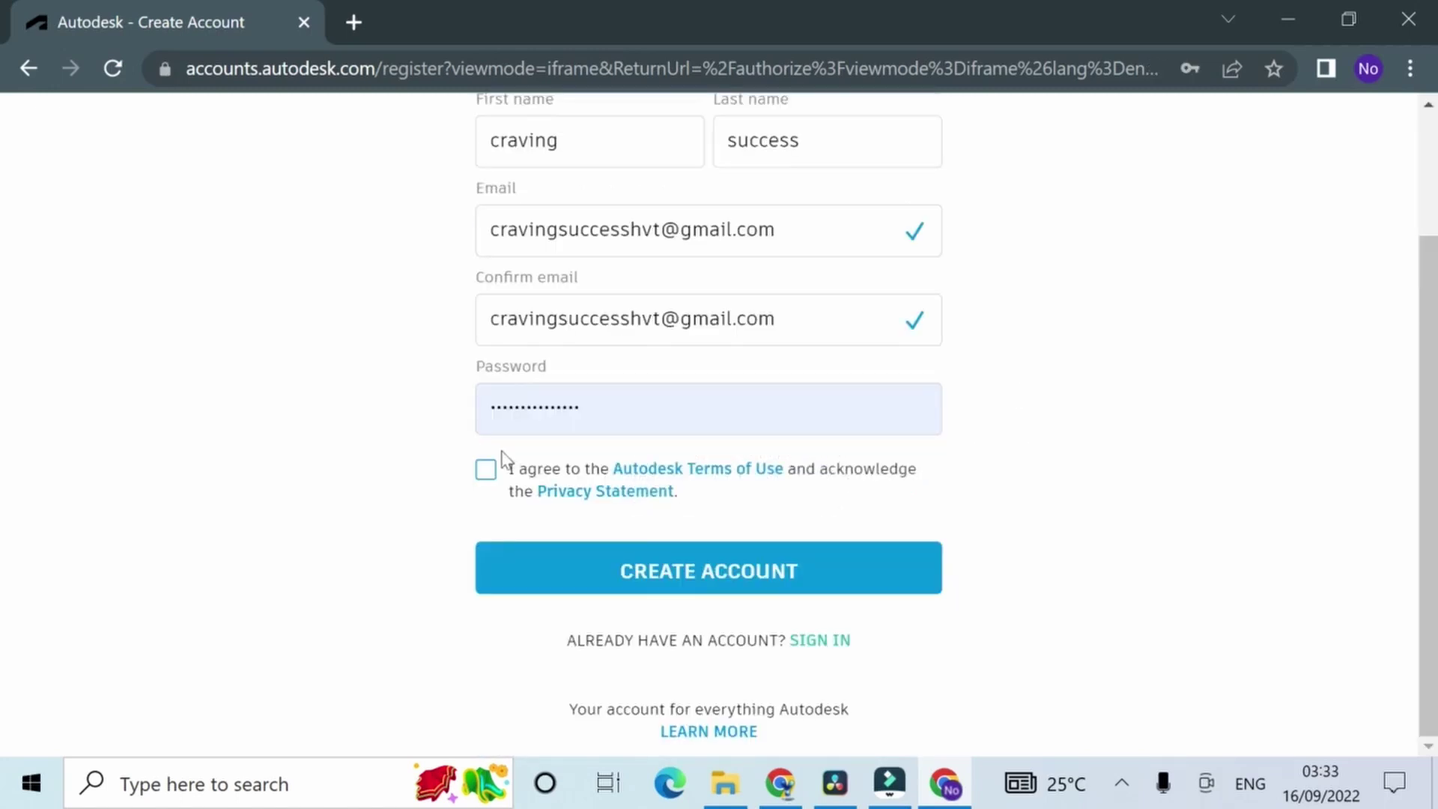
left_click(486, 470)
left_click(585, 573)
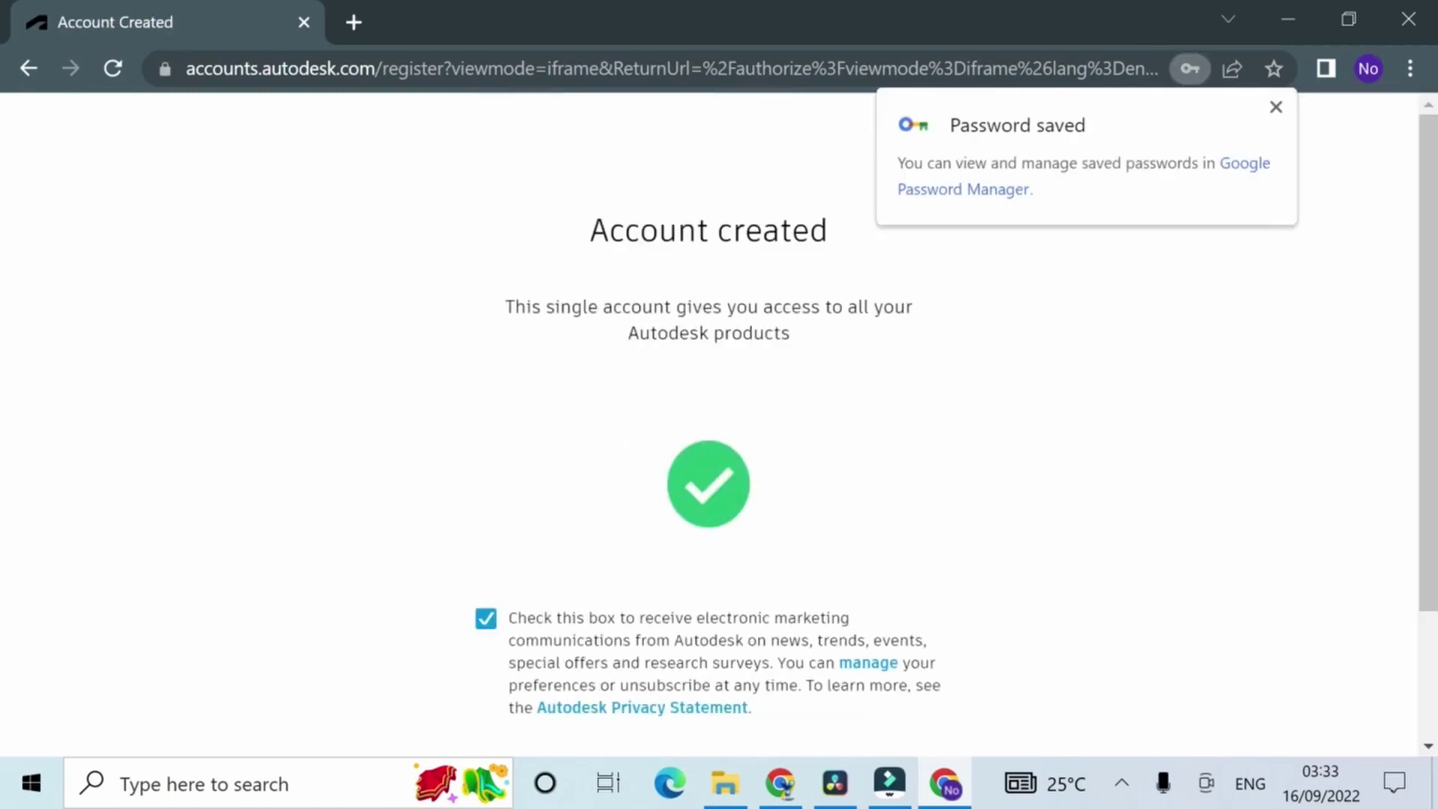
Step: Finish account creation, dismiss the password-saved notice, and scroll to the Education plan section
scroll(739, 464, "down", 3)
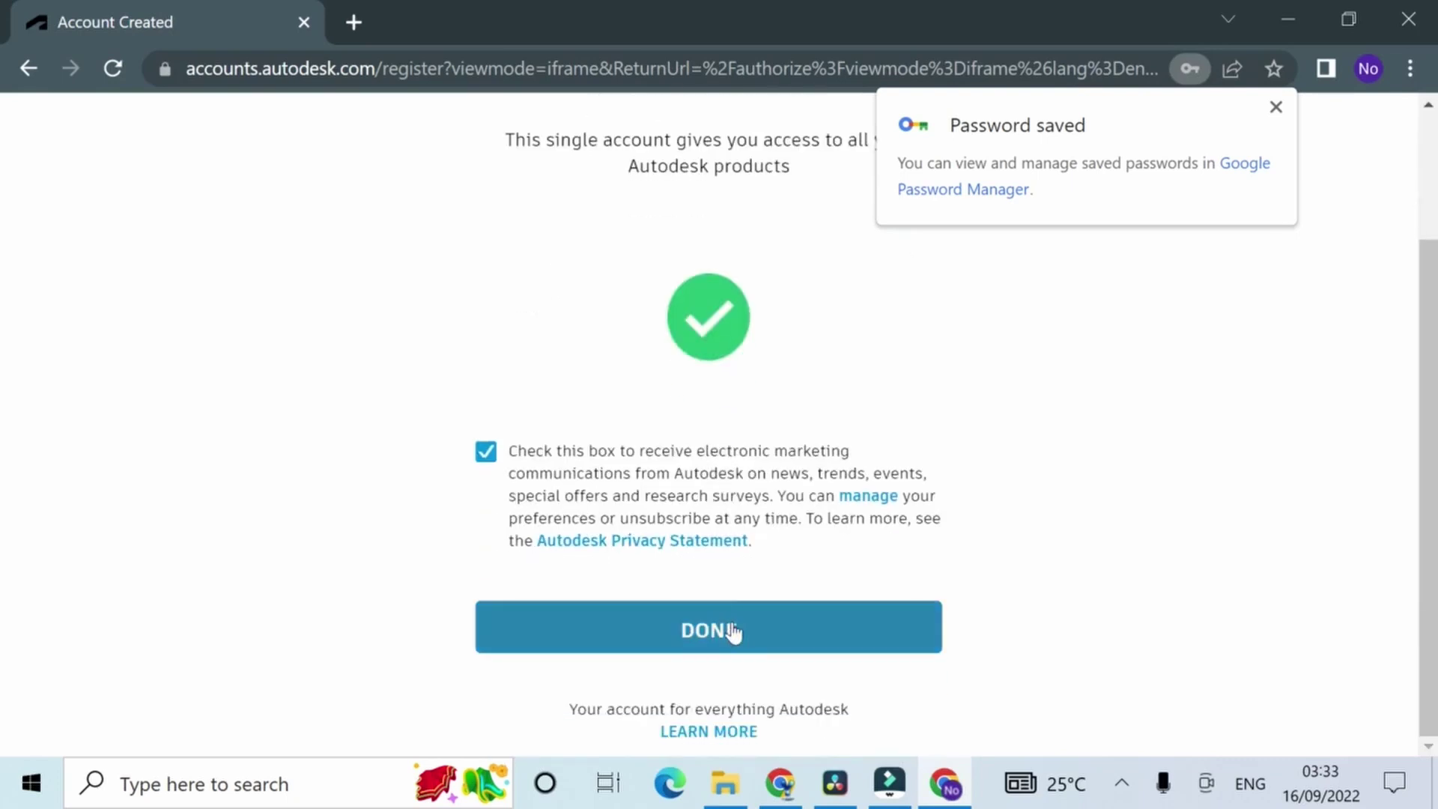
left_click(712, 630)
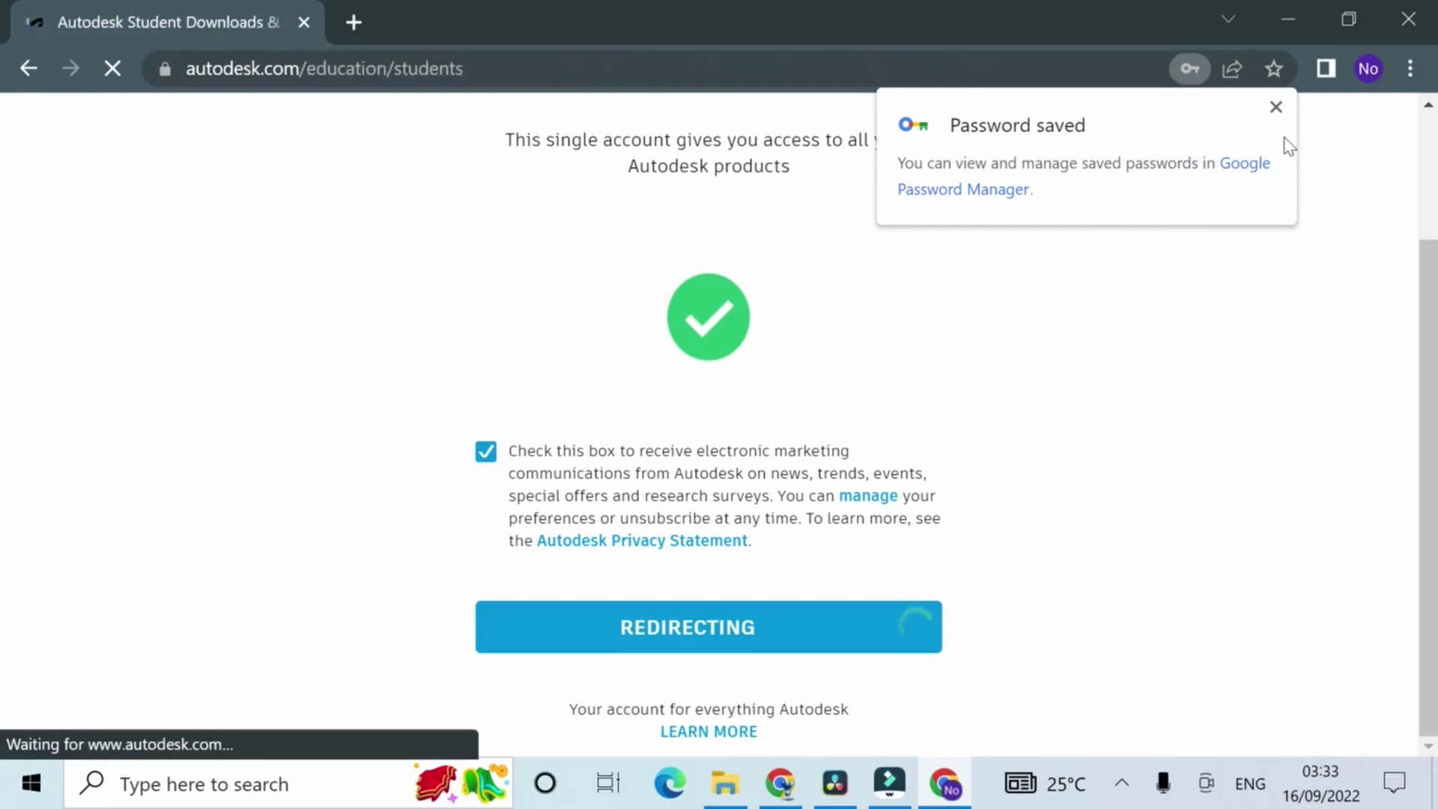
left_click(1276, 108)
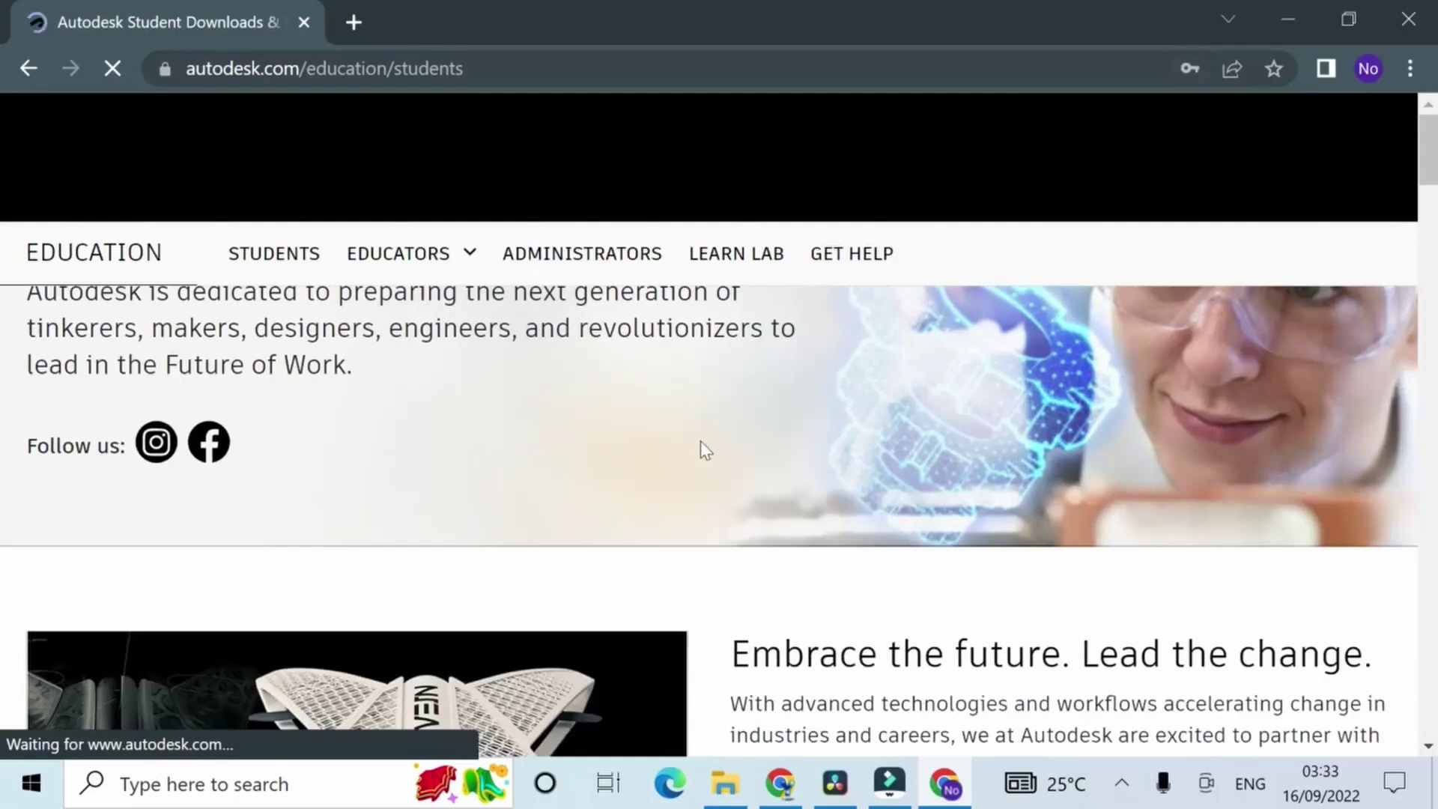
scroll(659, 397, "down", 5)
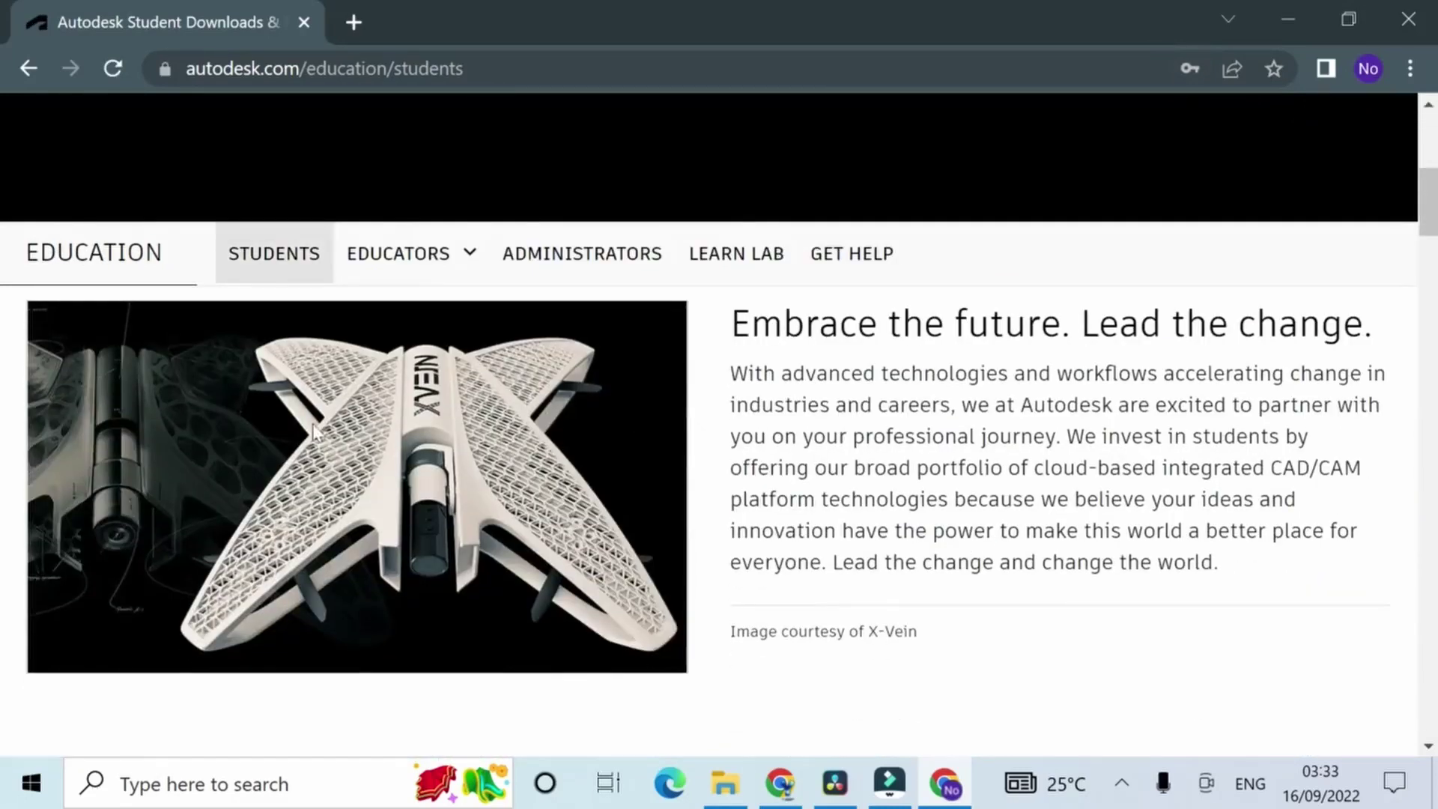
scroll(308, 405, "up", 5)
scroll(379, 433, "down", 5)
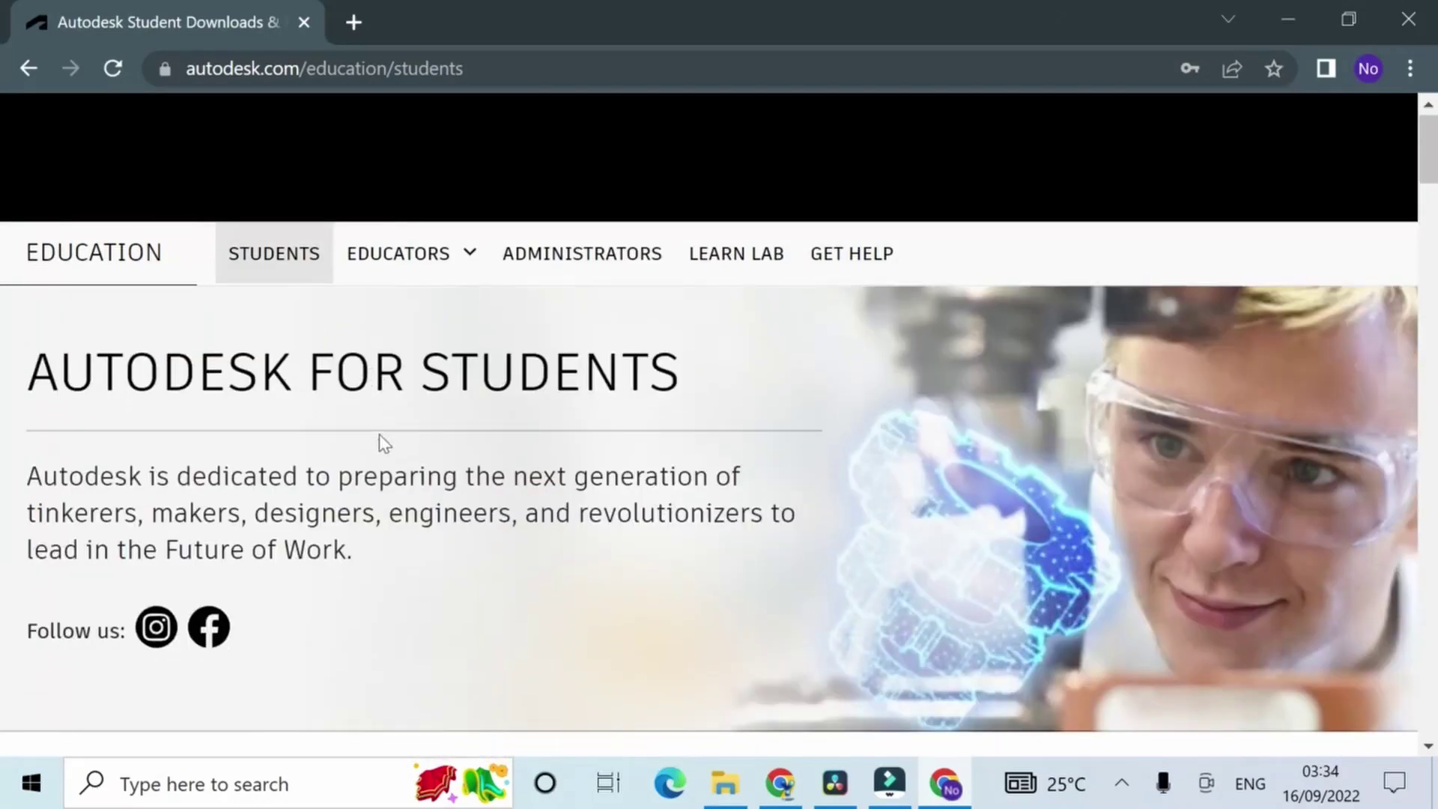
scroll(372, 410, "down", 5)
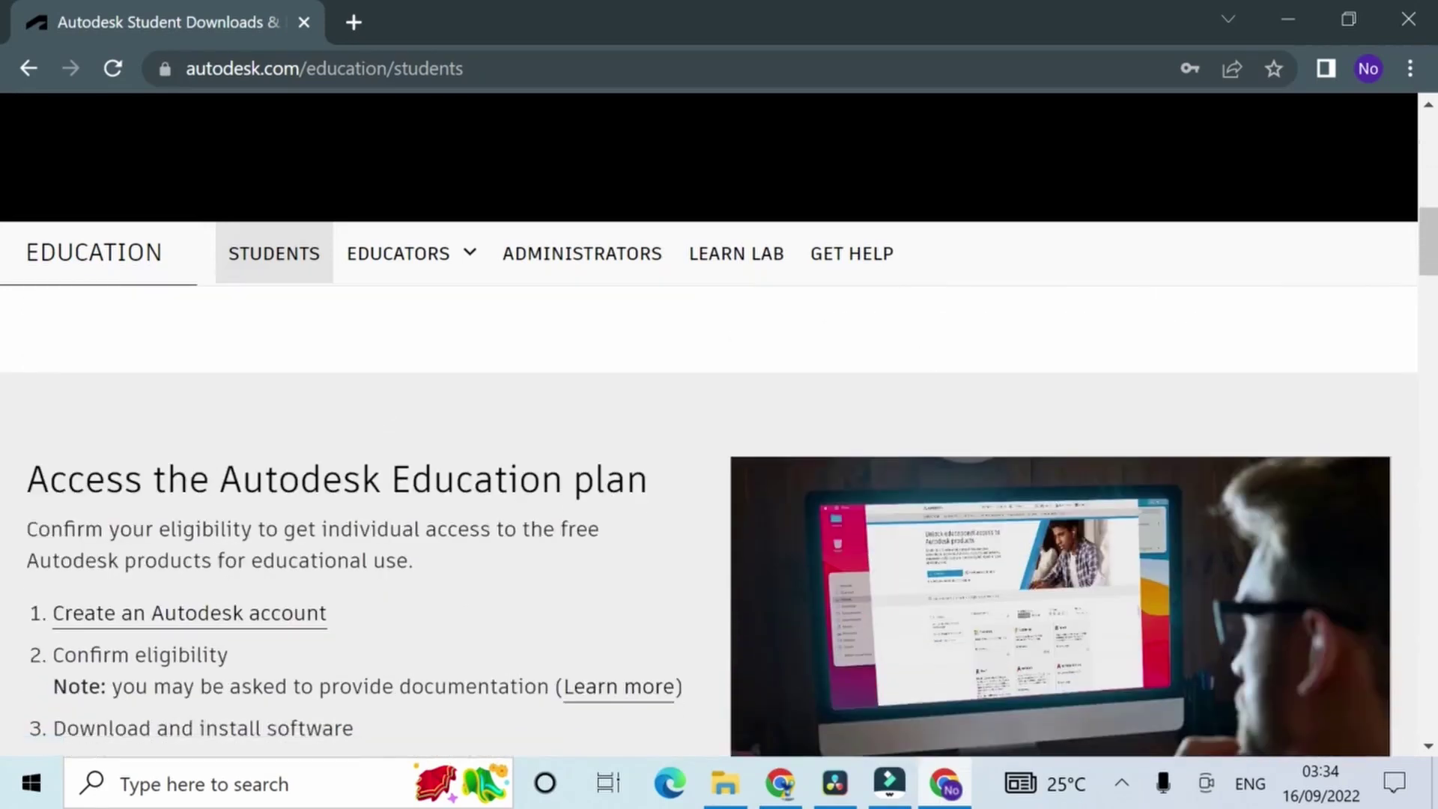
scroll(192, 588, "down", 2)
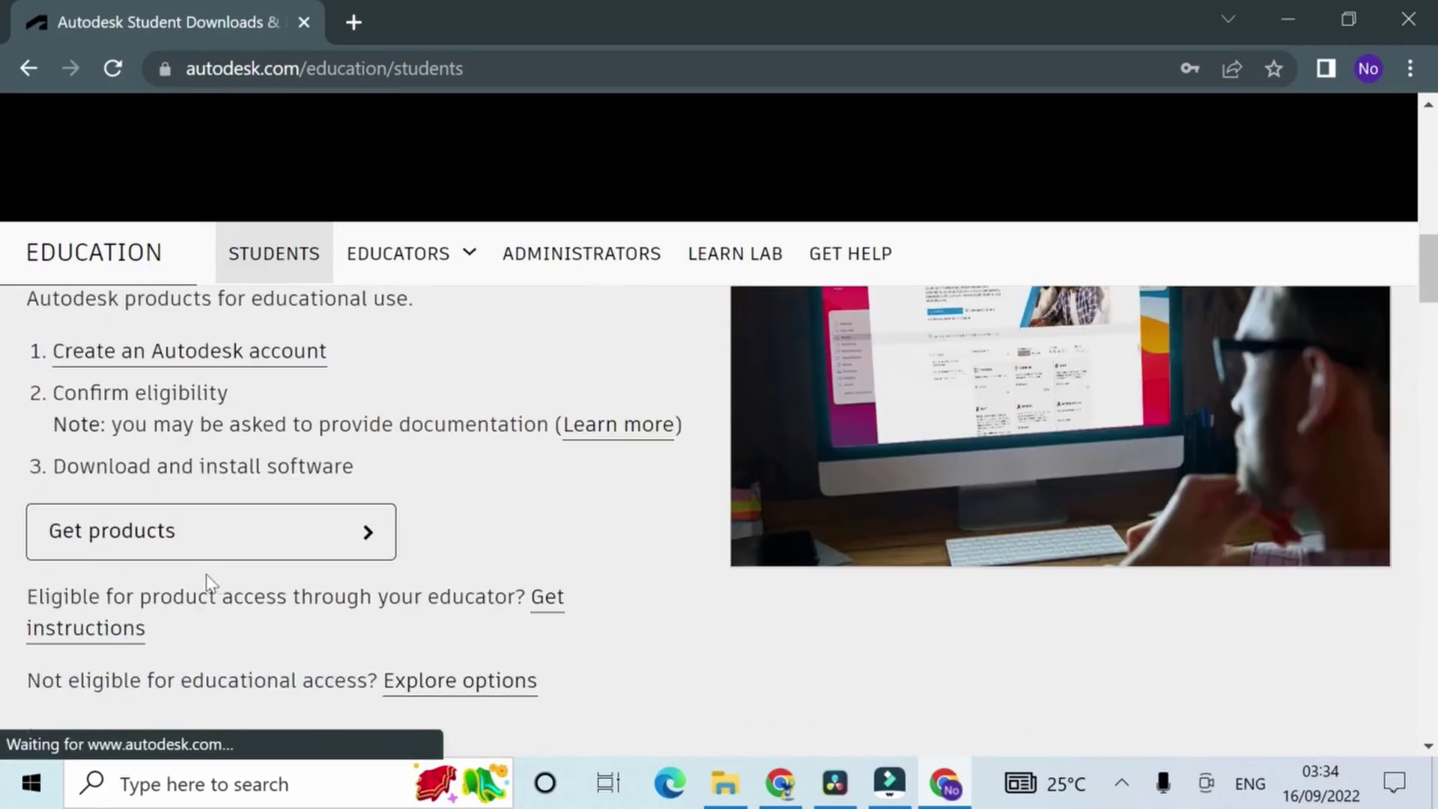
Step: Open the free education products catalogue and choose Get started on the Maya card
left_click(374, 535)
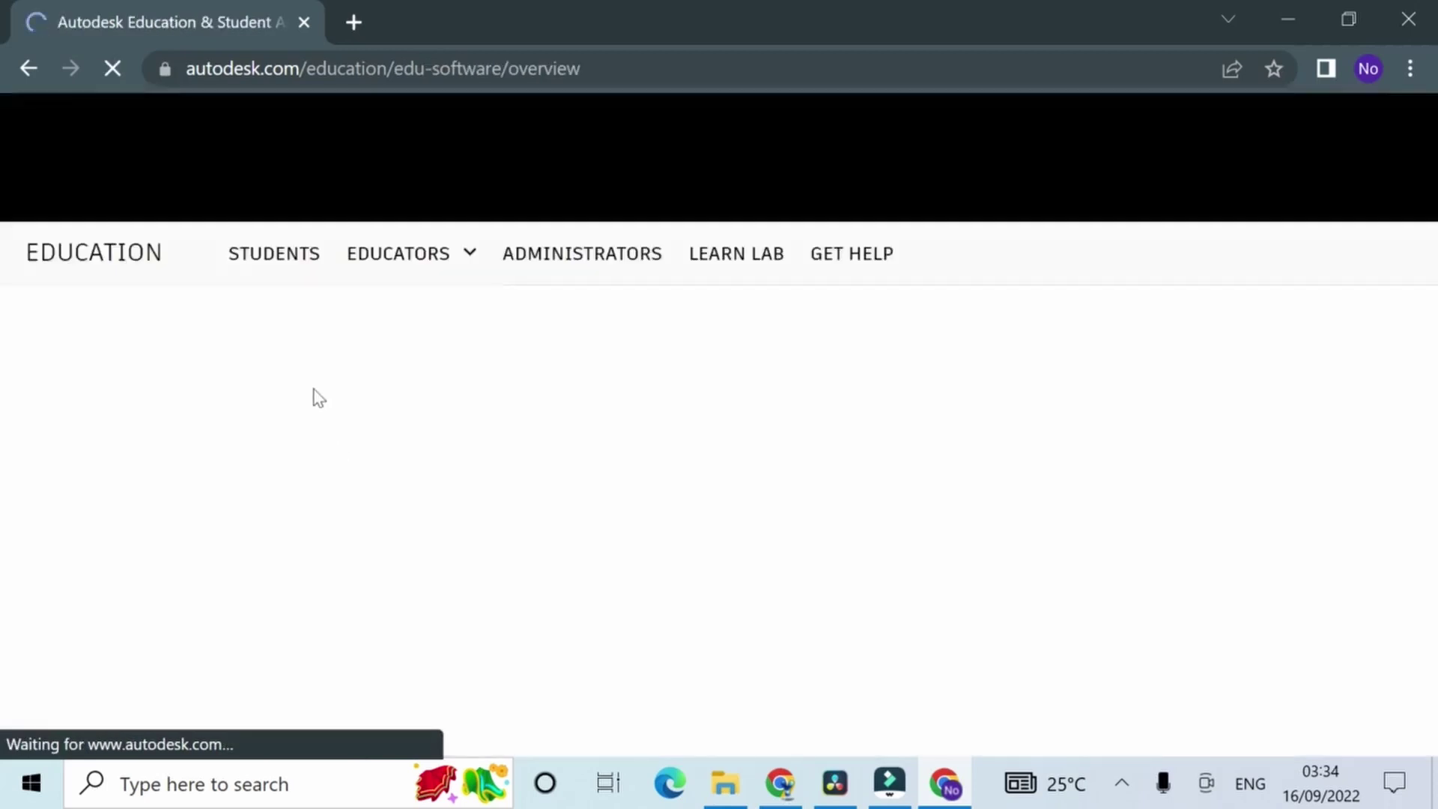
scroll(397, 576, "down", 3)
scroll(388, 558, "down", 2)
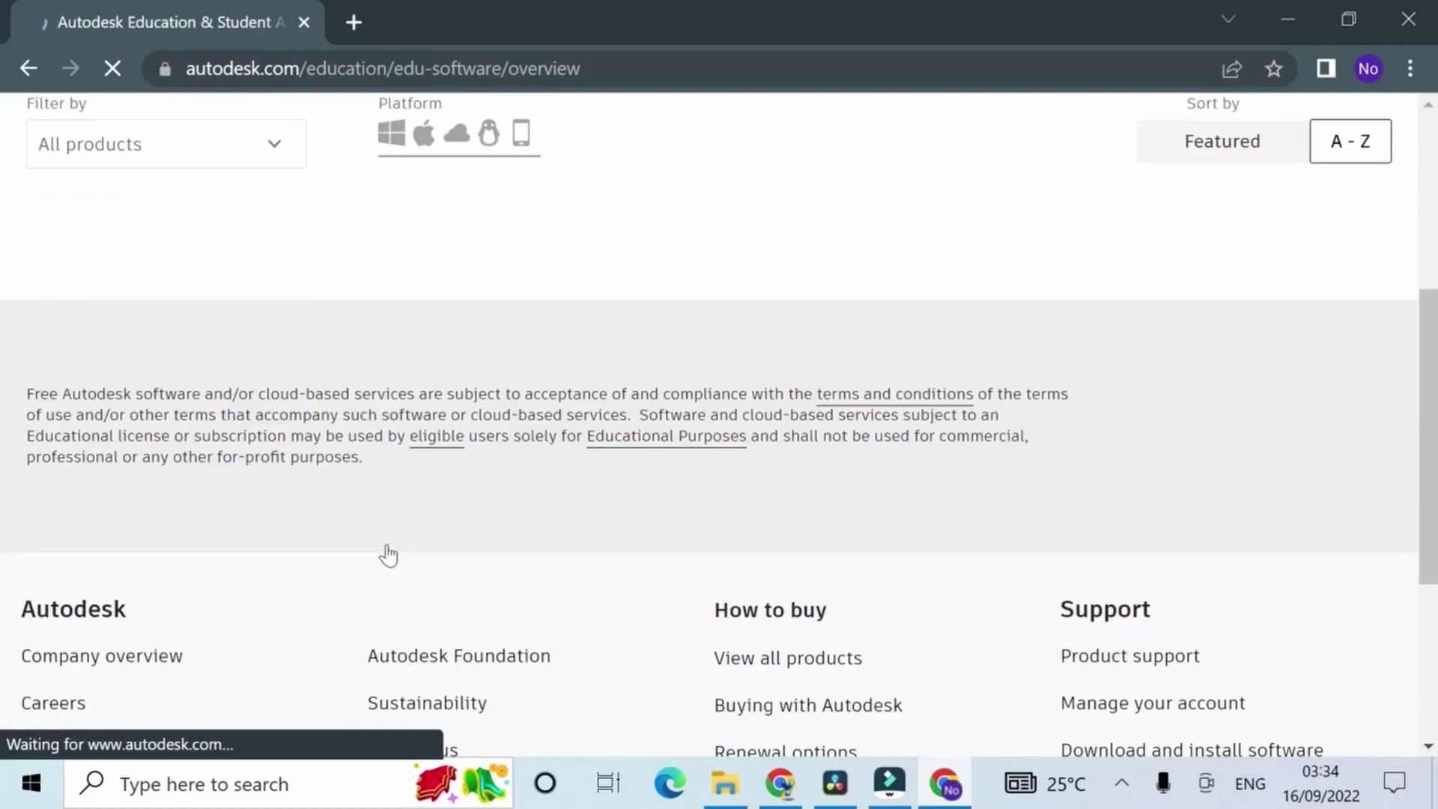
scroll(389, 554, "down", 3)
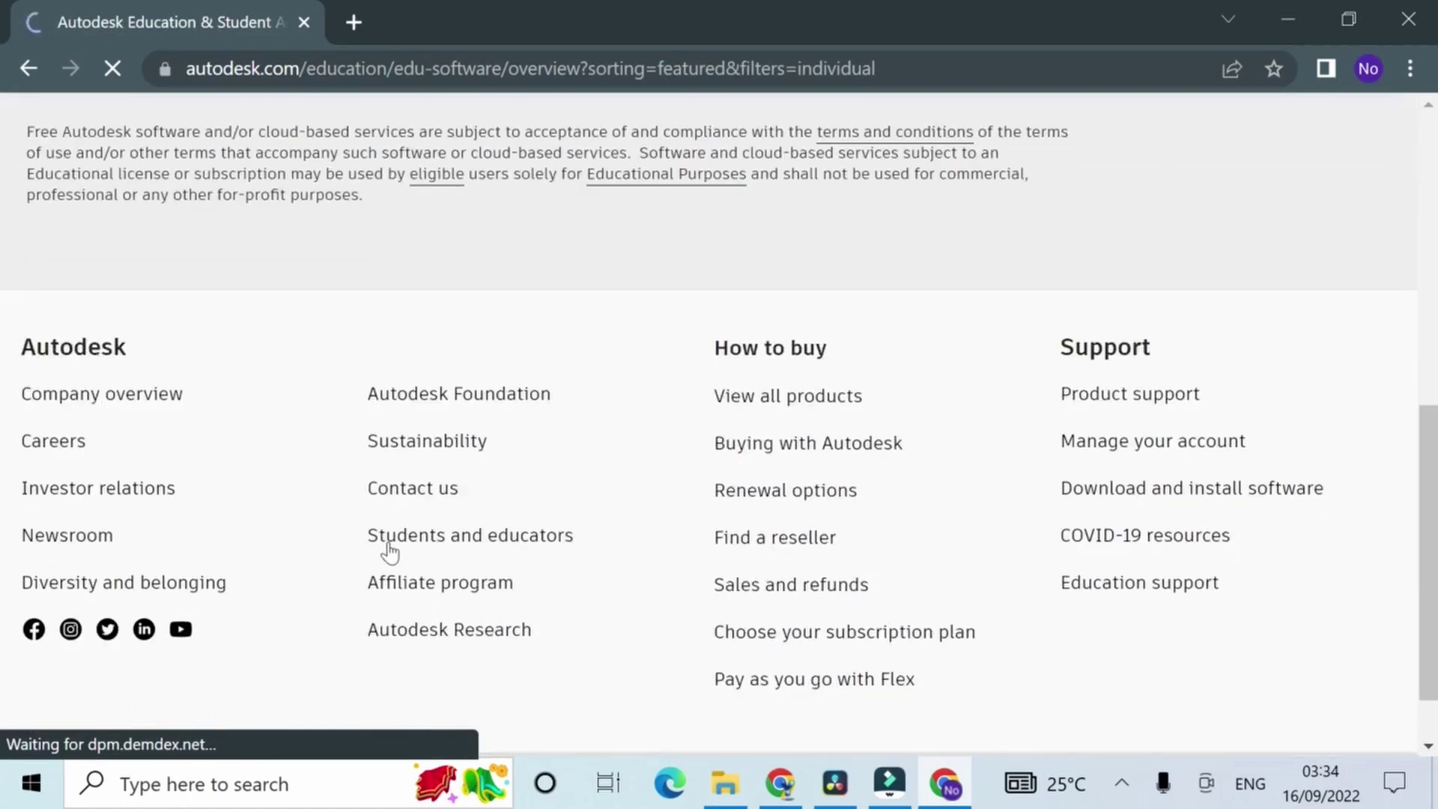
scroll(390, 550, "down", 1)
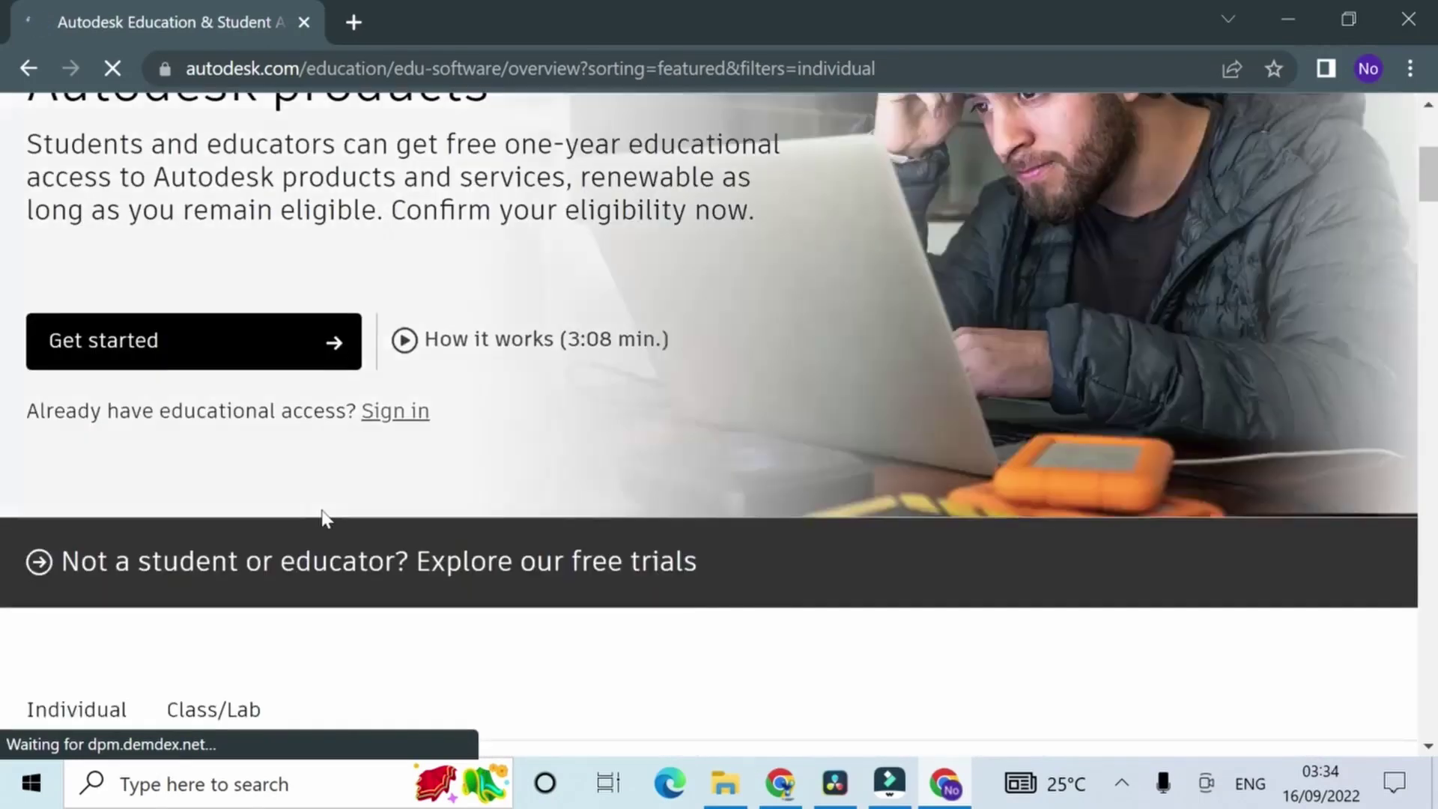
scroll(322, 517, "down", 4)
scroll(327, 519, "down", 13)
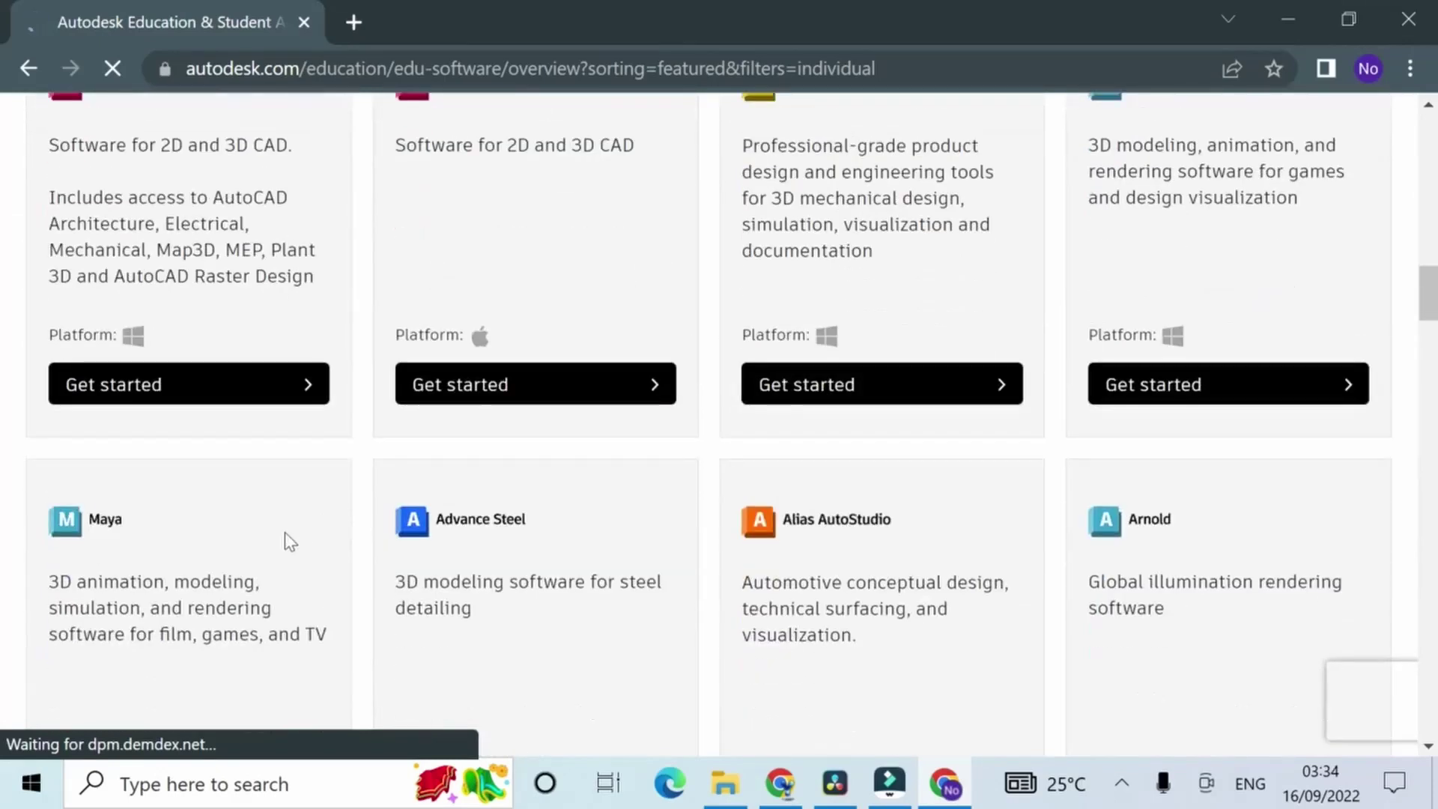
left_click(284, 533)
scroll(288, 517, "down", 5)
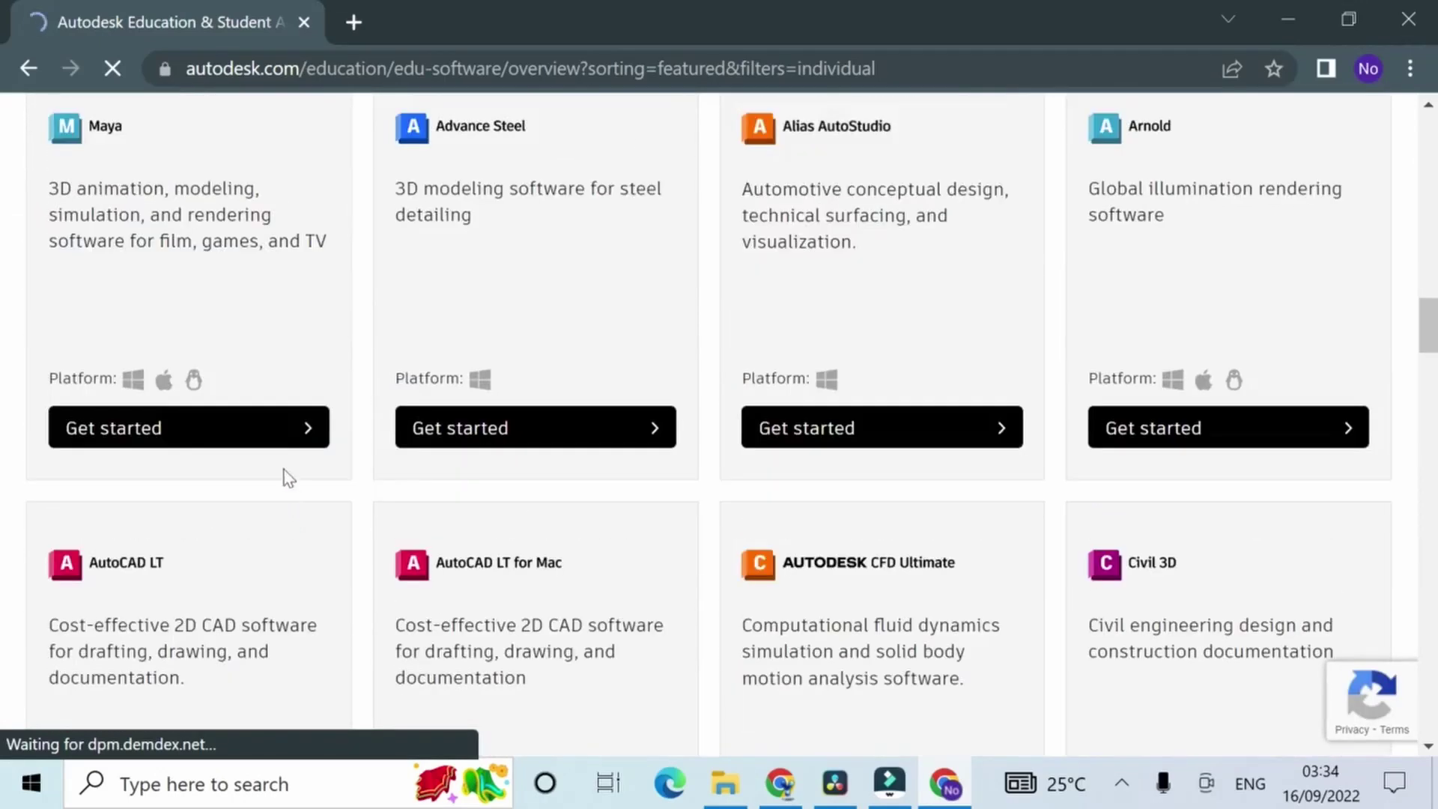
left_click(302, 436)
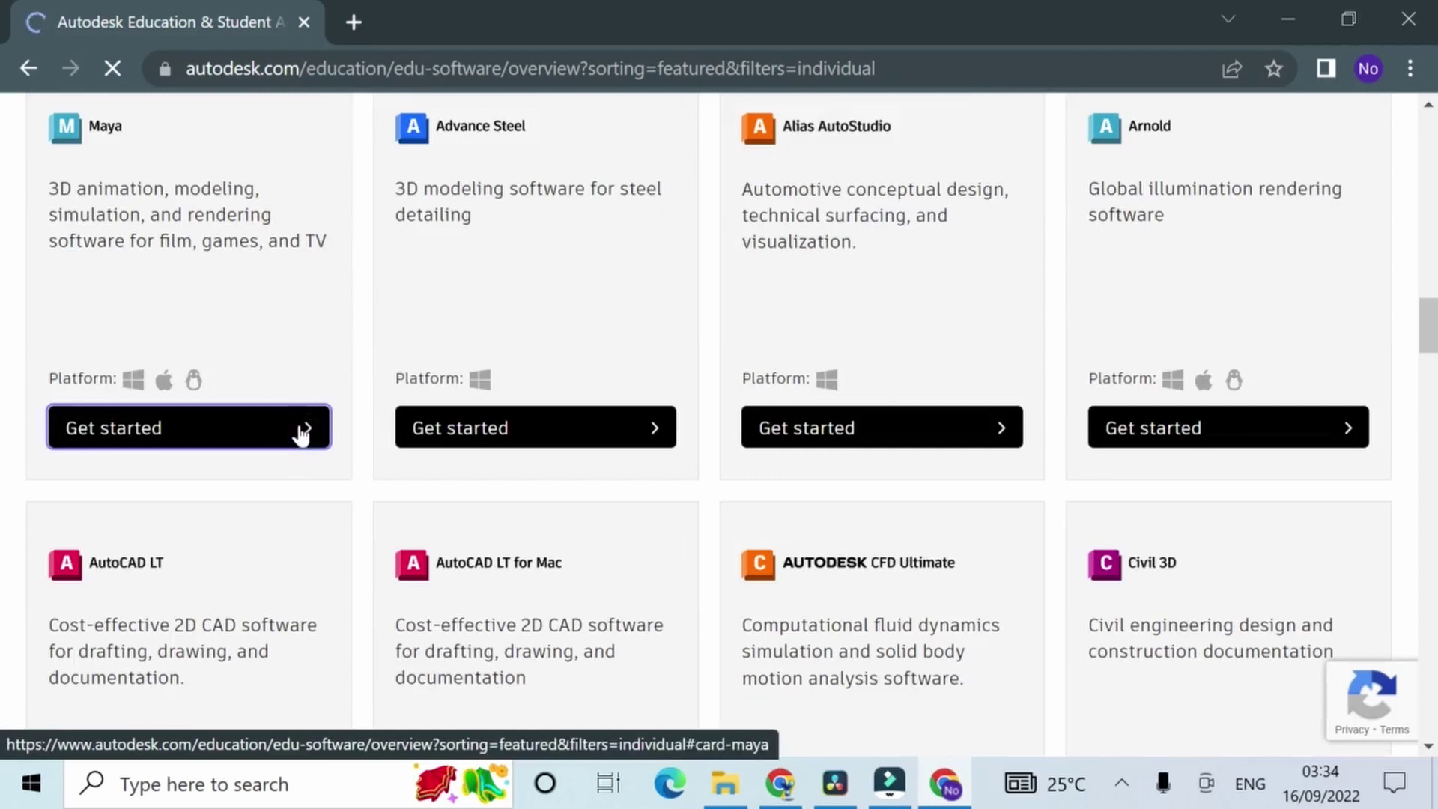
left_click(303, 434)
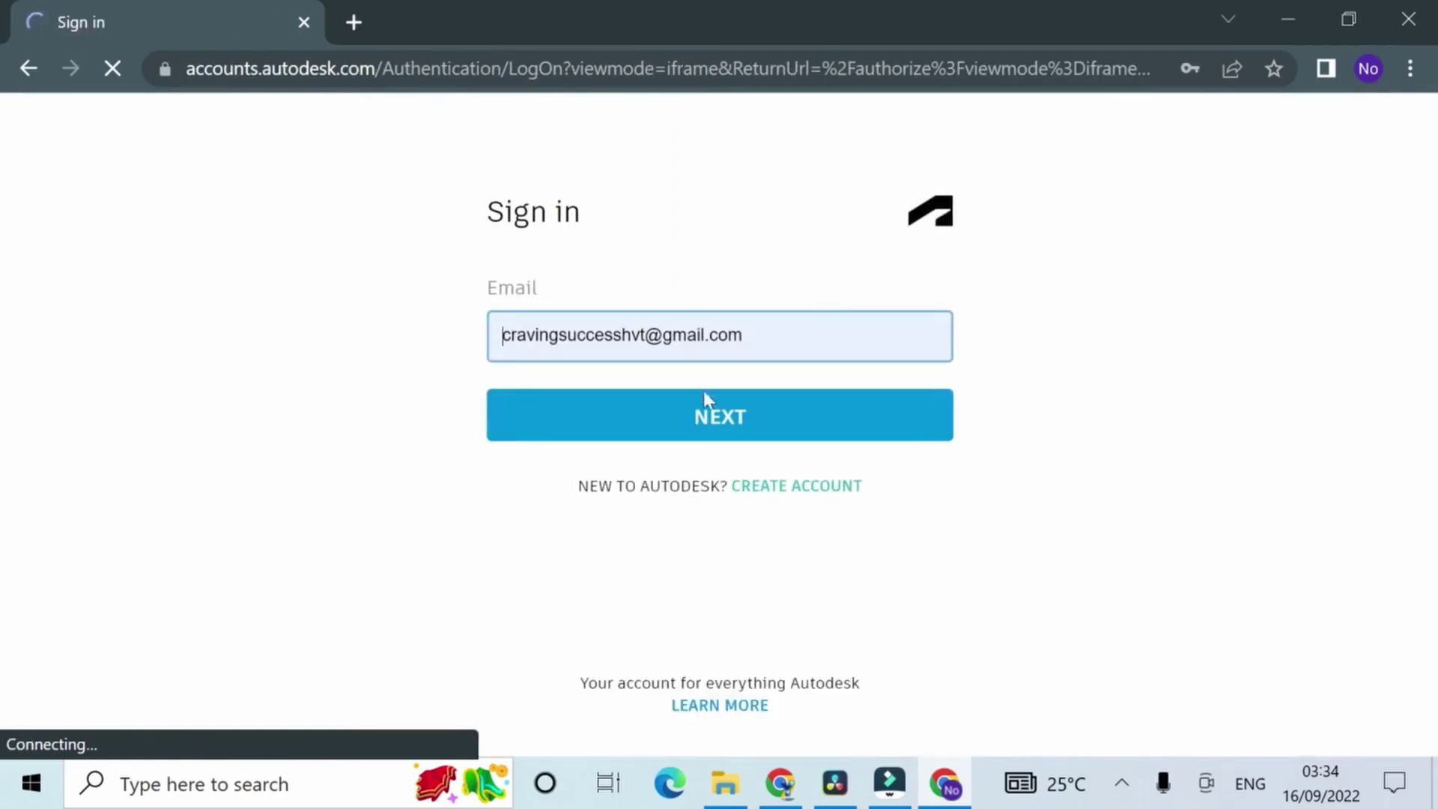
Step: Sign in with the prefilled email, request a verification email, and verify the account from Gmail
left_click(704, 400)
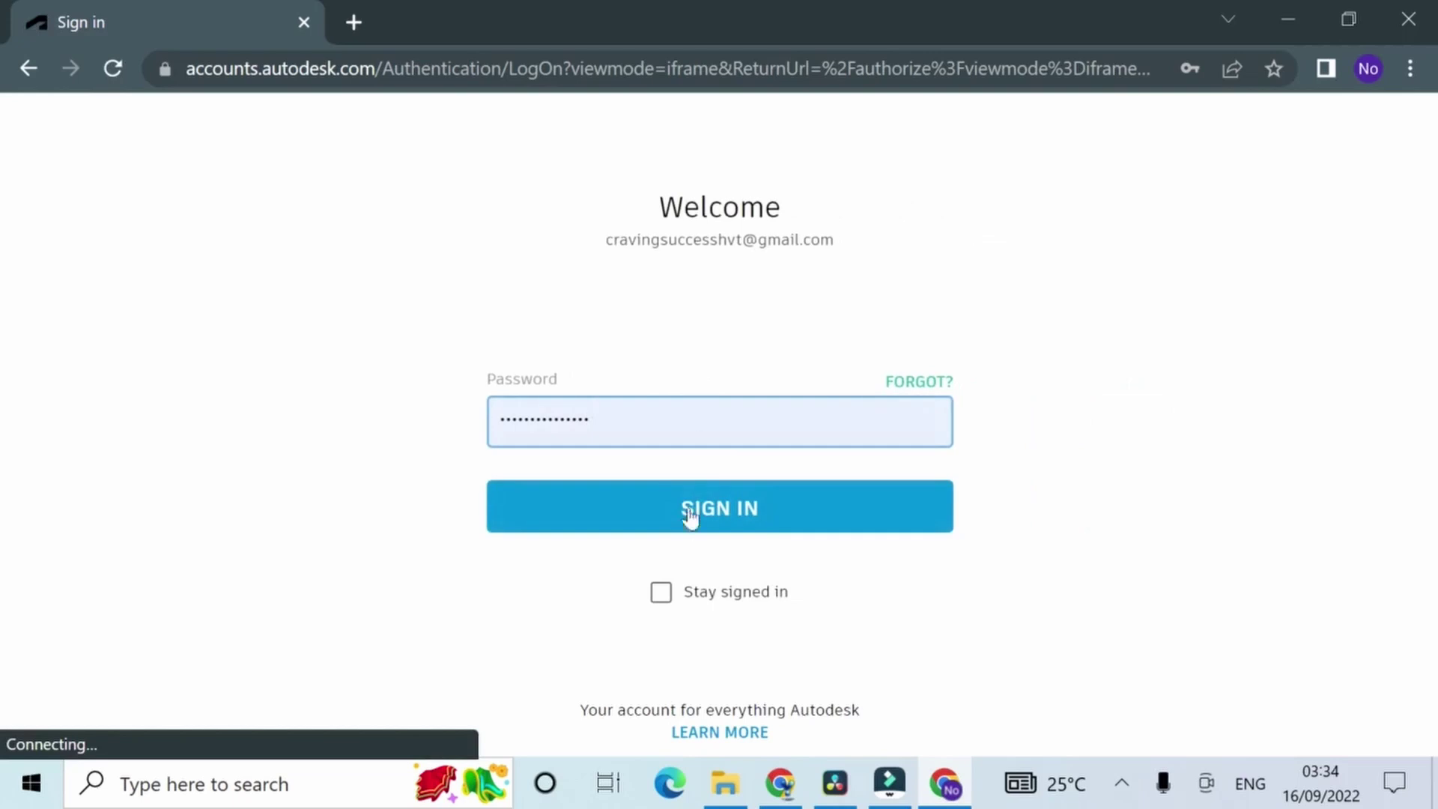
left_click(690, 511)
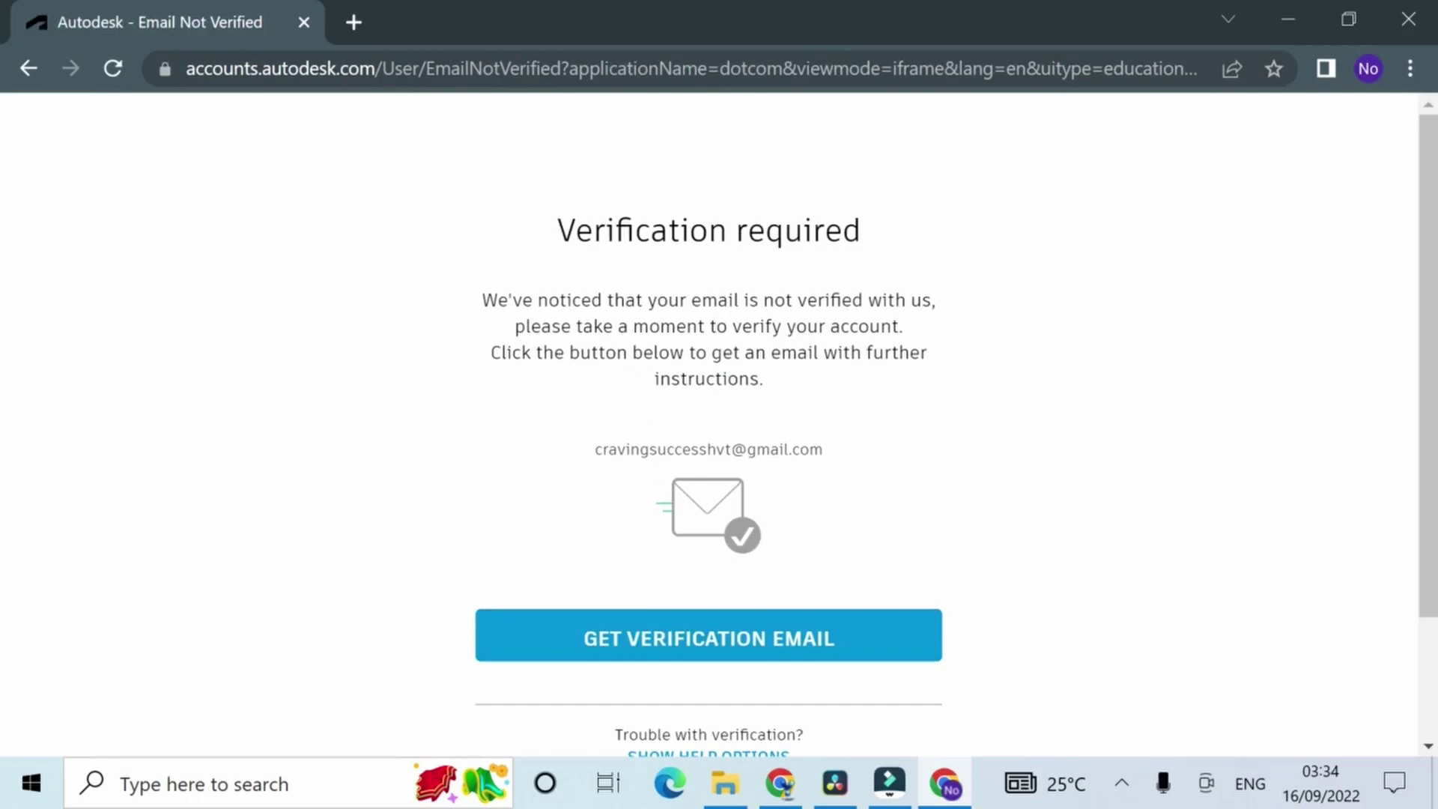
left_click(758, 640)
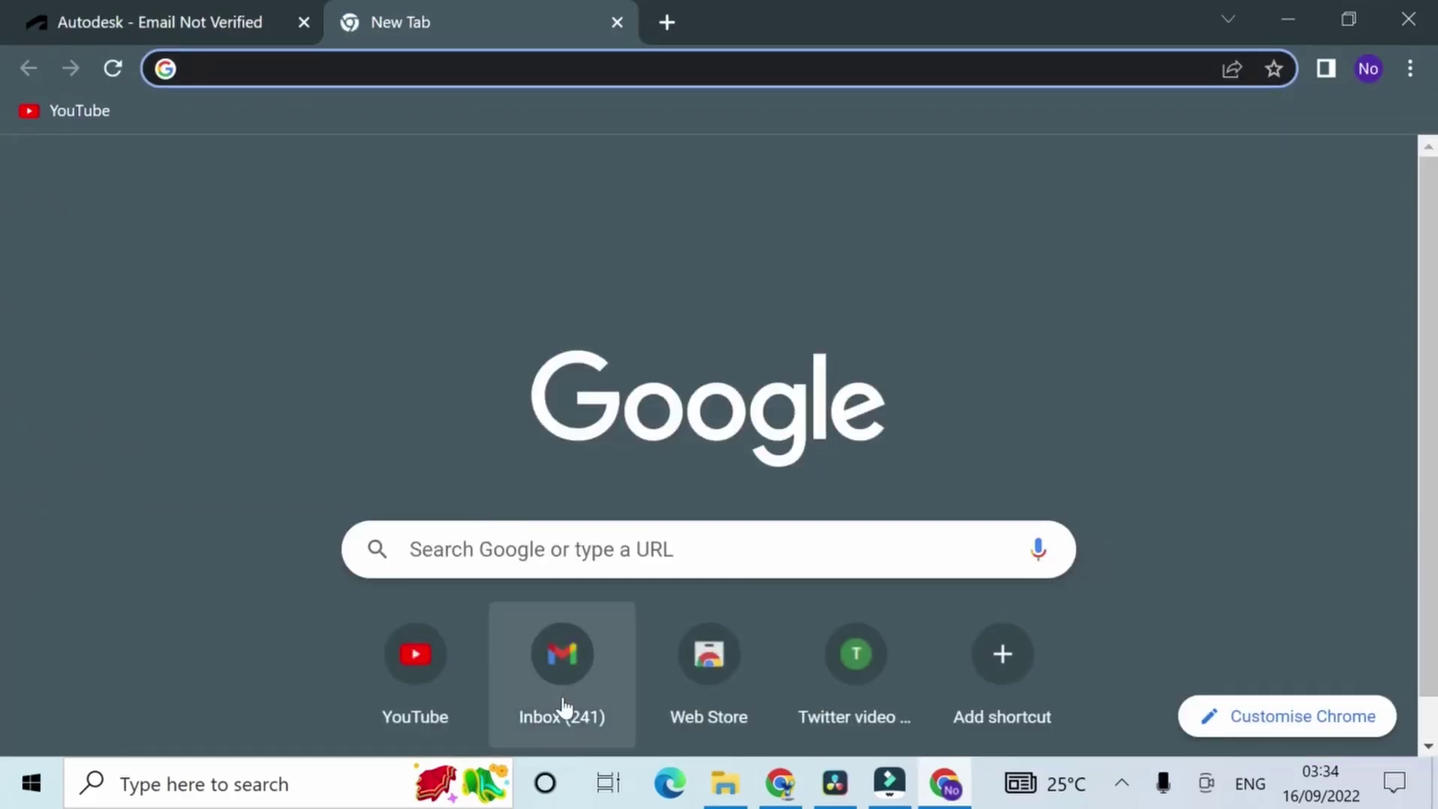
left_click(563, 704)
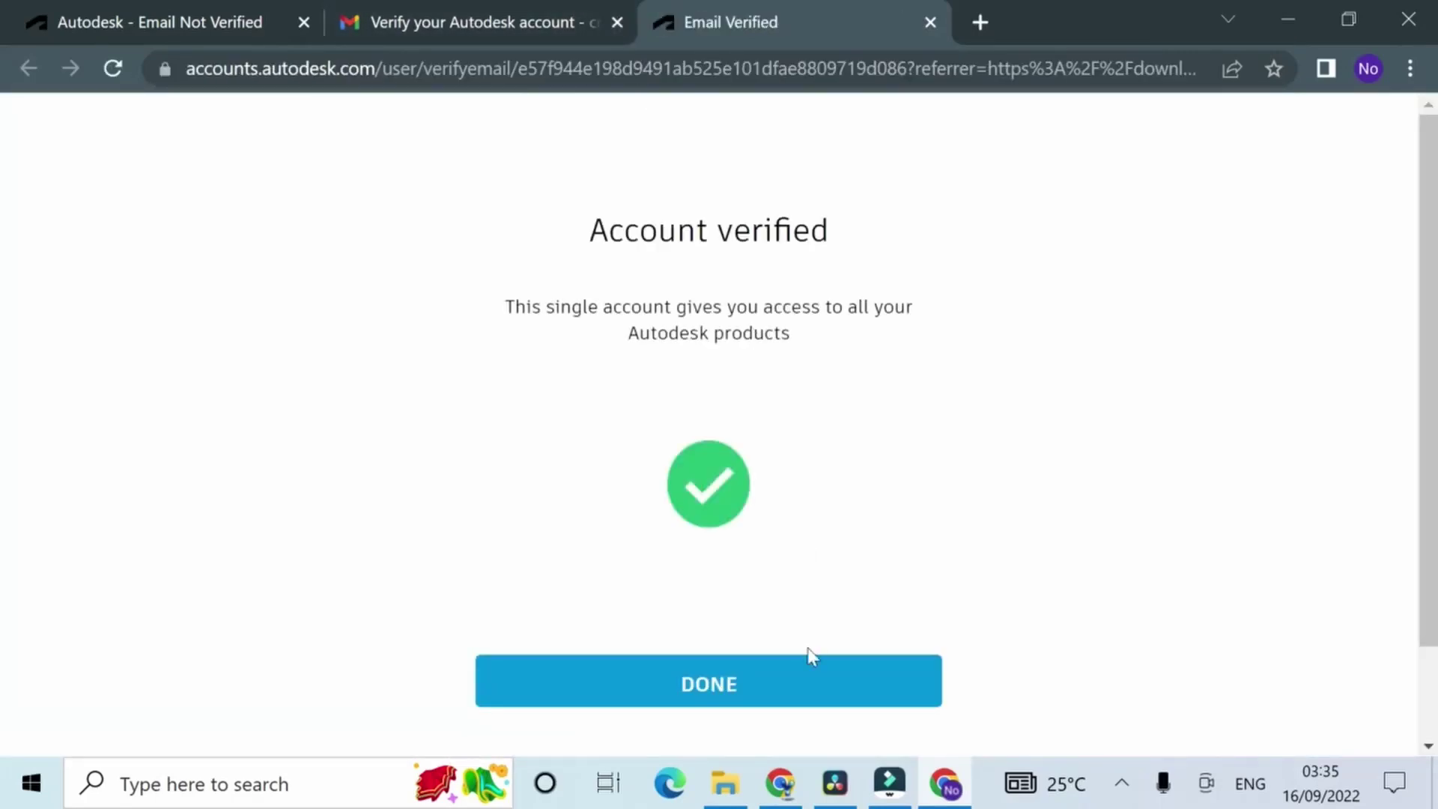
left_click(812, 681)
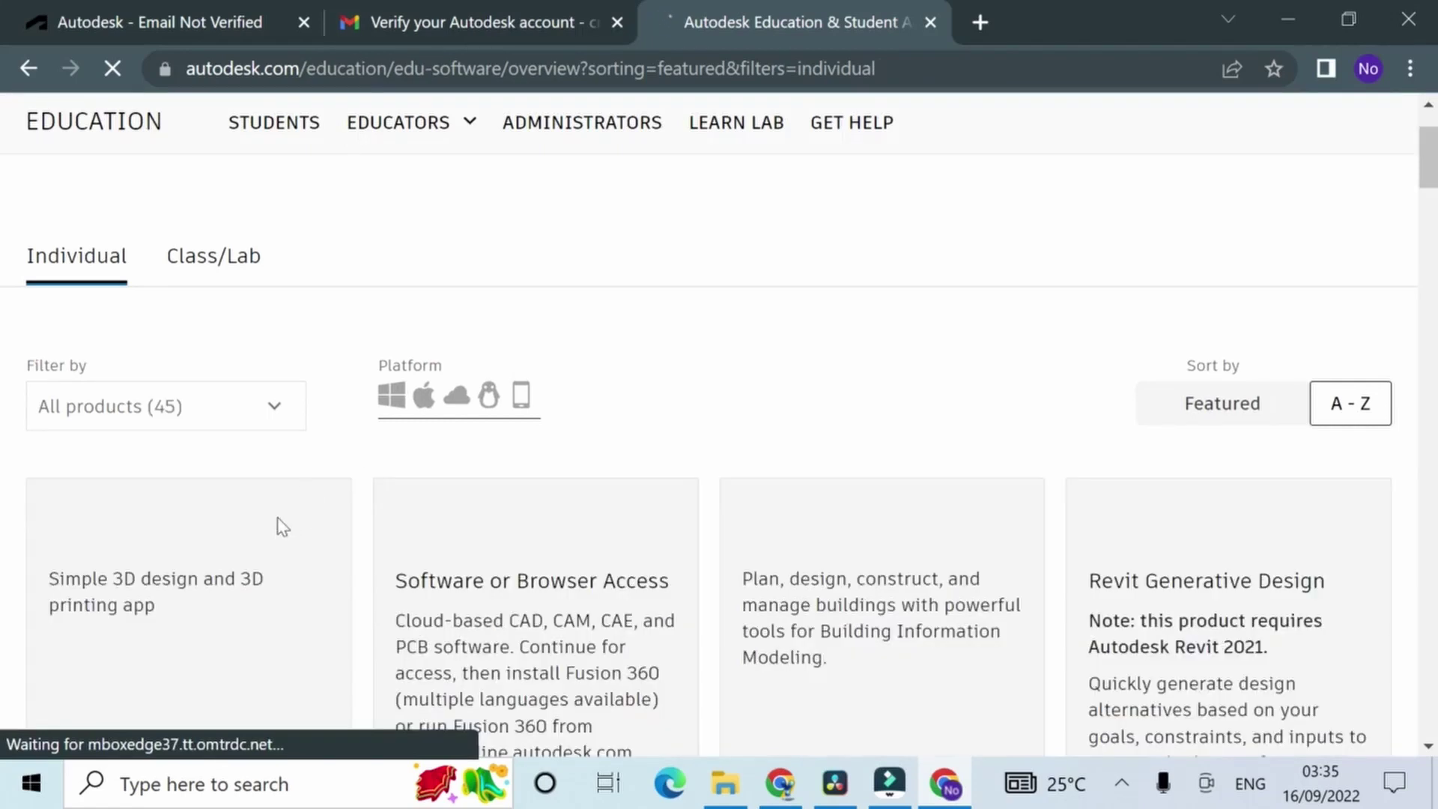
Step: Choose Get started on the Maya card again and sign in with the verified account
scroll(283, 527, "down", 10)
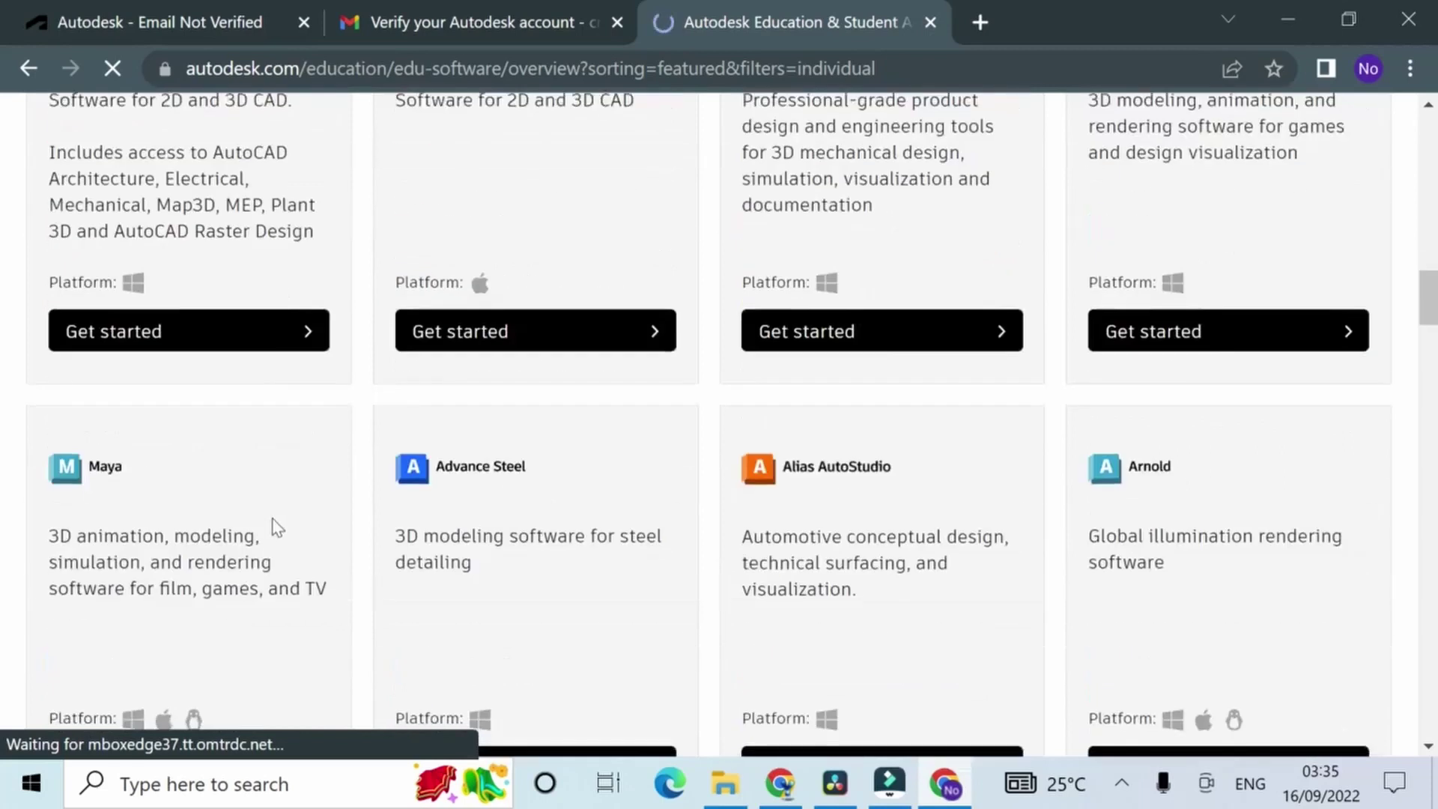
scroll(278, 528, "down", 2)
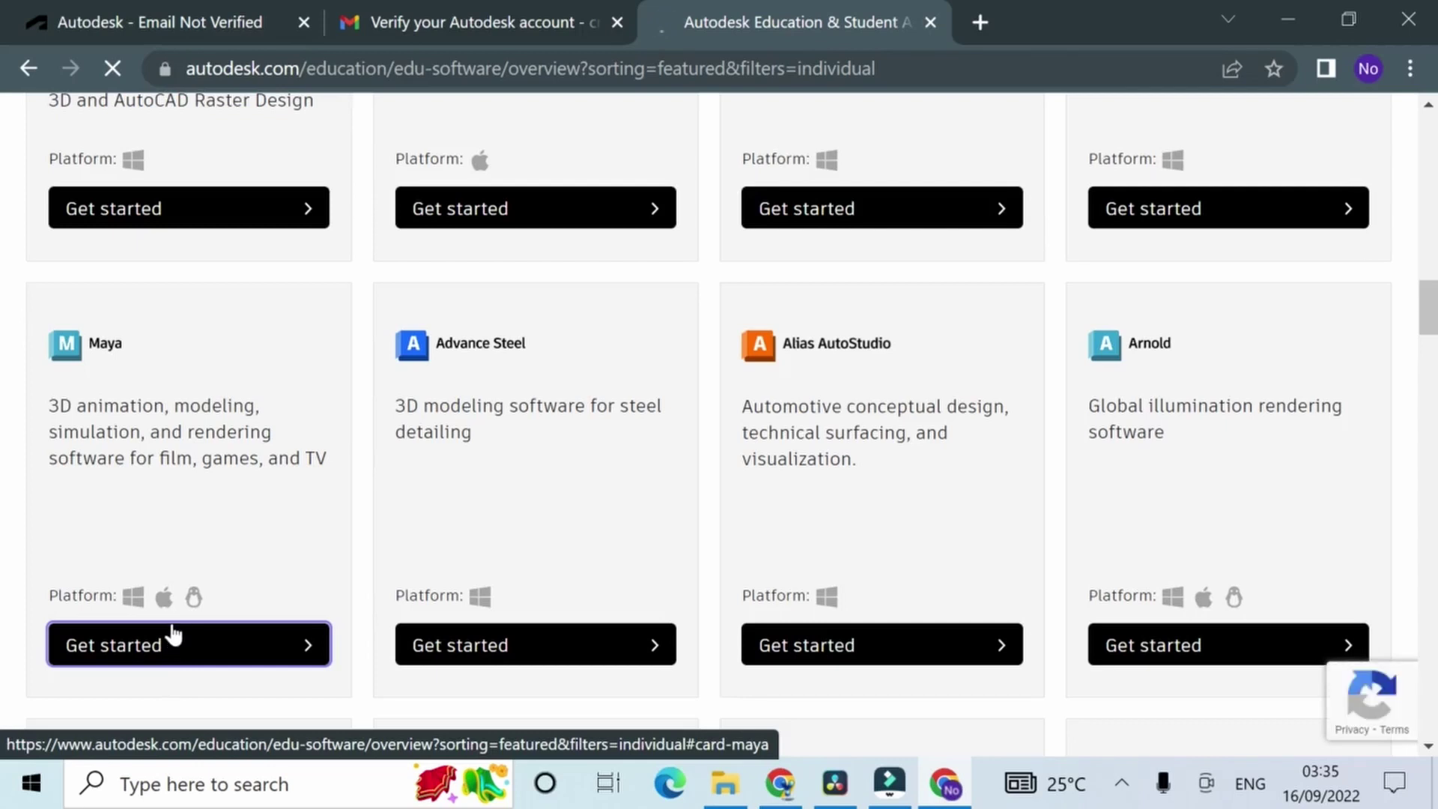
scroll(176, 618, "down", 2)
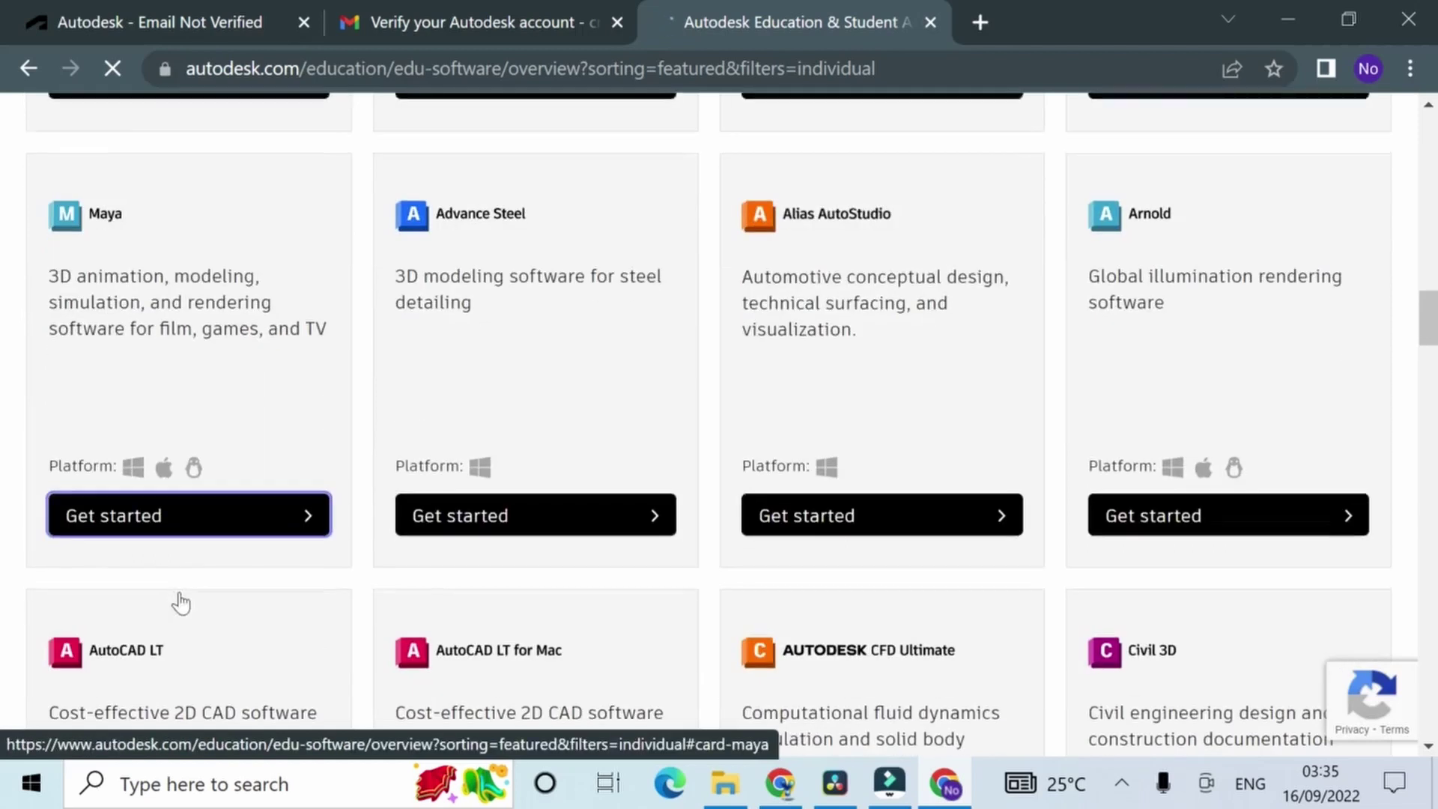
left_click(215, 513)
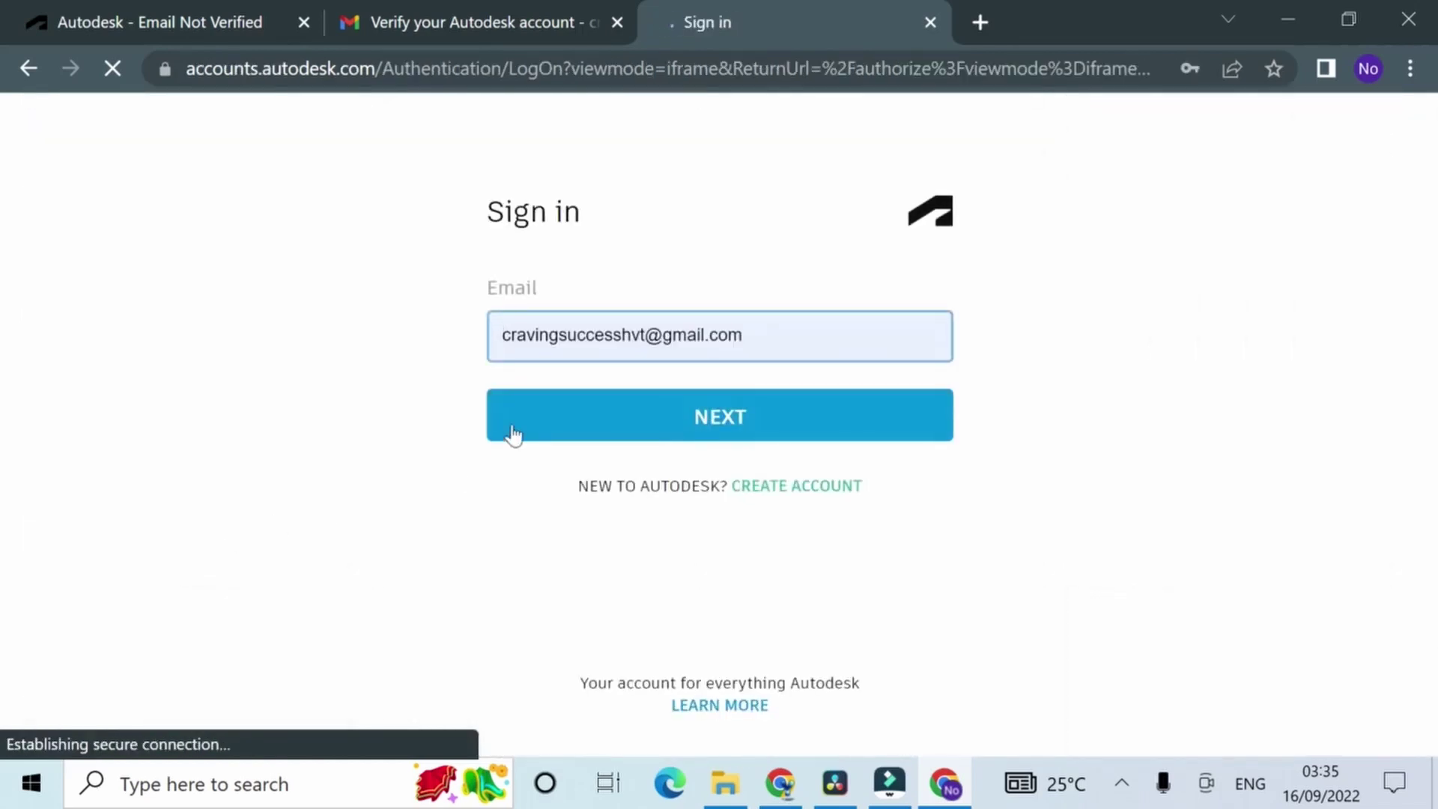
left_click(521, 419)
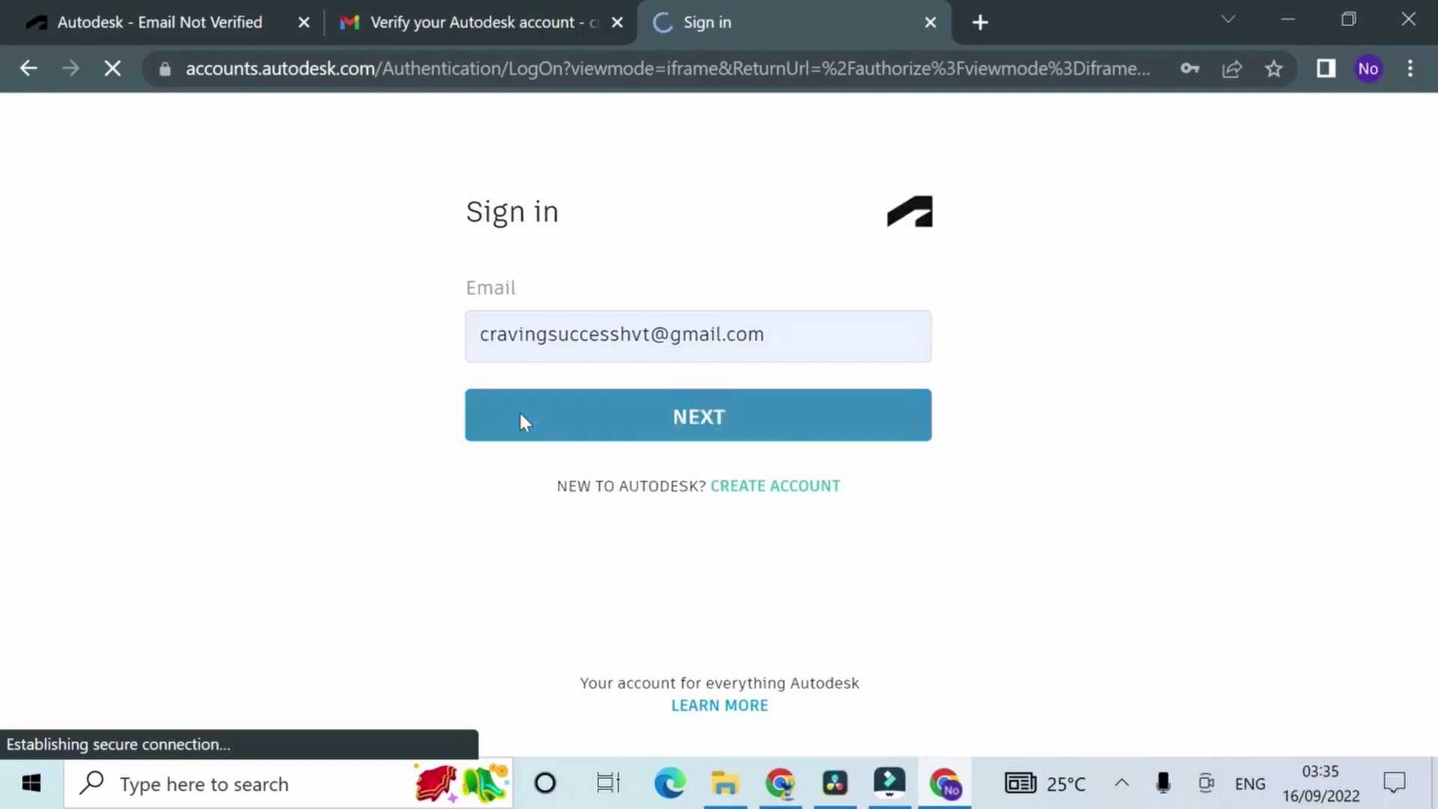
left_click(558, 498)
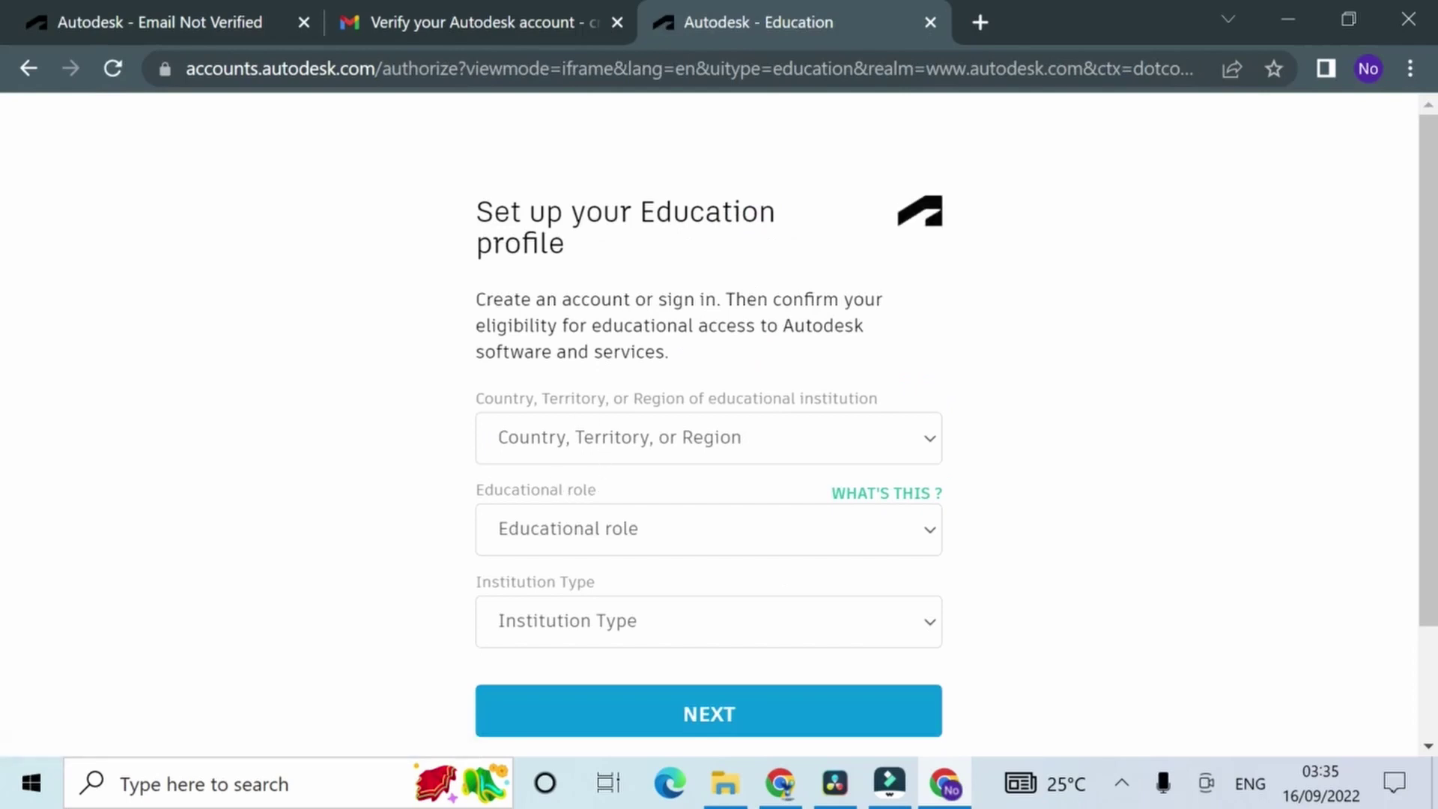
Step: Set country to Nigeria, educational role to Student, and institution type to University/Post-Secondary
scroll(749, 449, "down", 2)
scroll(730, 517, "up", 2)
scroll(881, 607, "down", 2)
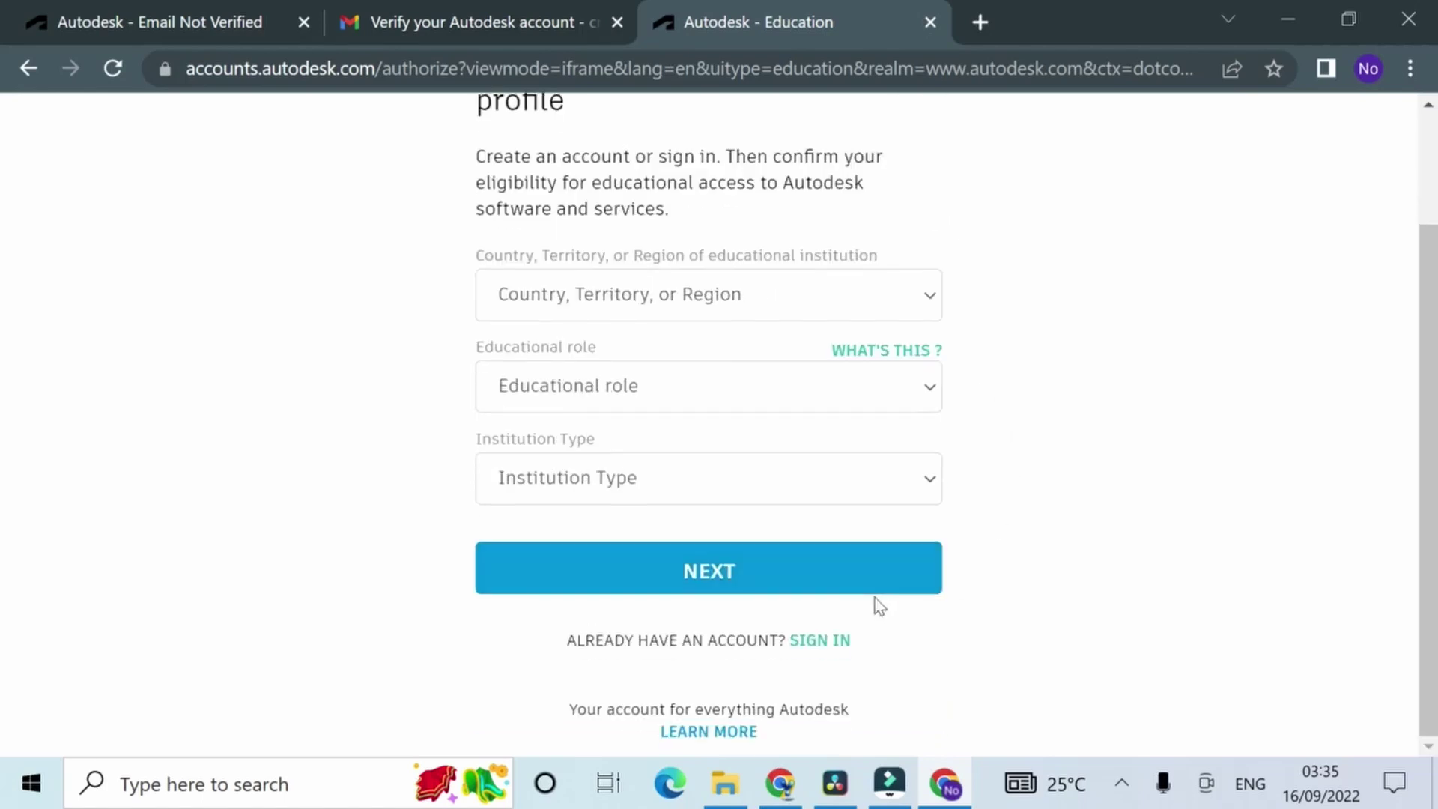
left_click(658, 298)
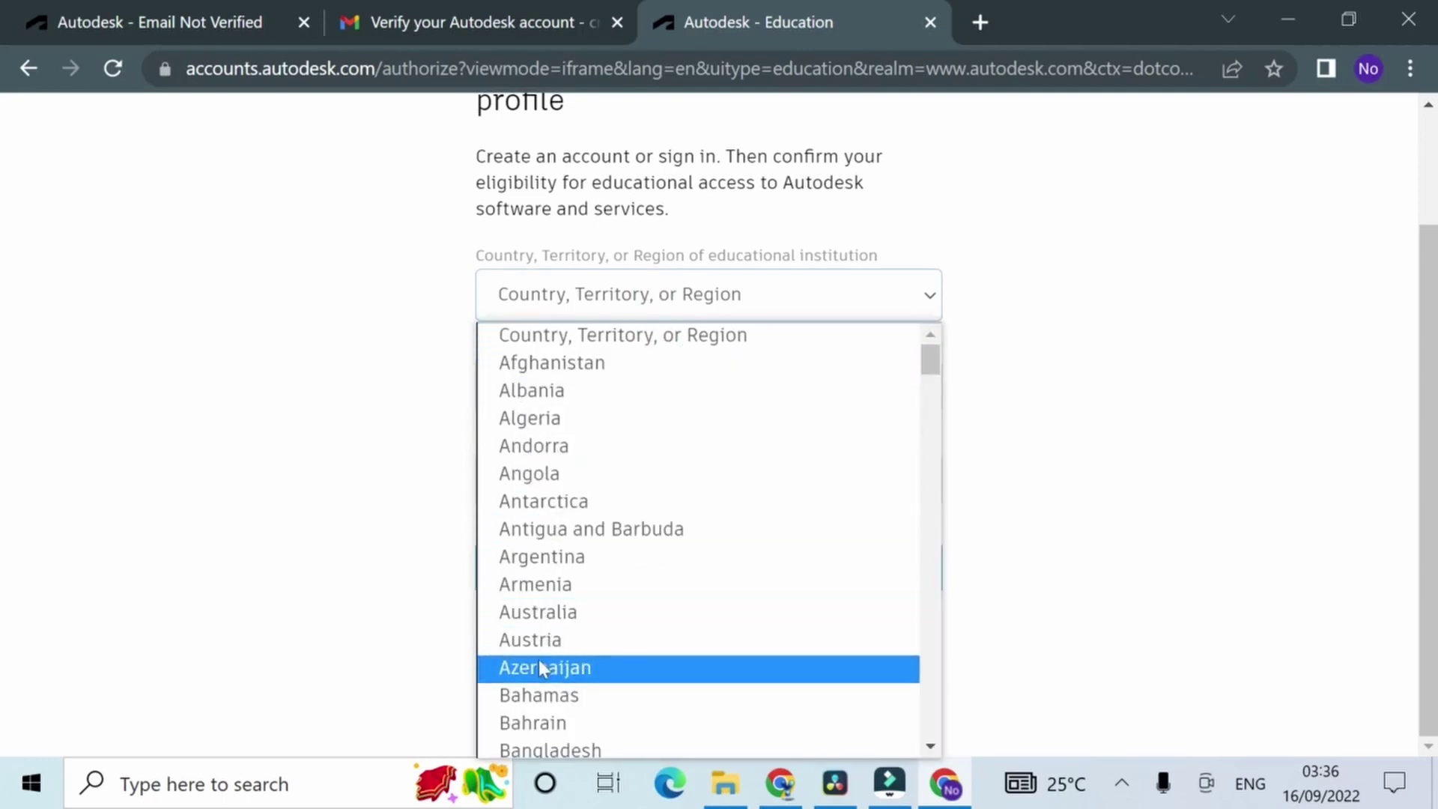
scroll(540, 662, "down", 5)
scroll(541, 664, "down", 20)
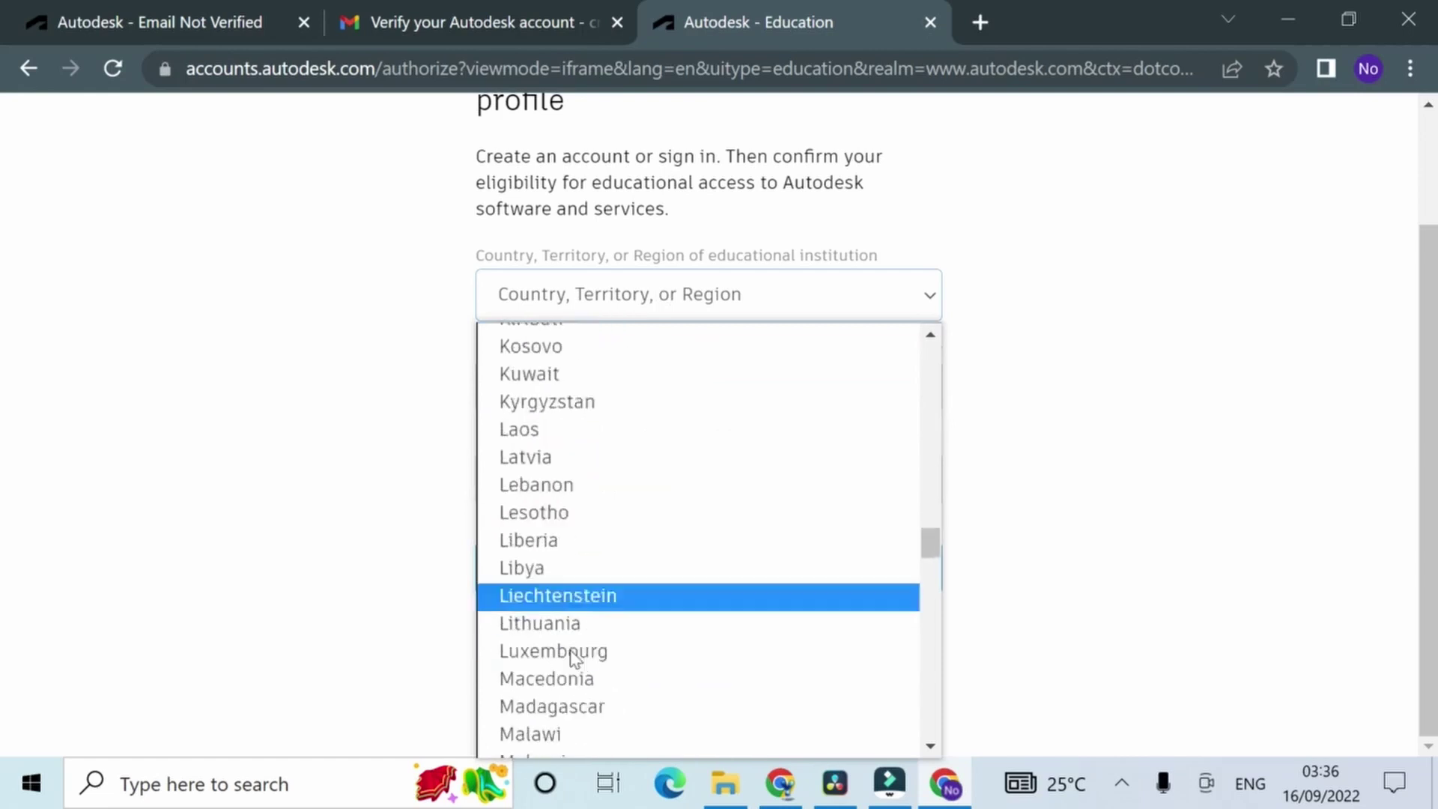
scroll(593, 568, "up", 10)
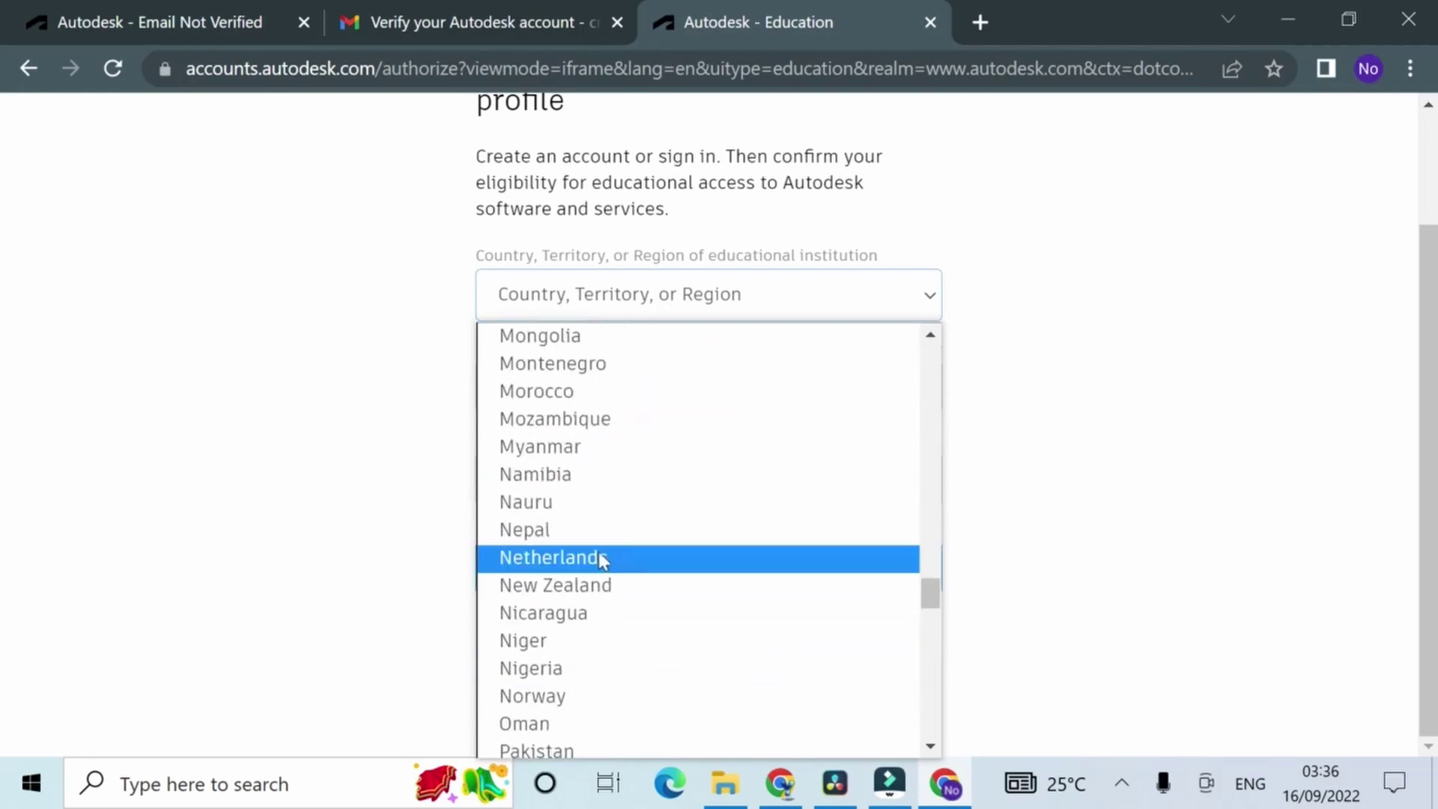
left_click(588, 667)
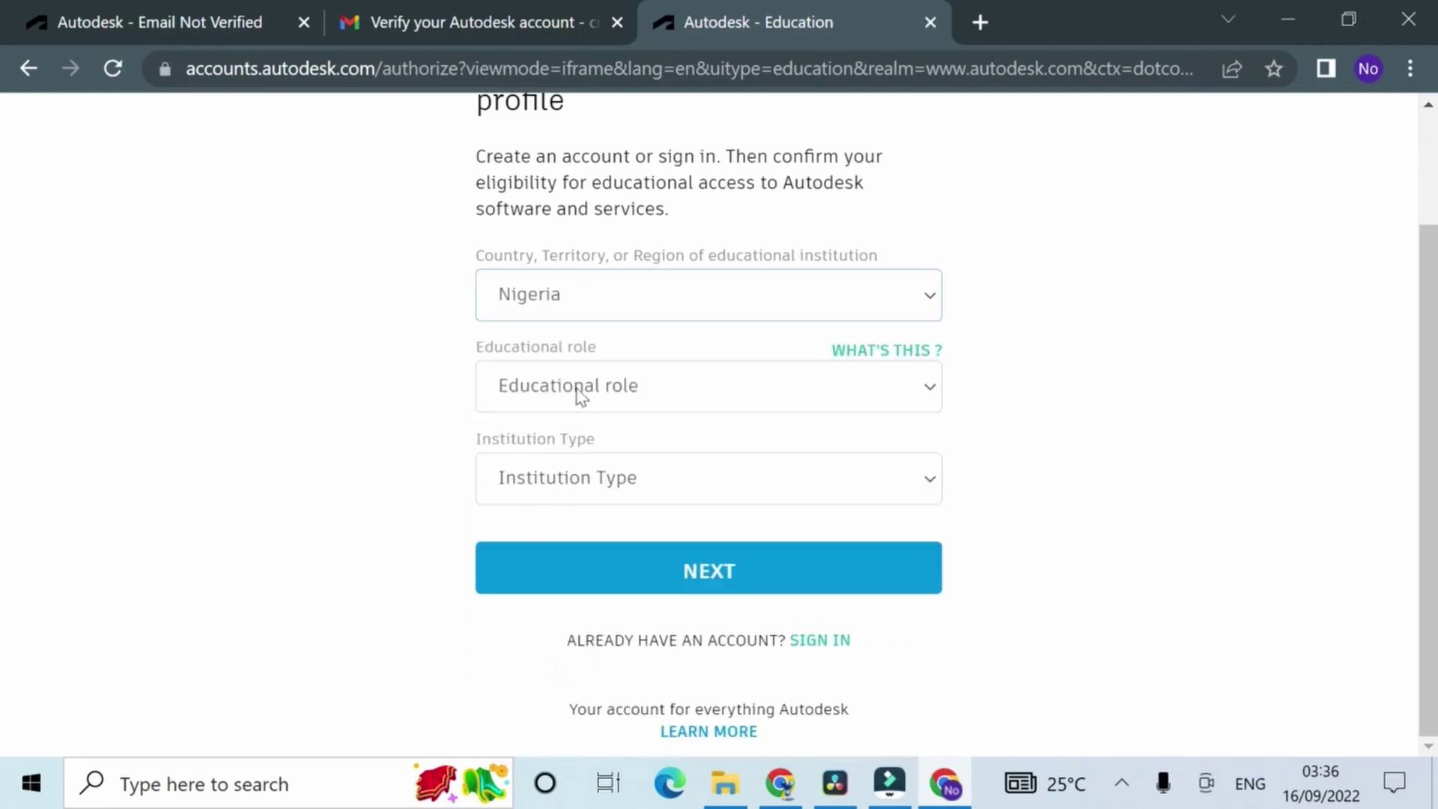
left_click(577, 386)
left_click(578, 454)
left_click(576, 476)
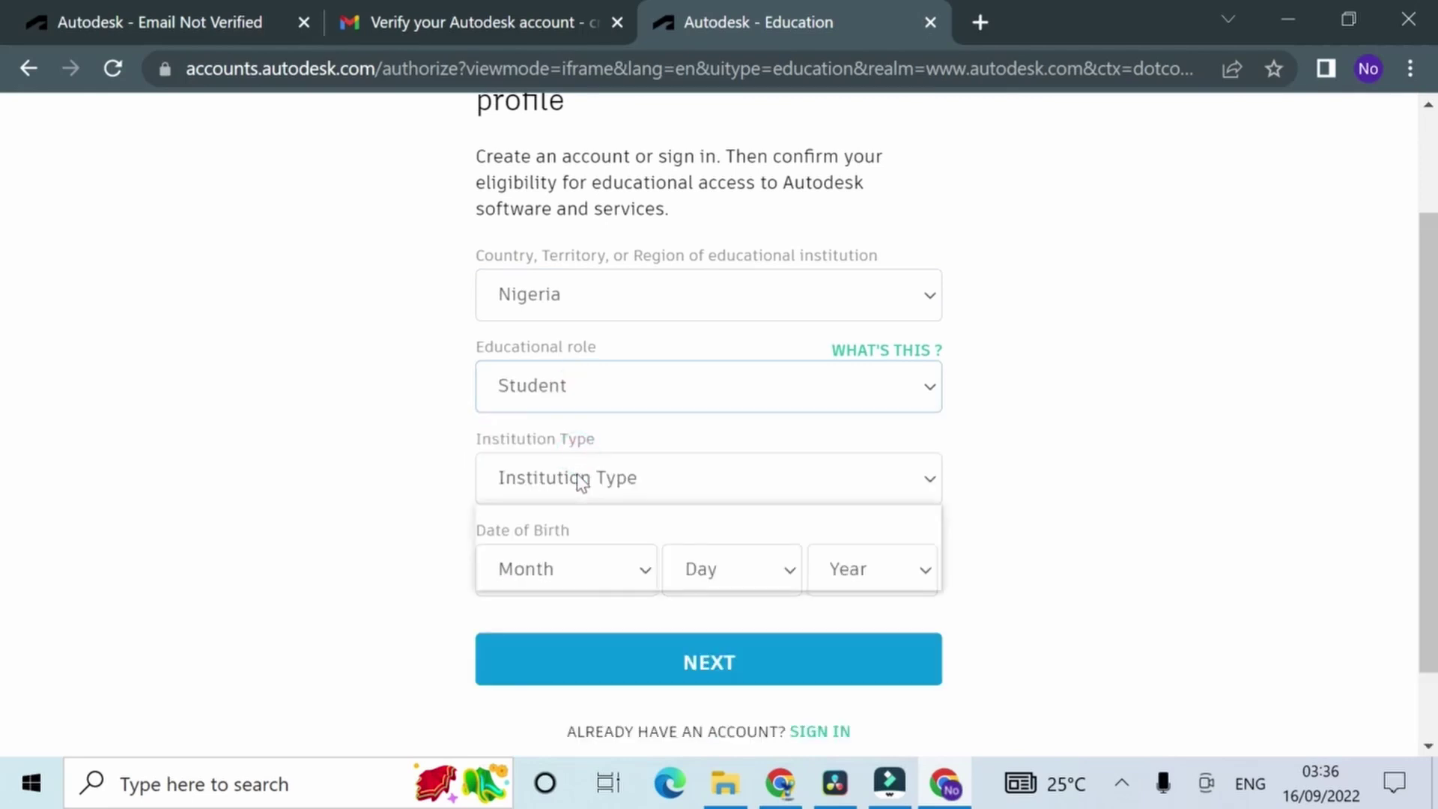
left_click(596, 580)
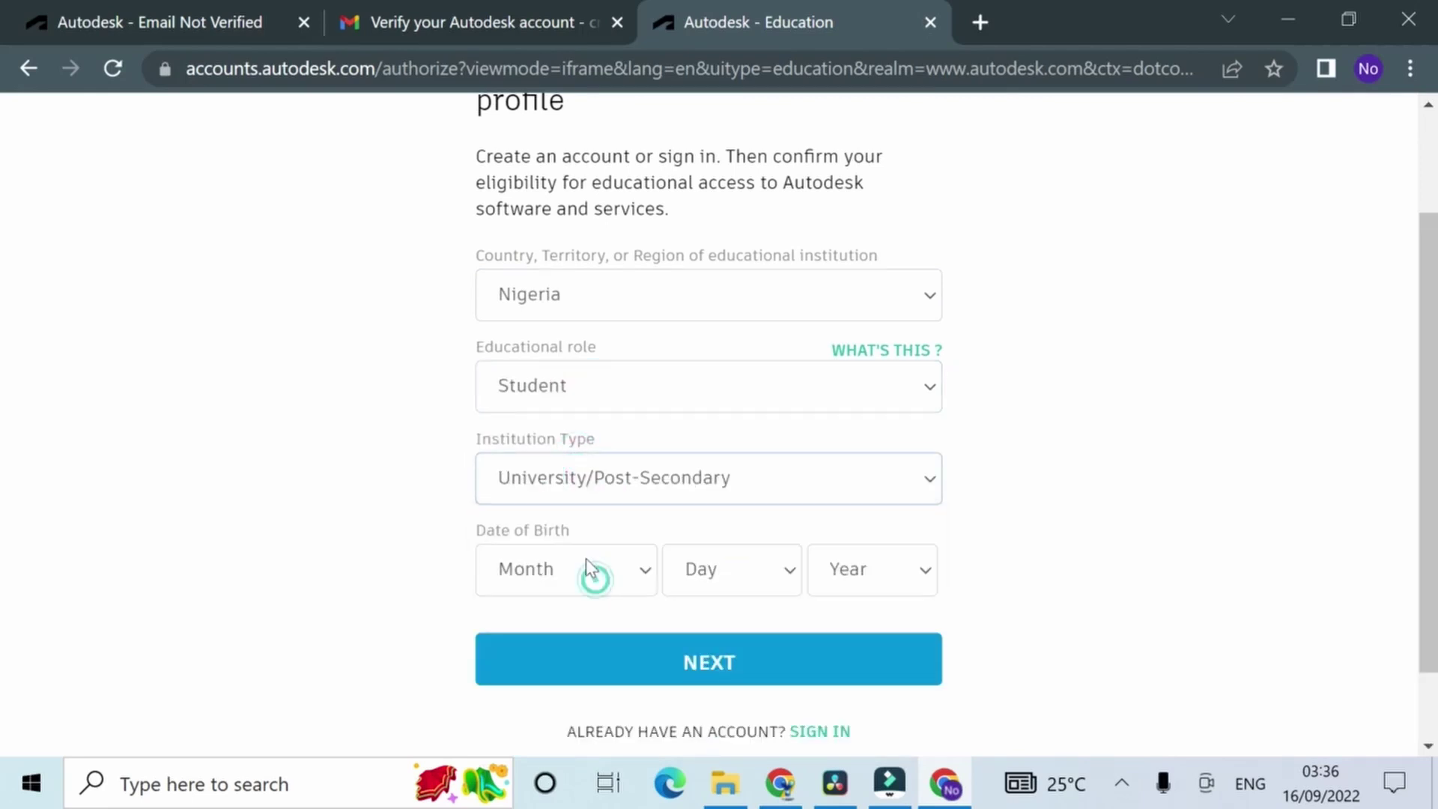
left_click(592, 577)
left_click(572, 503)
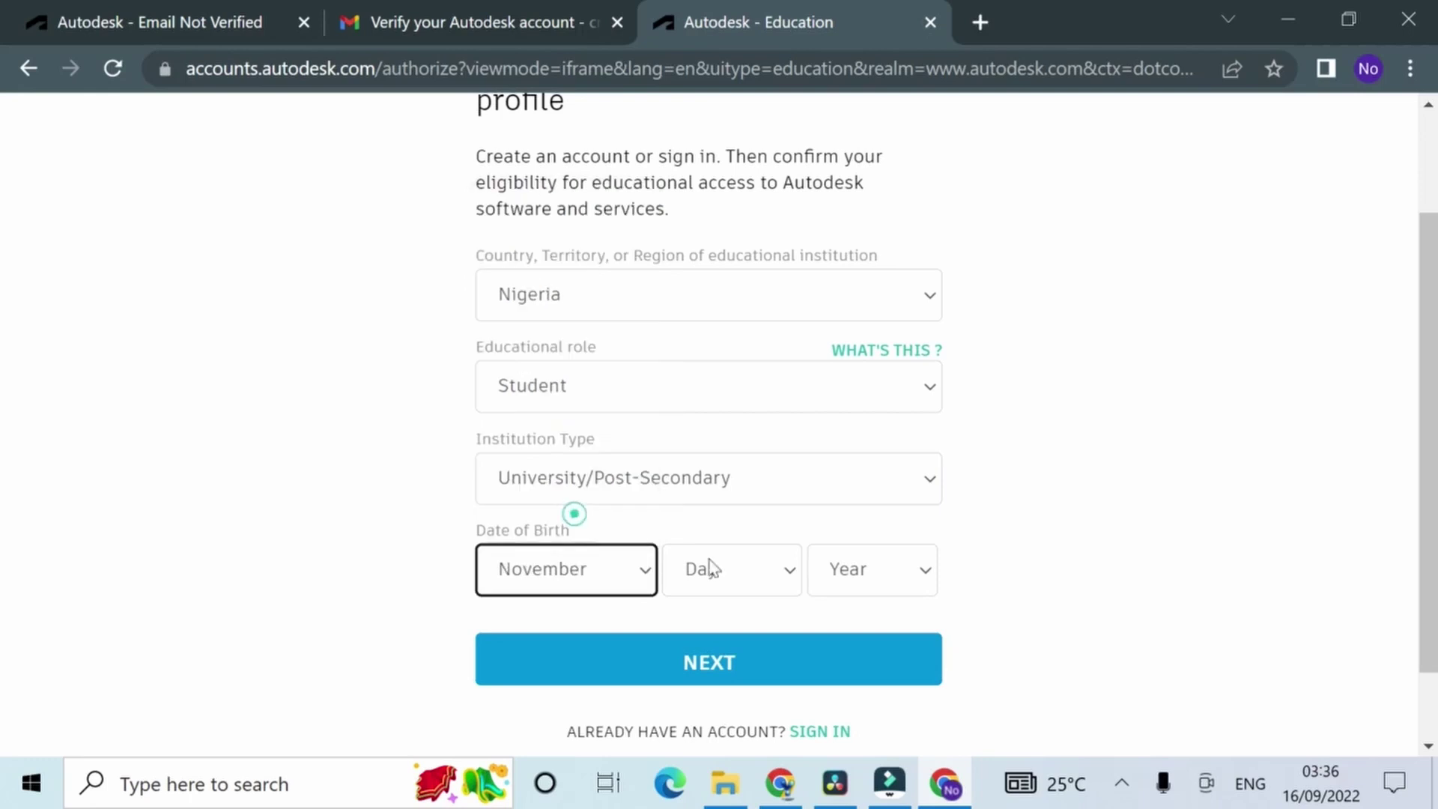
left_click(711, 568)
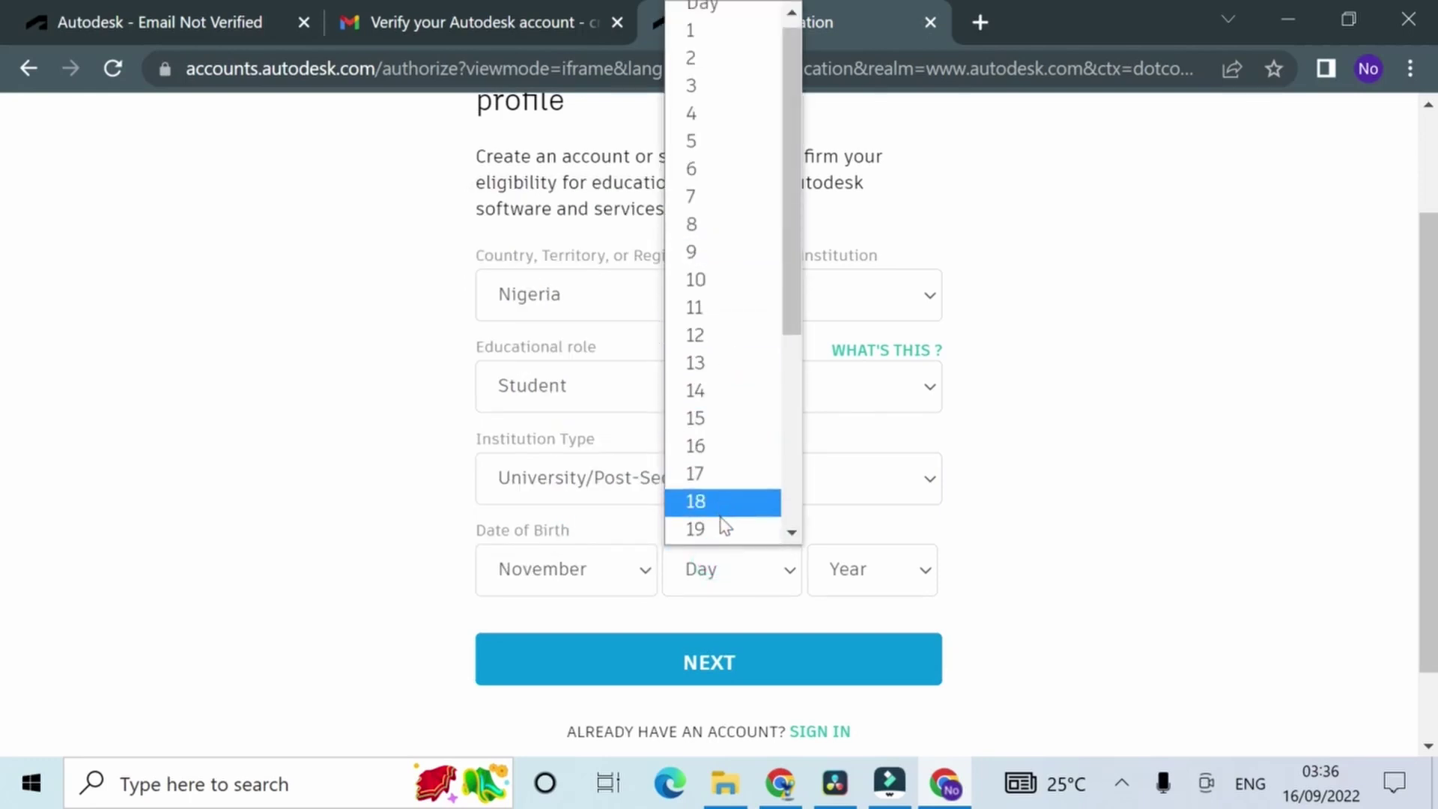
left_click(724, 284)
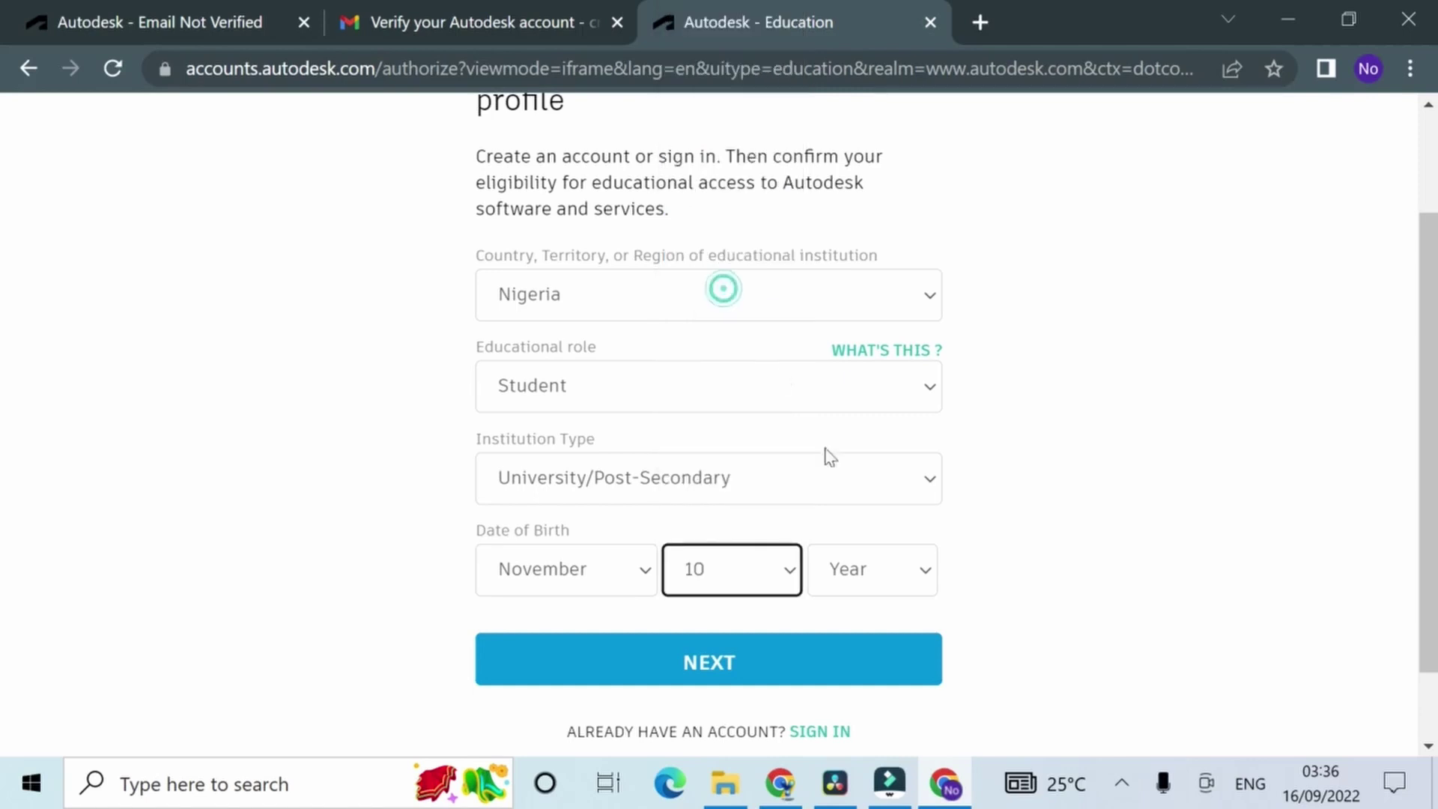
left_click(897, 579)
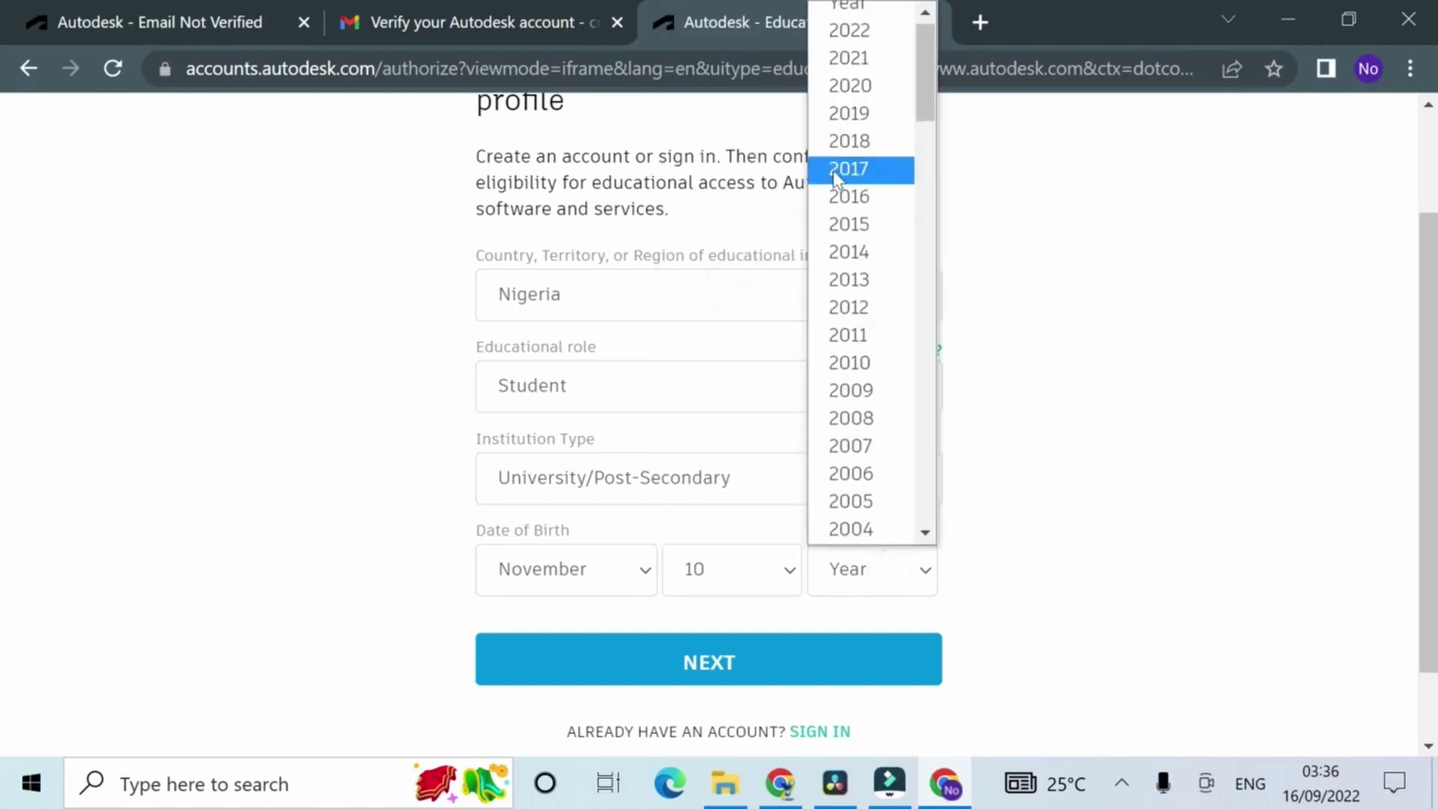
left_click(863, 87)
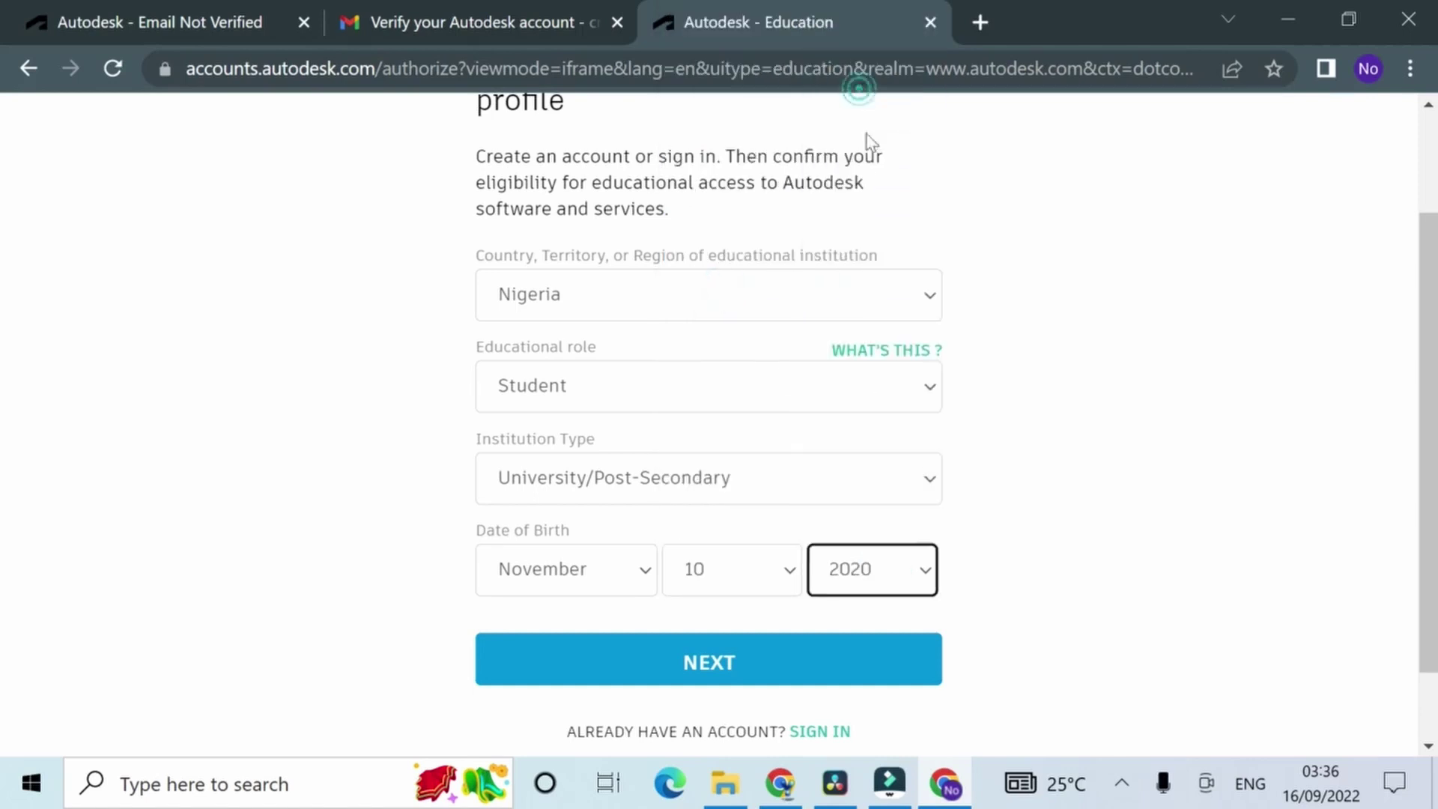
left_click(911, 583)
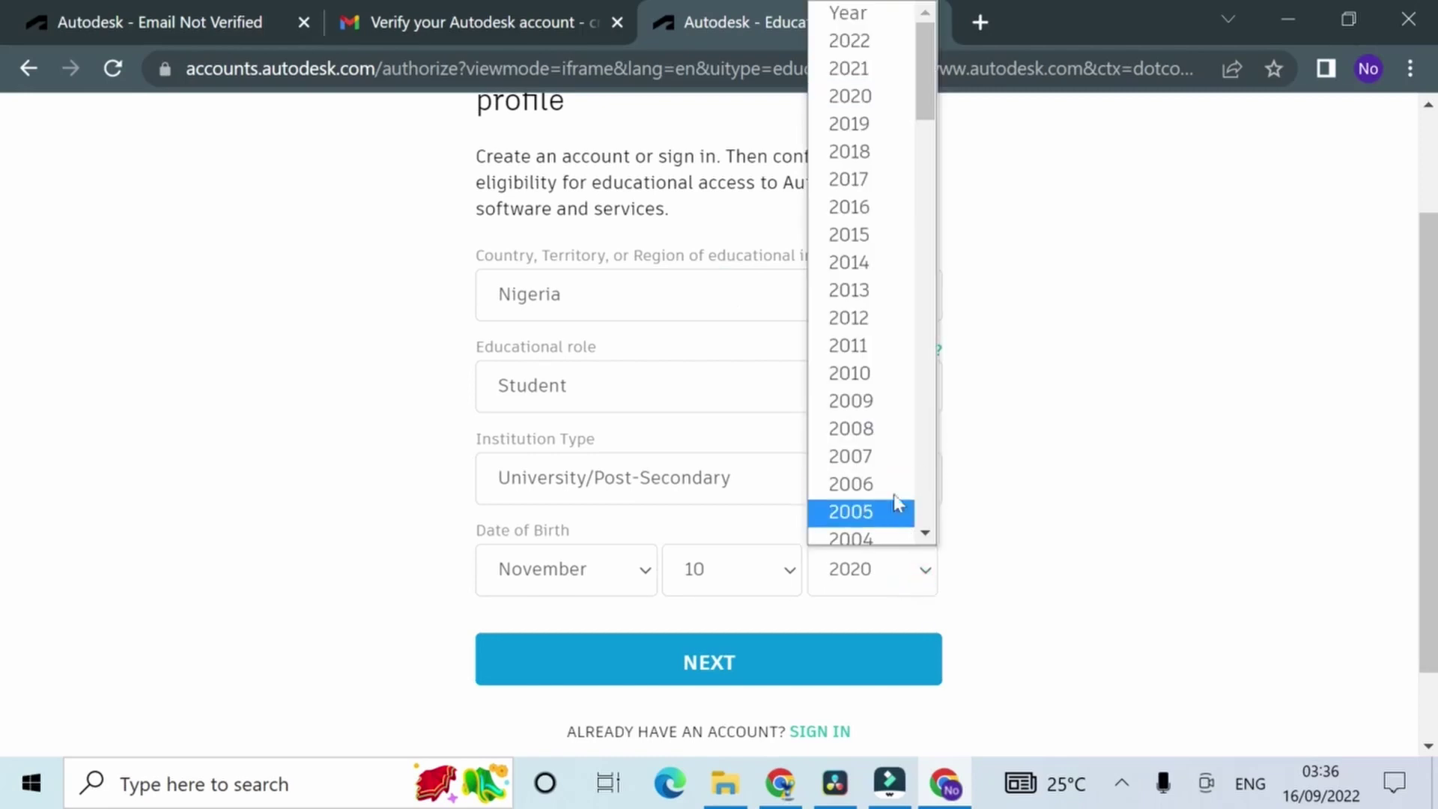
scroll(869, 509, "down", 6)
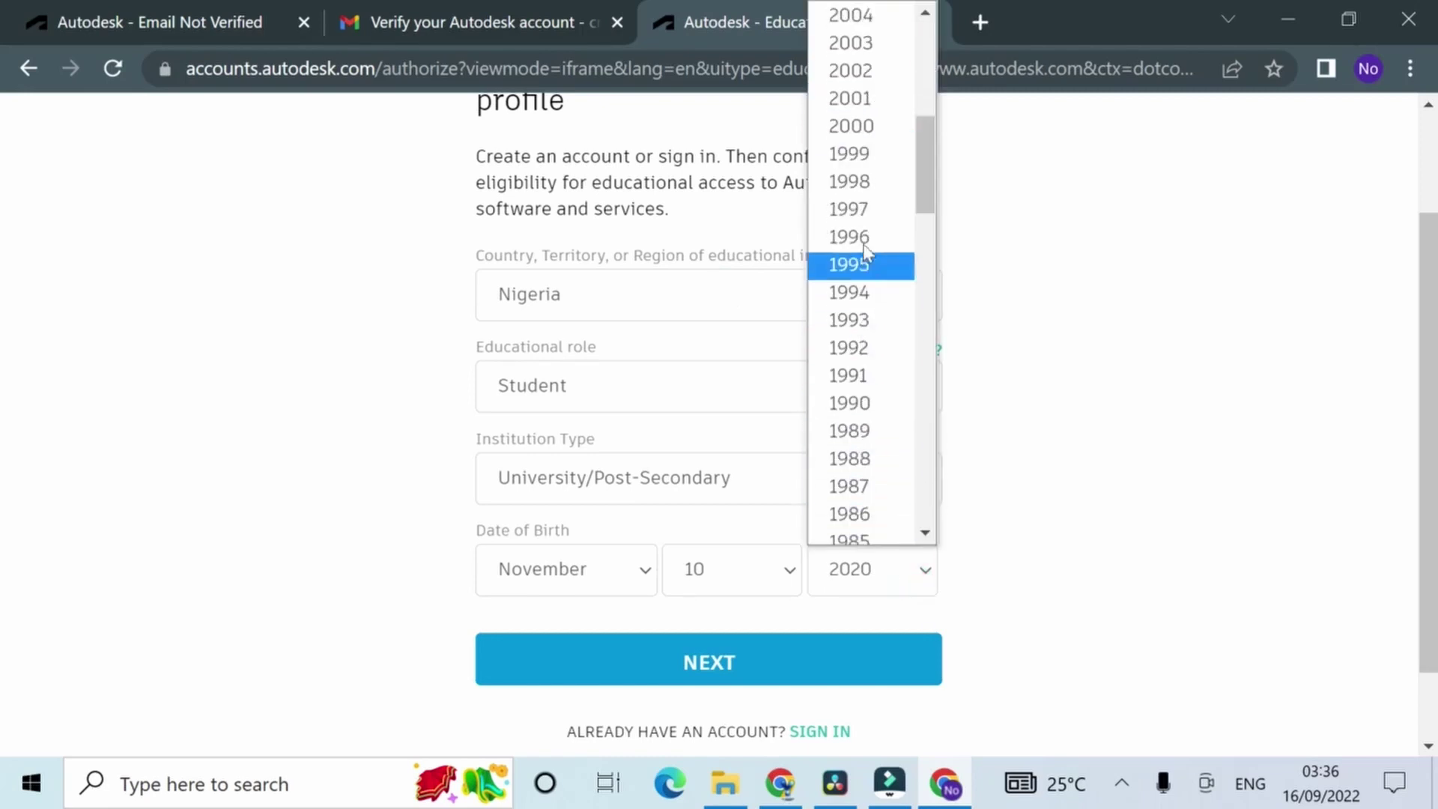
left_click(869, 182)
left_click(738, 683)
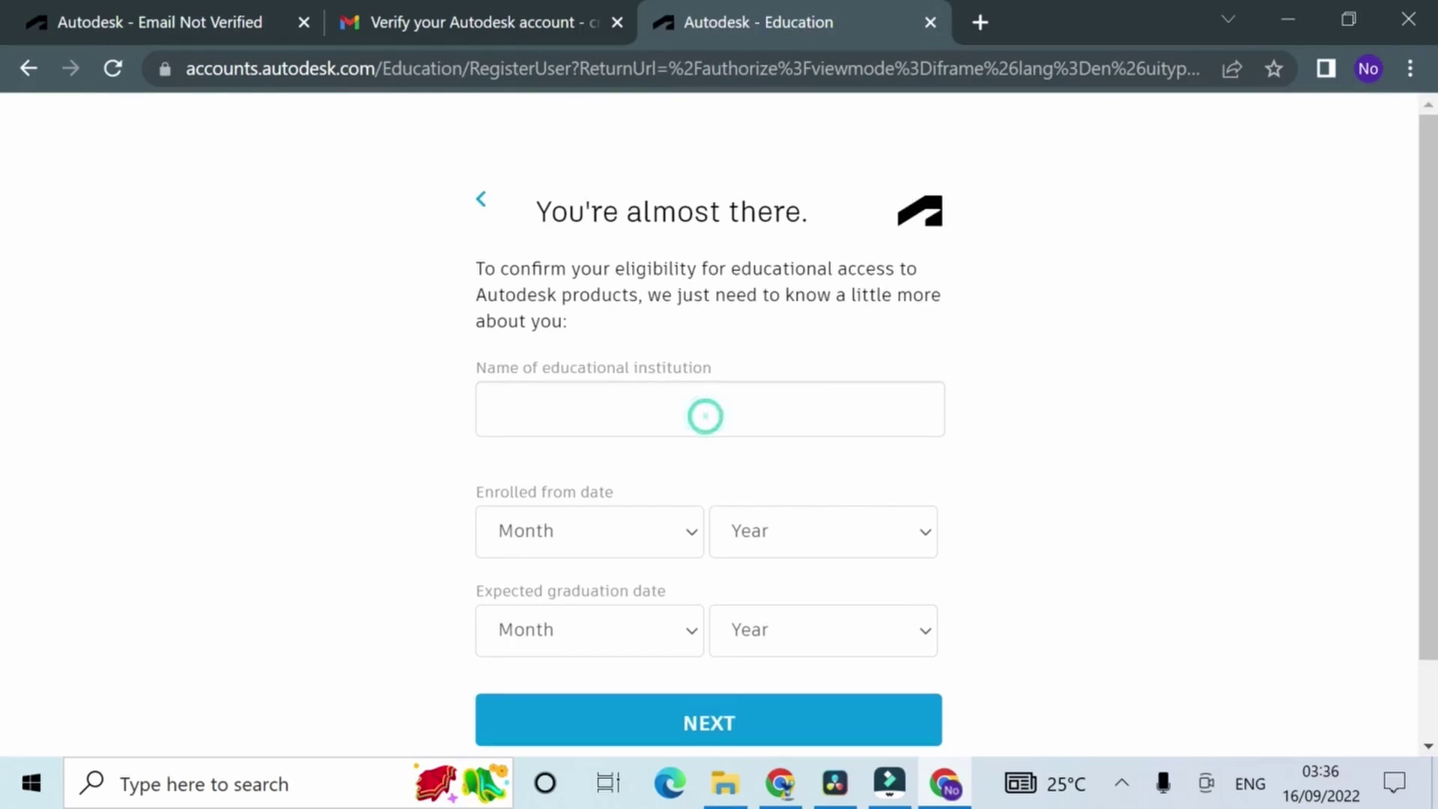
Step: Search the institution list and select University of Ilorin
scroll(708, 420, "down", 1)
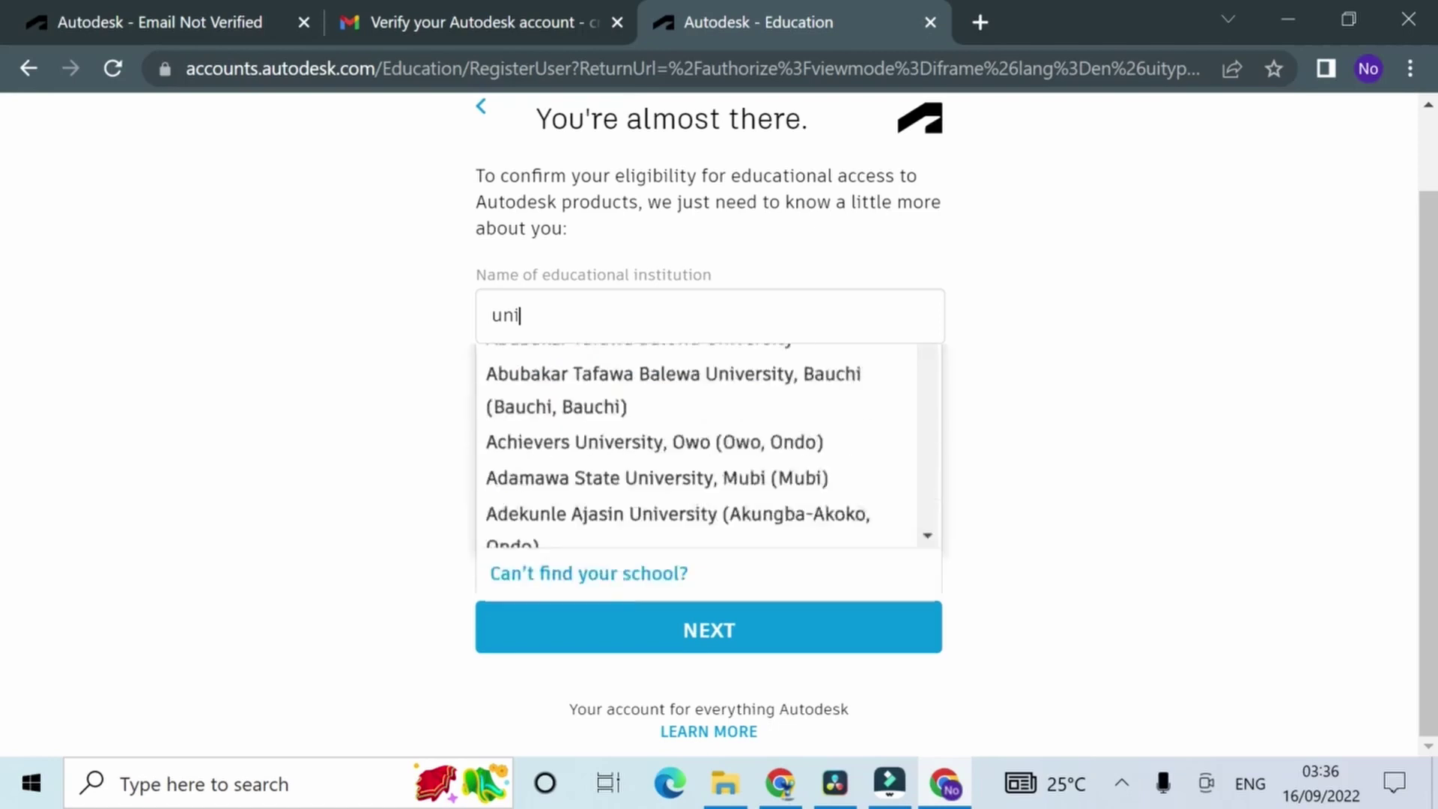
type("v")
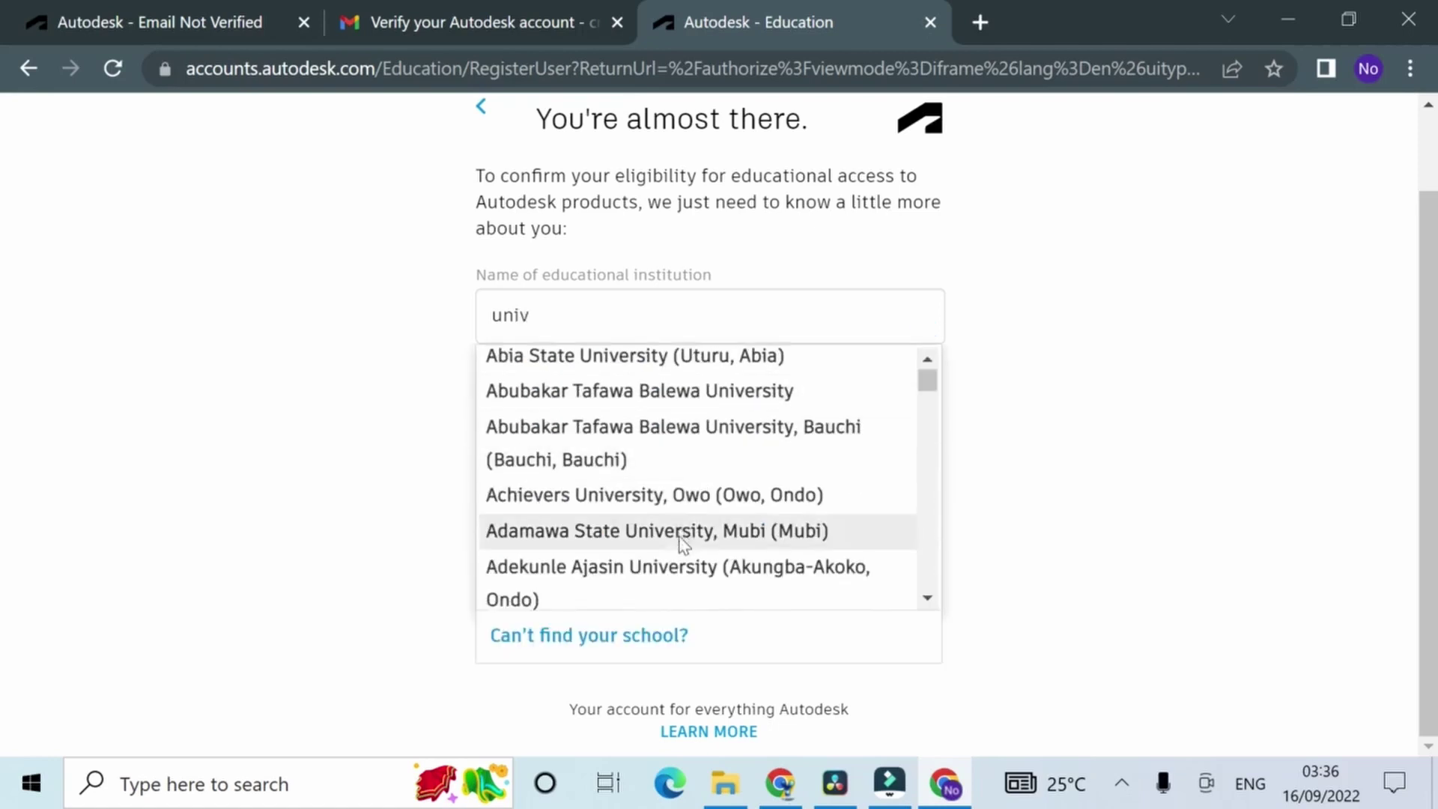
scroll(674, 528, "down", 10)
scroll(668, 509, "down", 3)
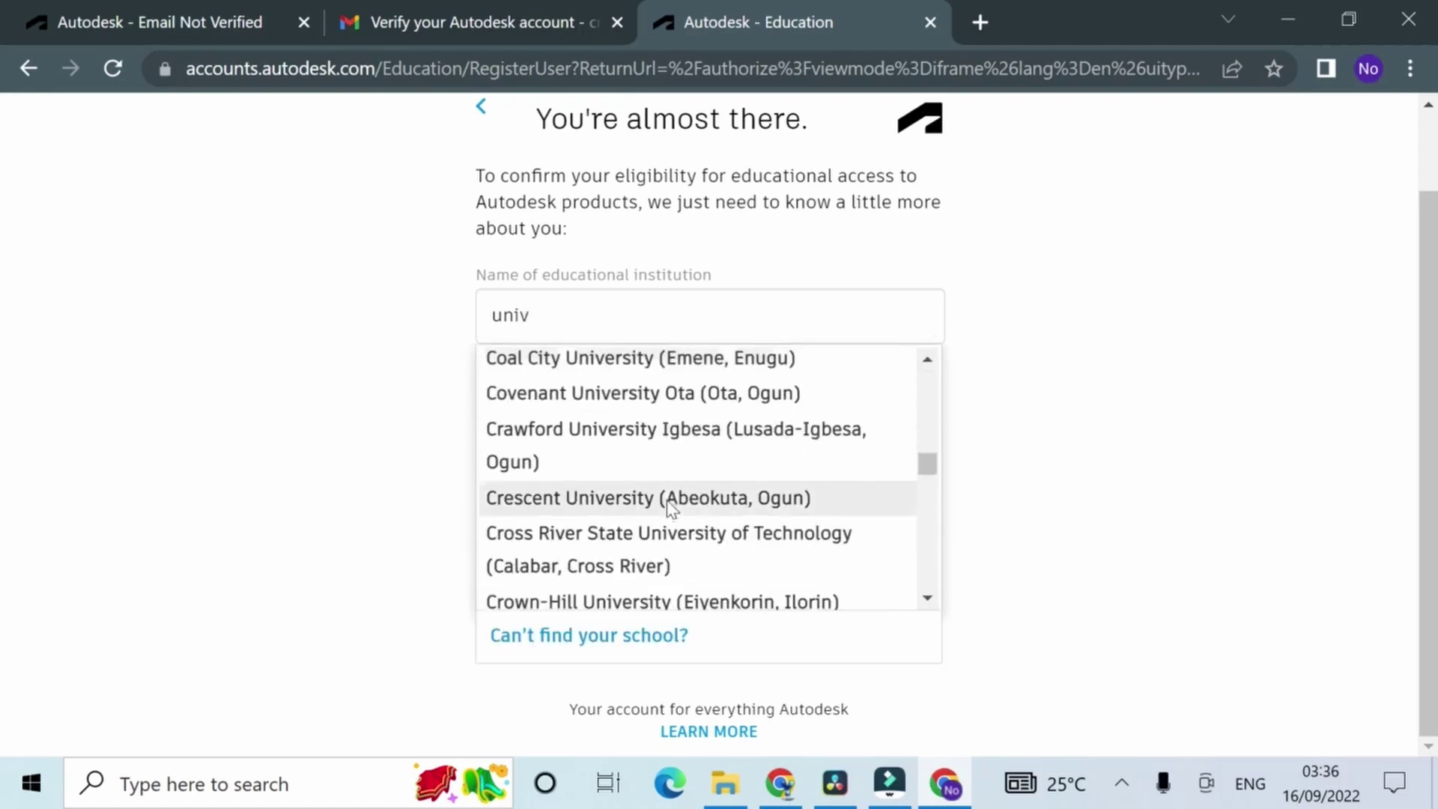
scroll(682, 463, "down", 5)
scroll(685, 463, "down", 4)
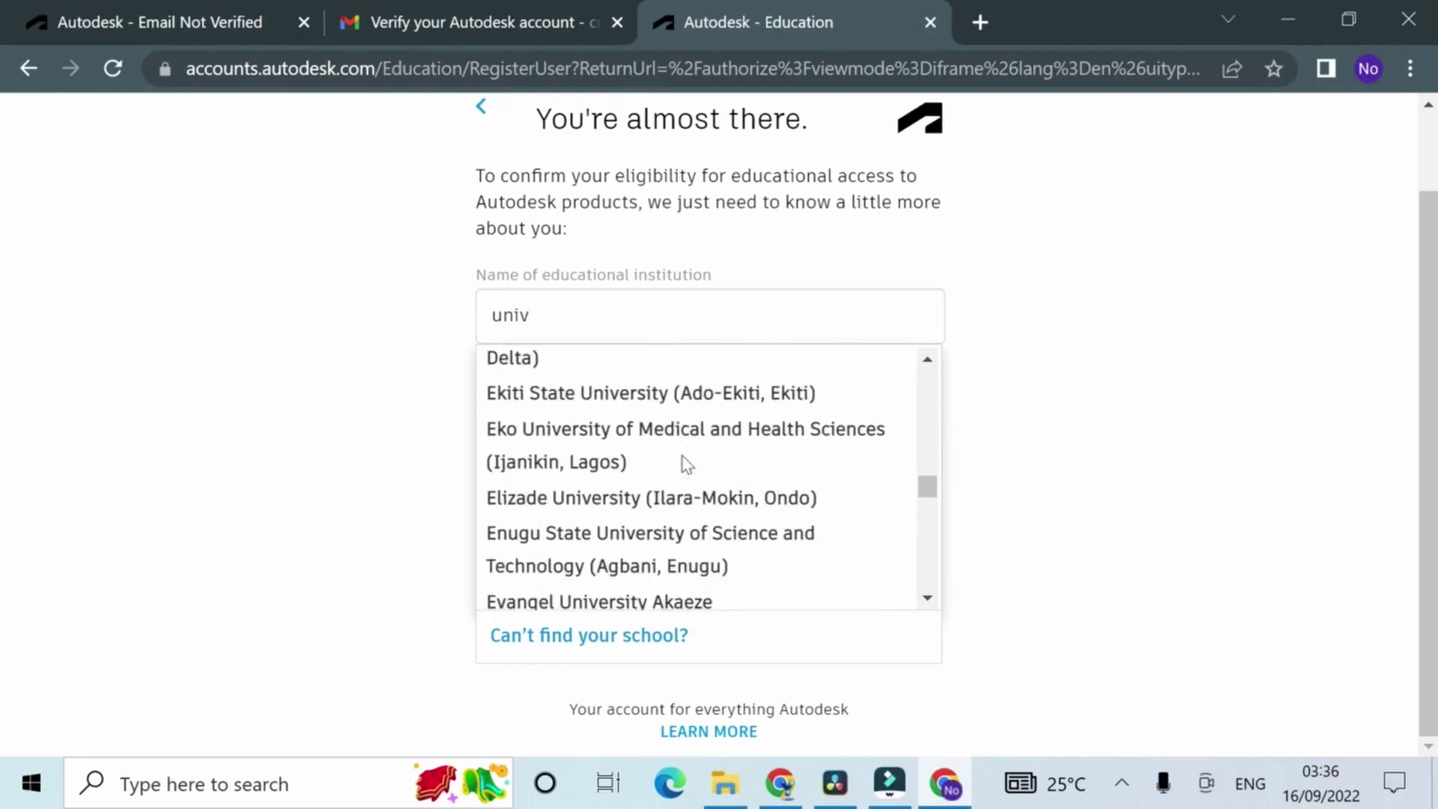
type("lo")
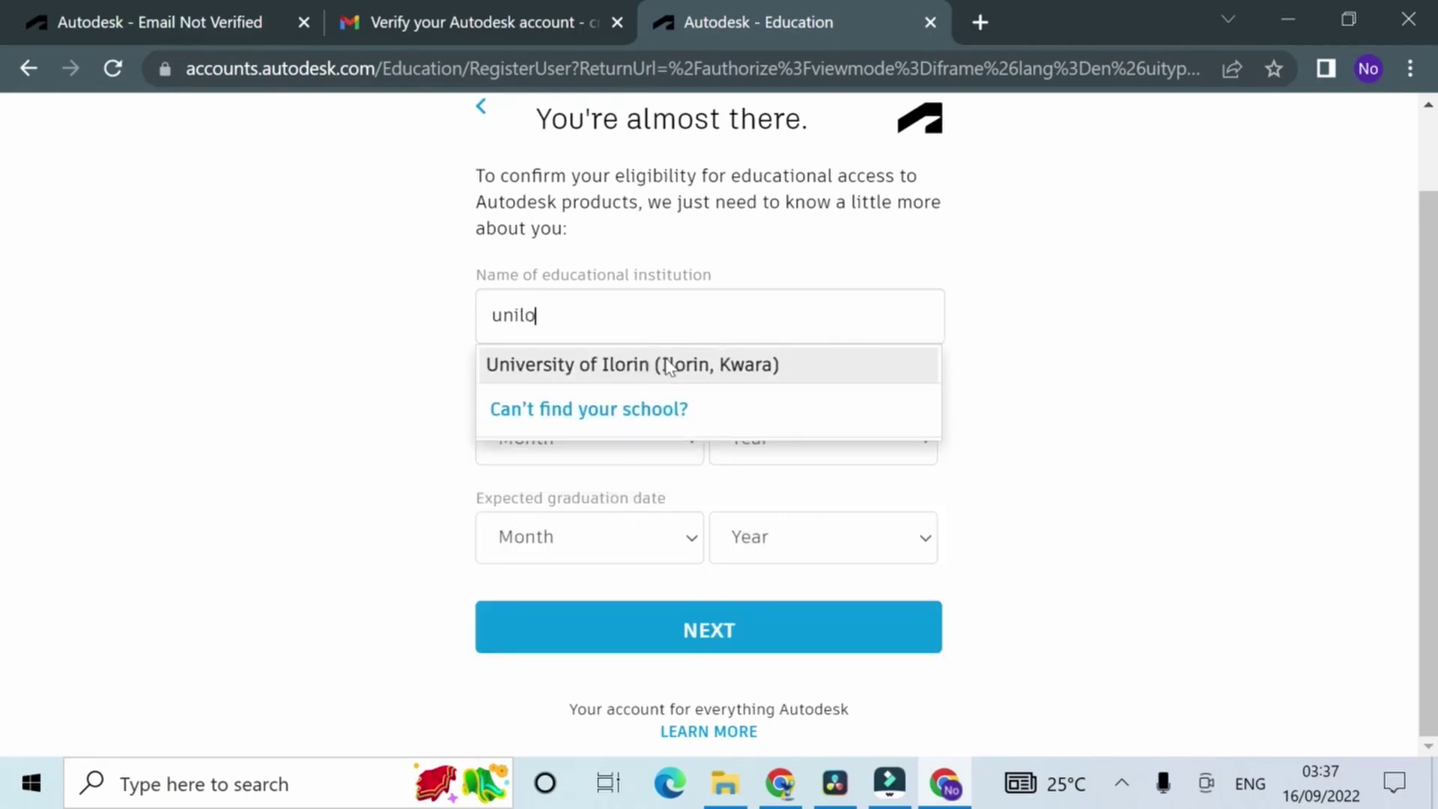
left_click(669, 365)
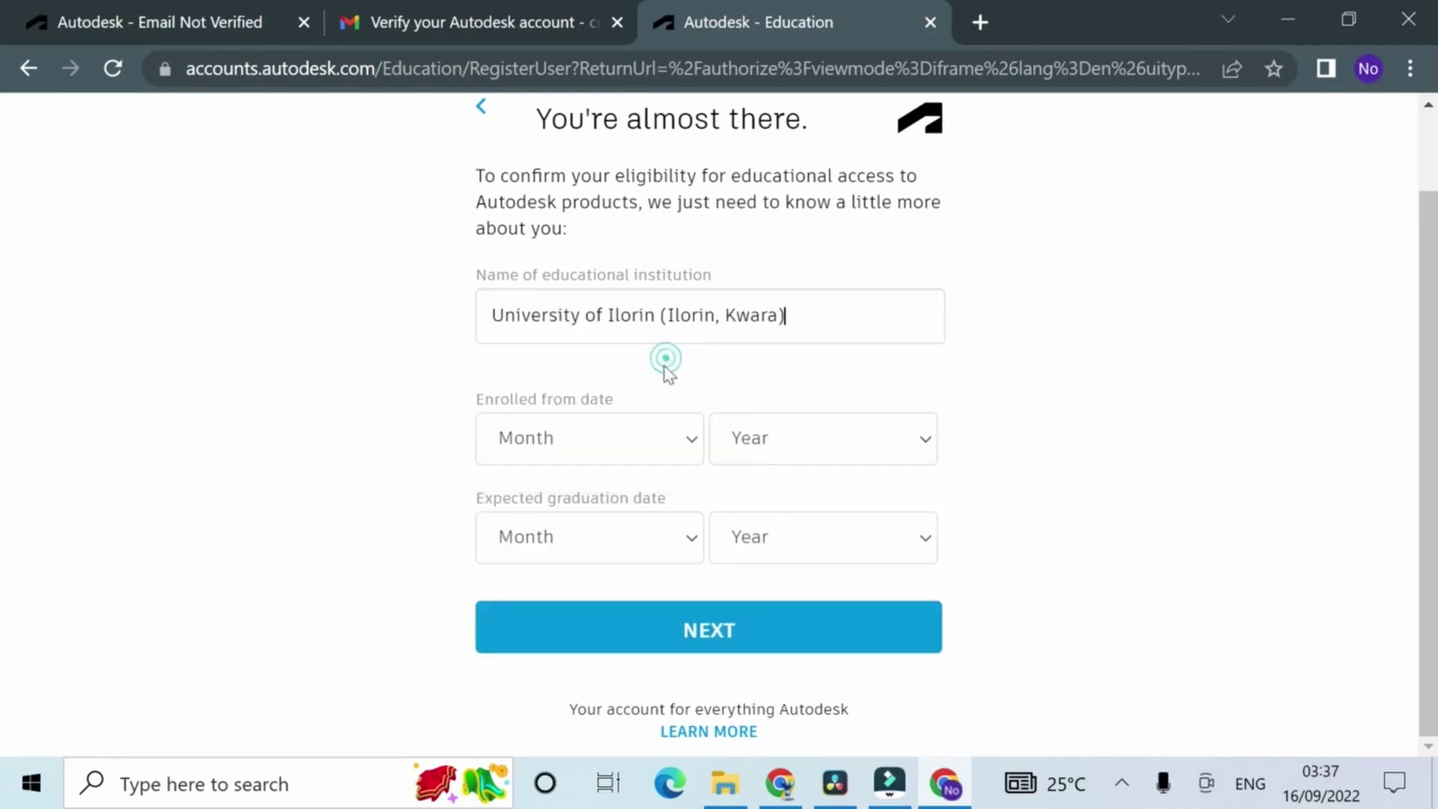
Step: Set enrollment to November 2019 and graduation to October 2025, then submit the details
left_click(614, 440)
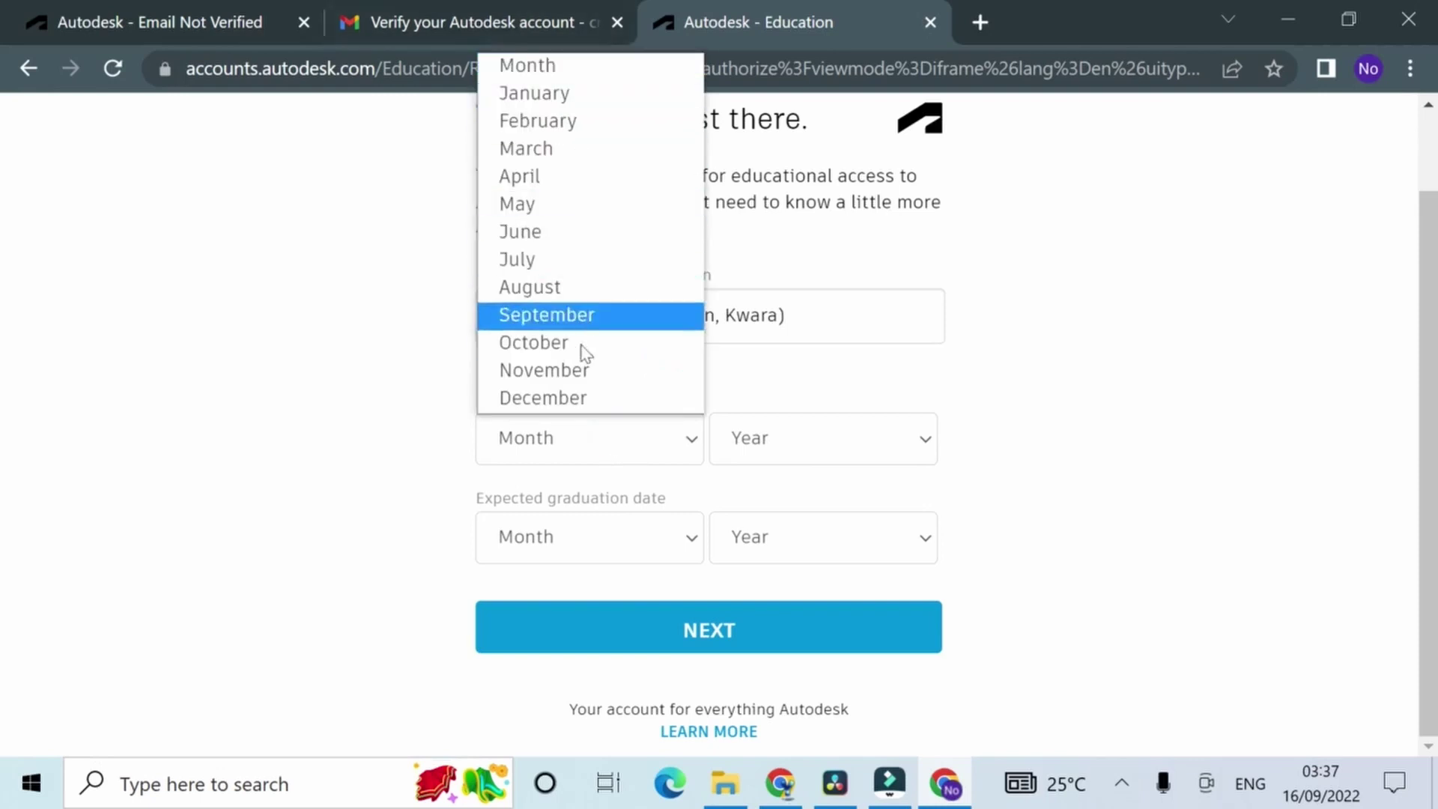
left_click(575, 371)
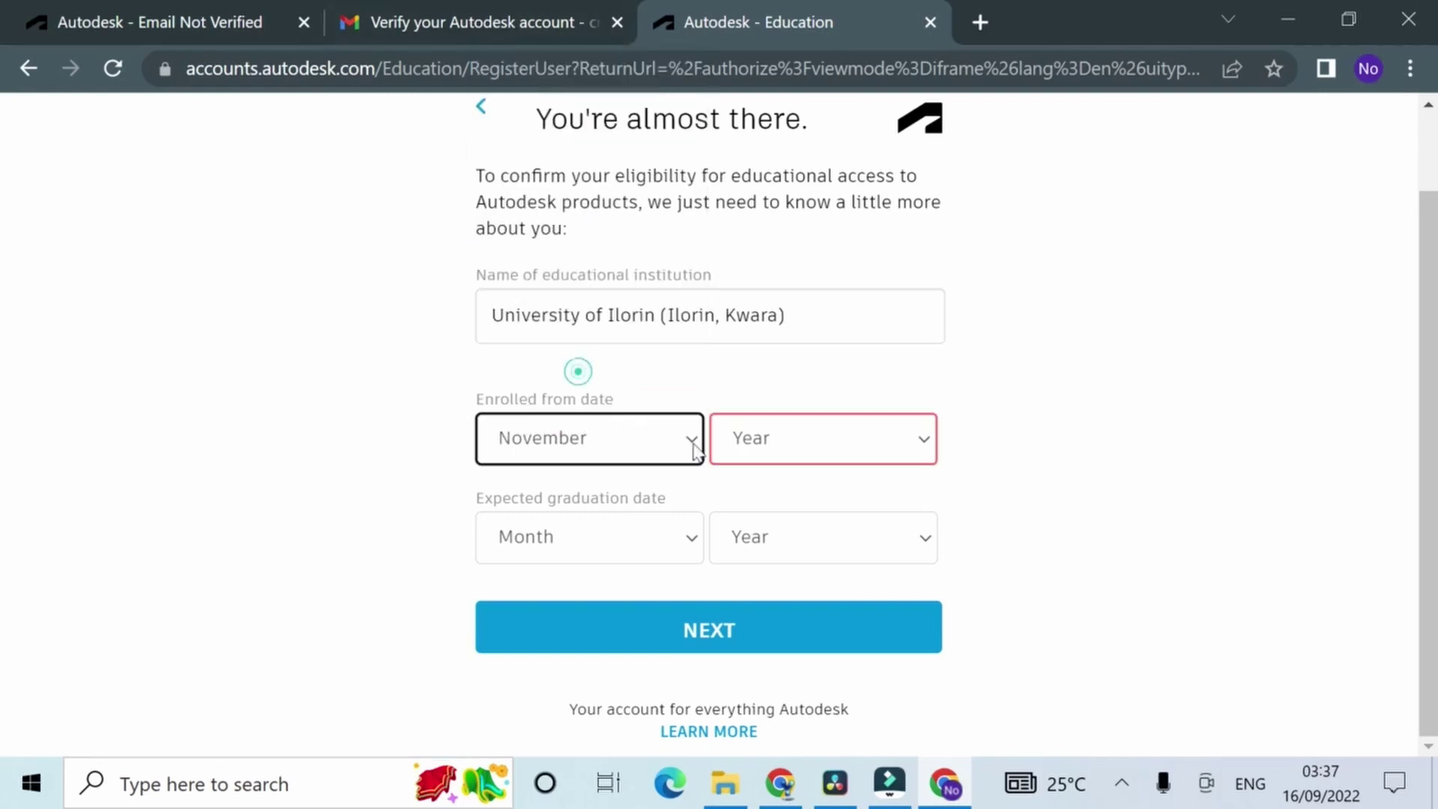
left_click(759, 449)
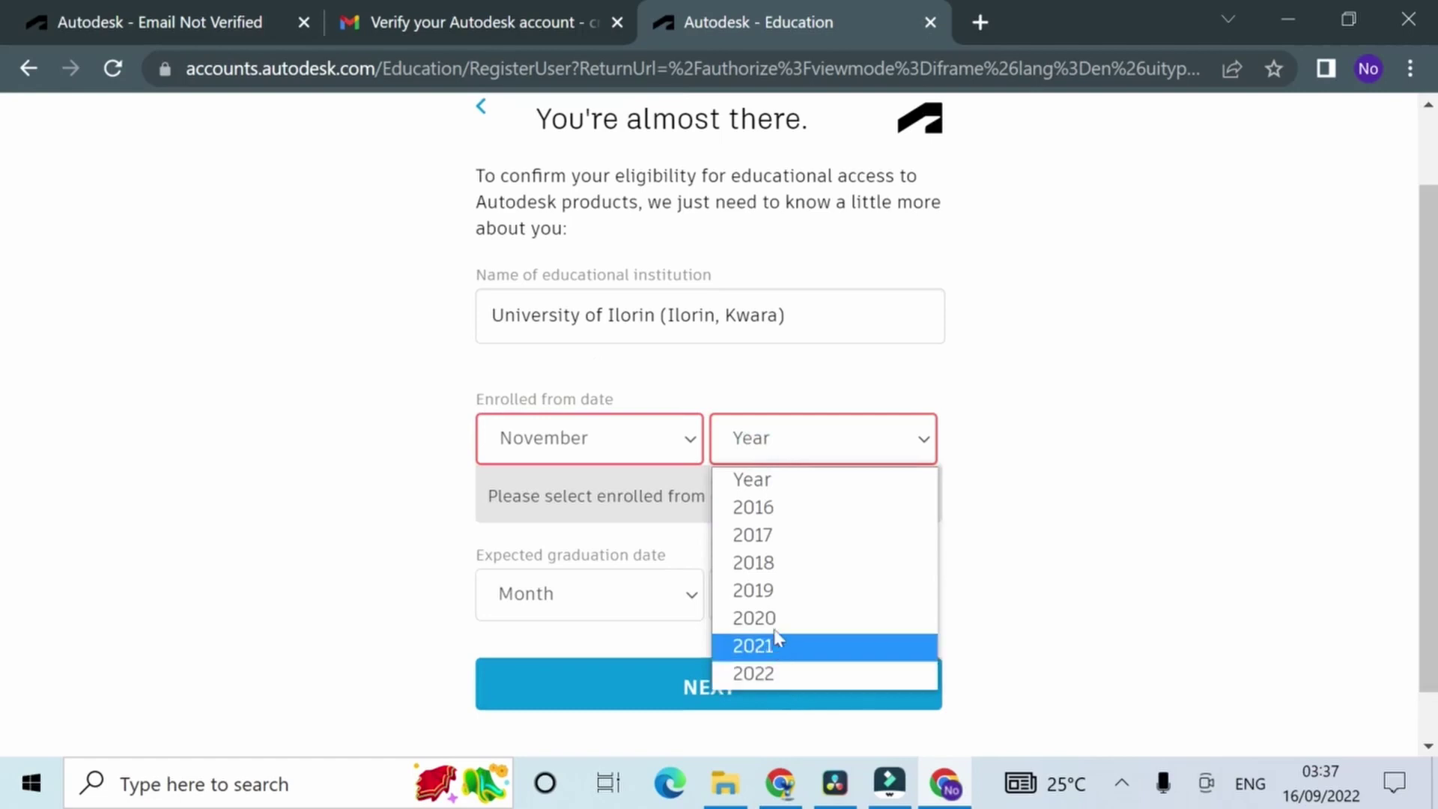
left_click(770, 589)
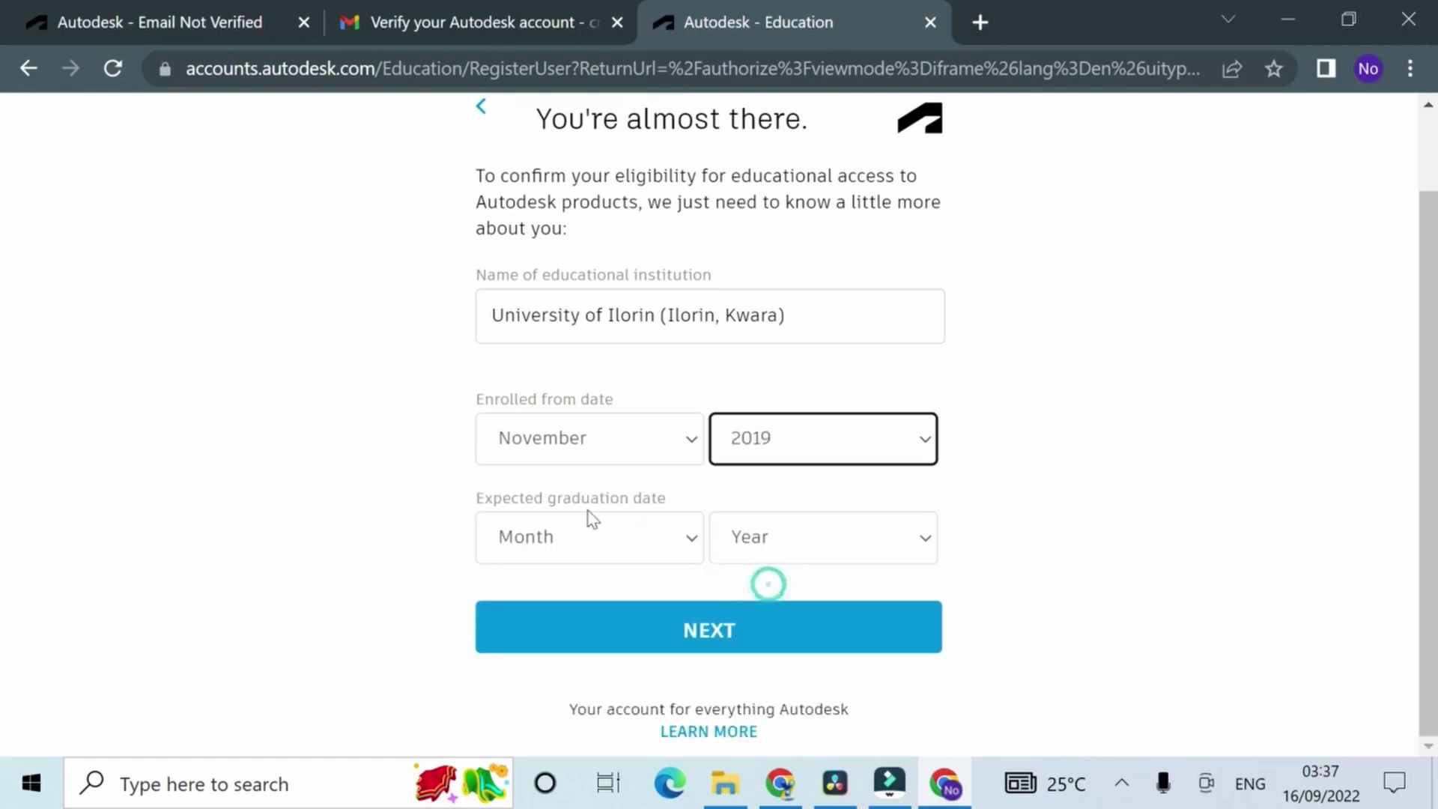
left_click(628, 540)
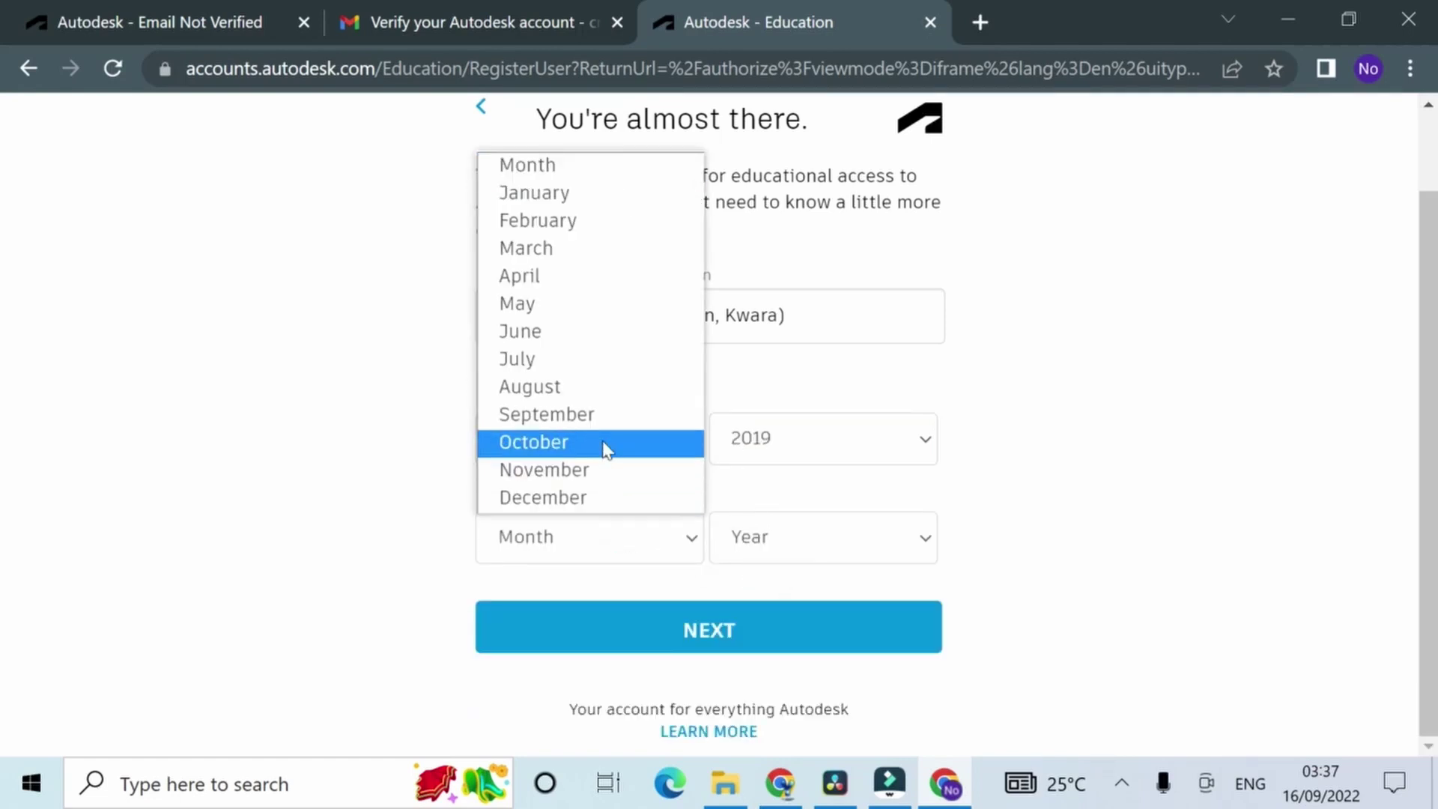
left_click(605, 448)
left_click(815, 559)
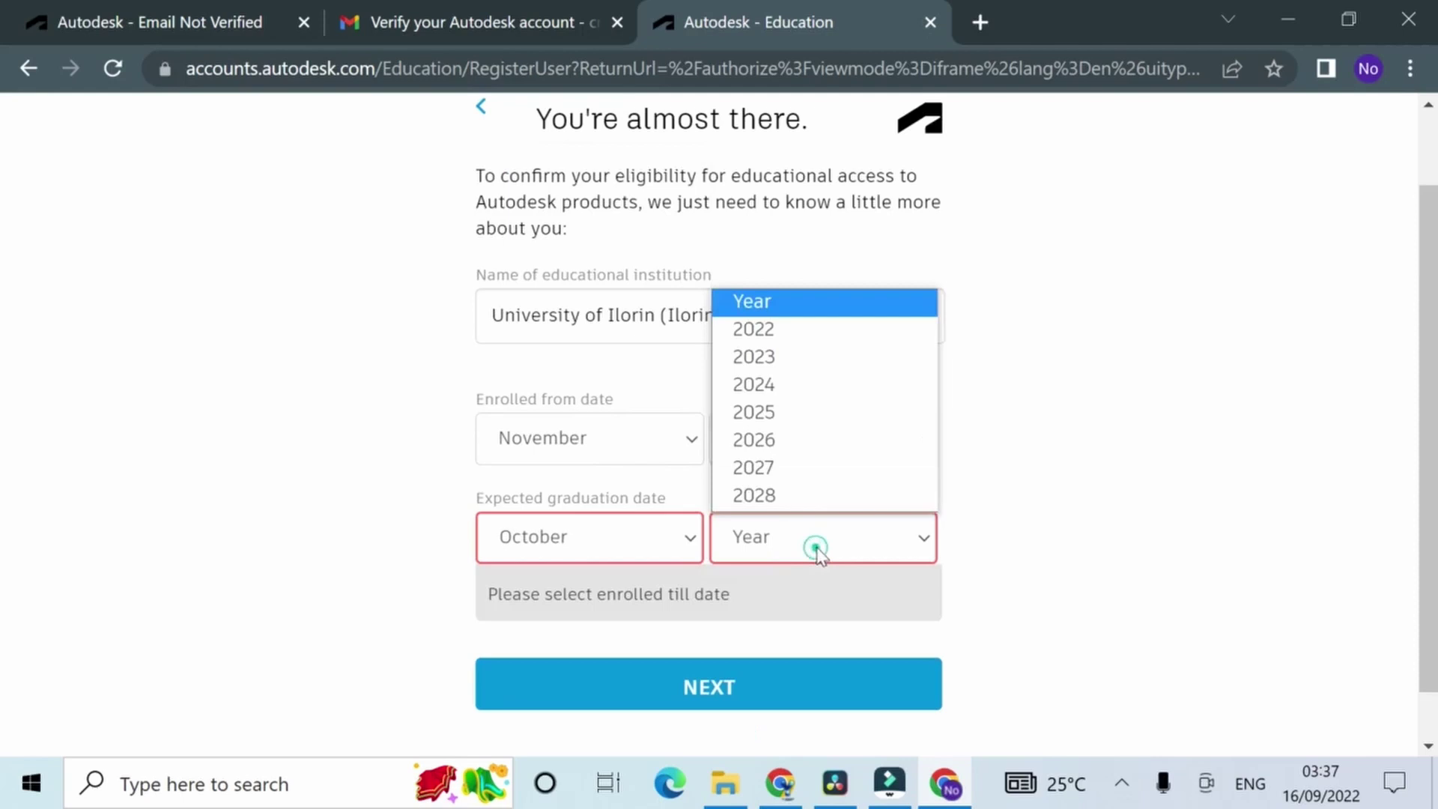
left_click(766, 385)
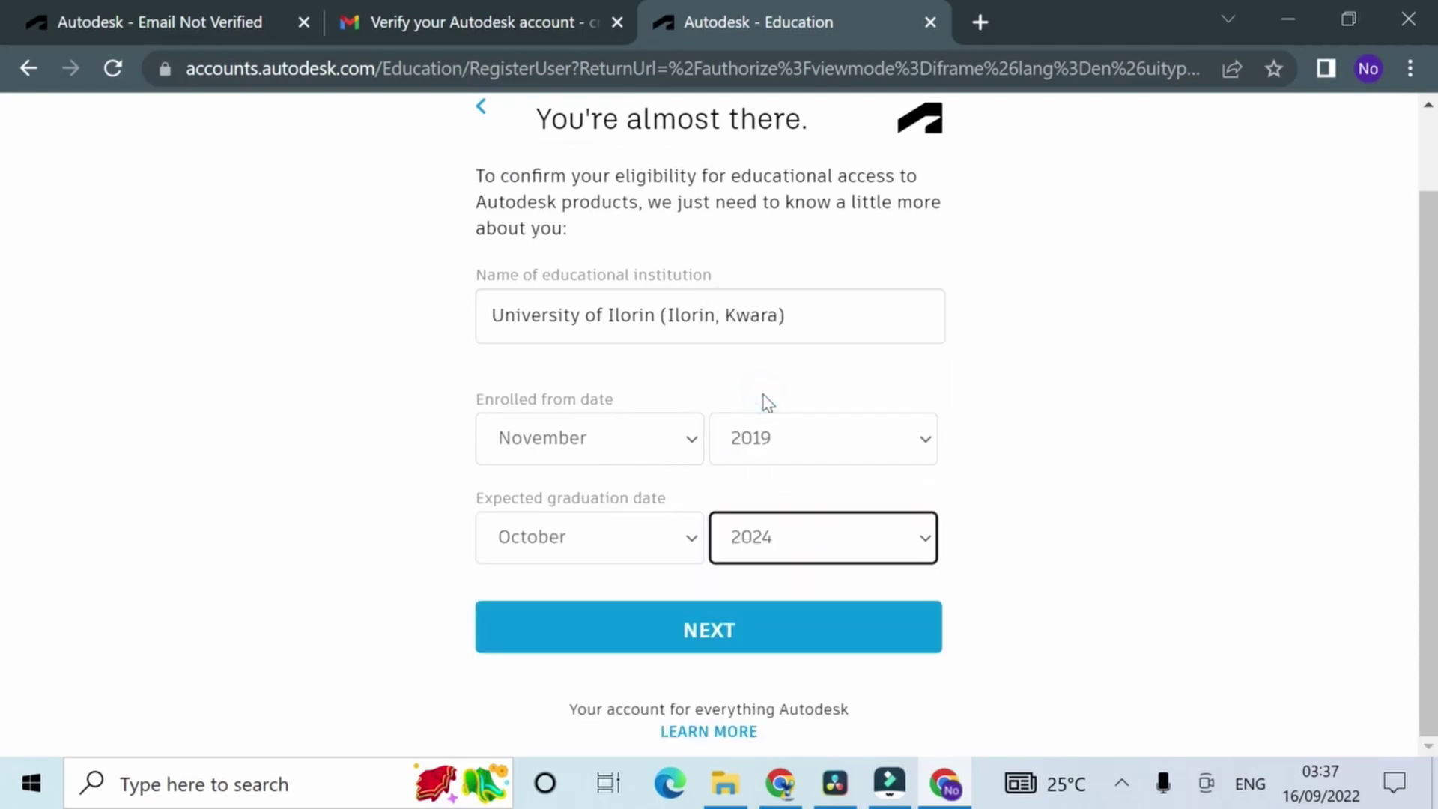
key("Down")
key("Return")
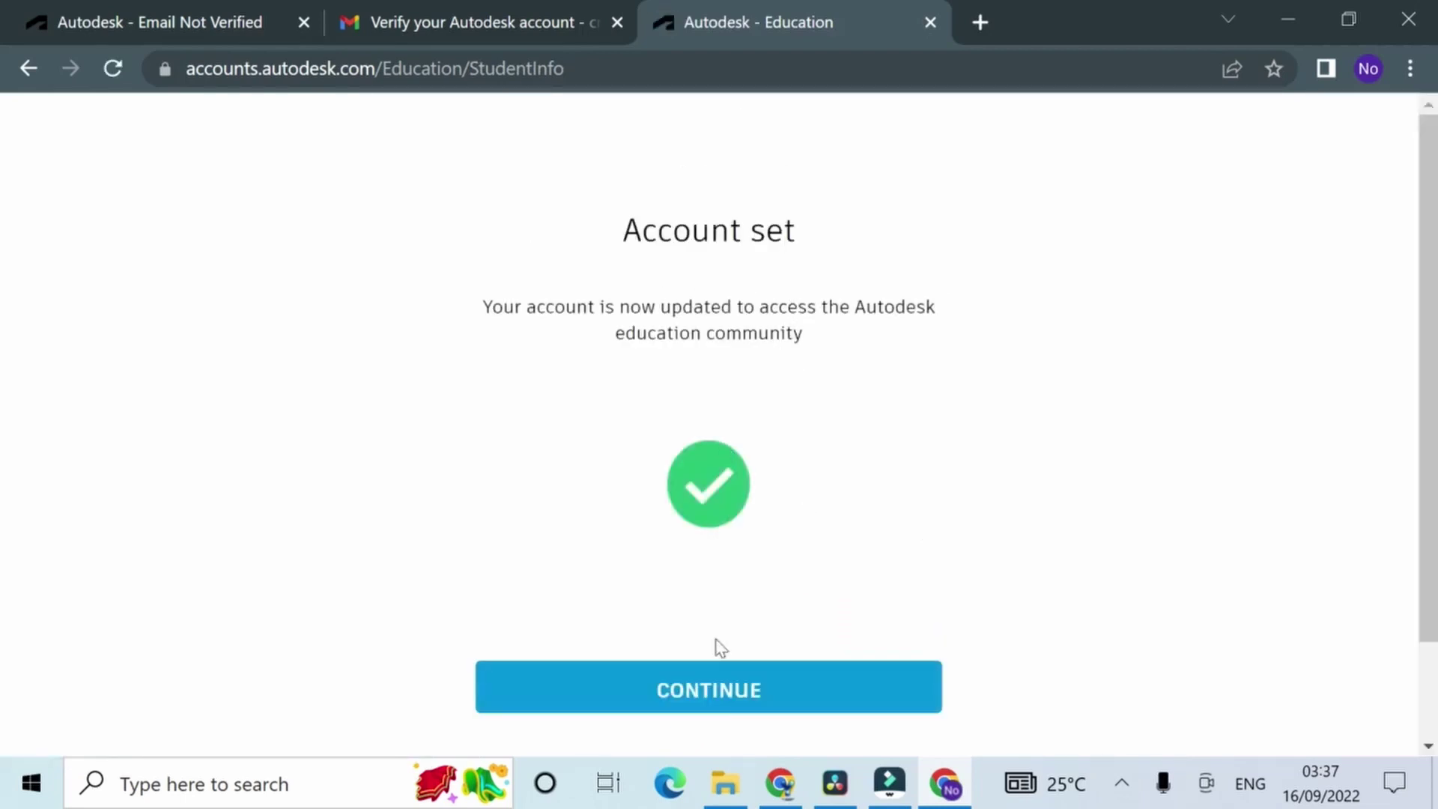
Step: Continue past Account set and start the prefilled eligibility form (Nigeria, University/Post-Secondary)
left_click(732, 689)
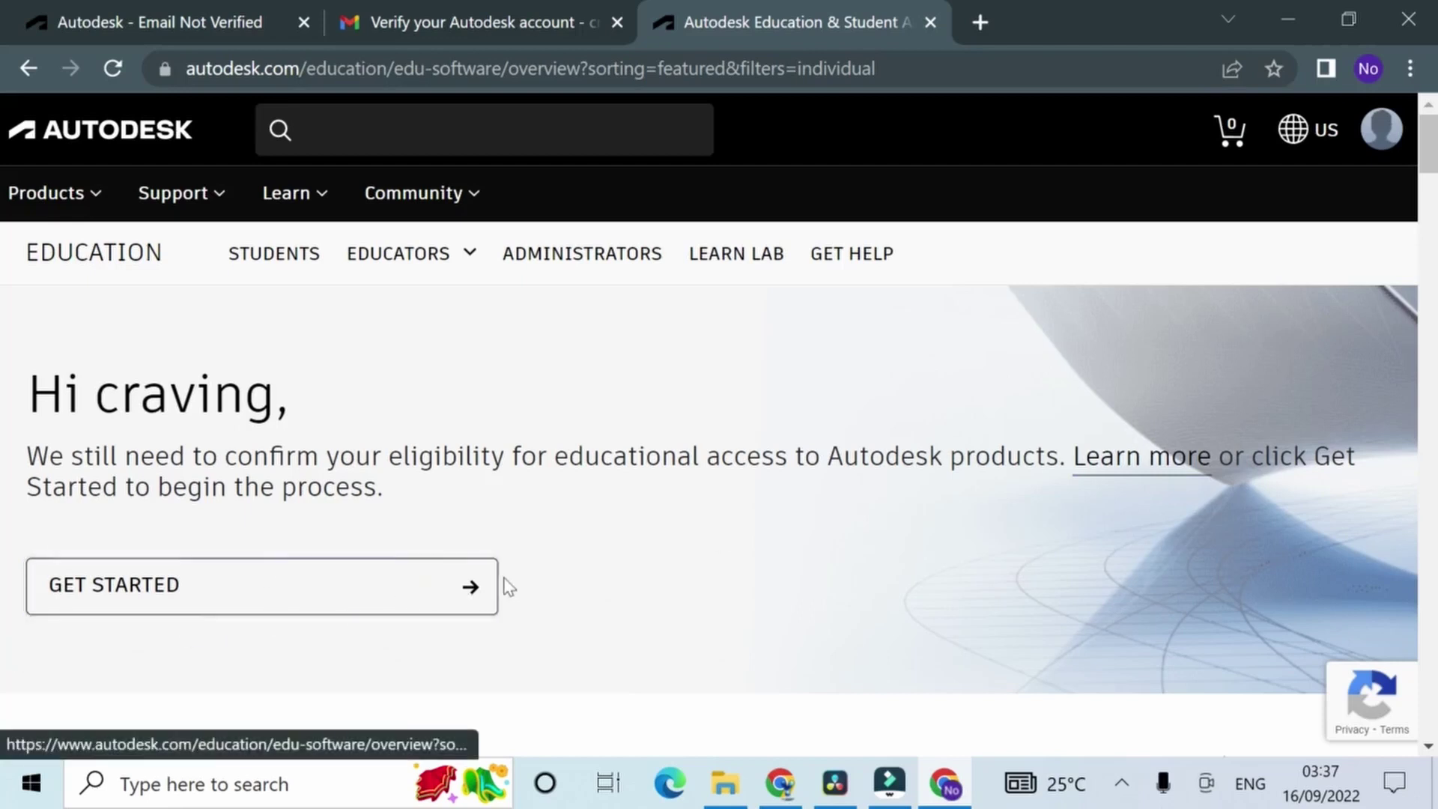
left_click(472, 589)
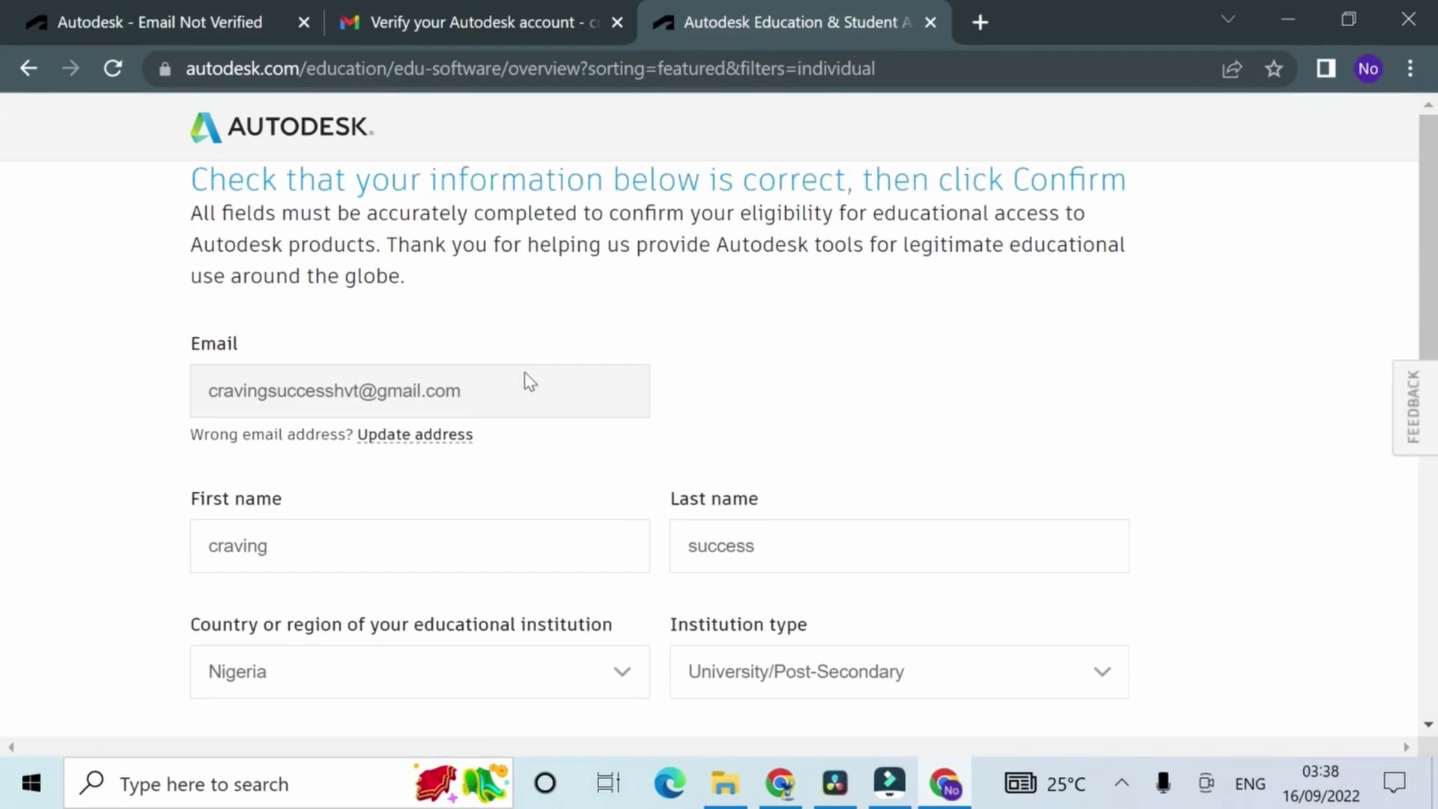
Step: Review the SheerID form's Nigeria, University/Post-Secondary and University of Ilorin details, then confirm
scroll(566, 515, "down", 3)
scroll(568, 517, "down", 2)
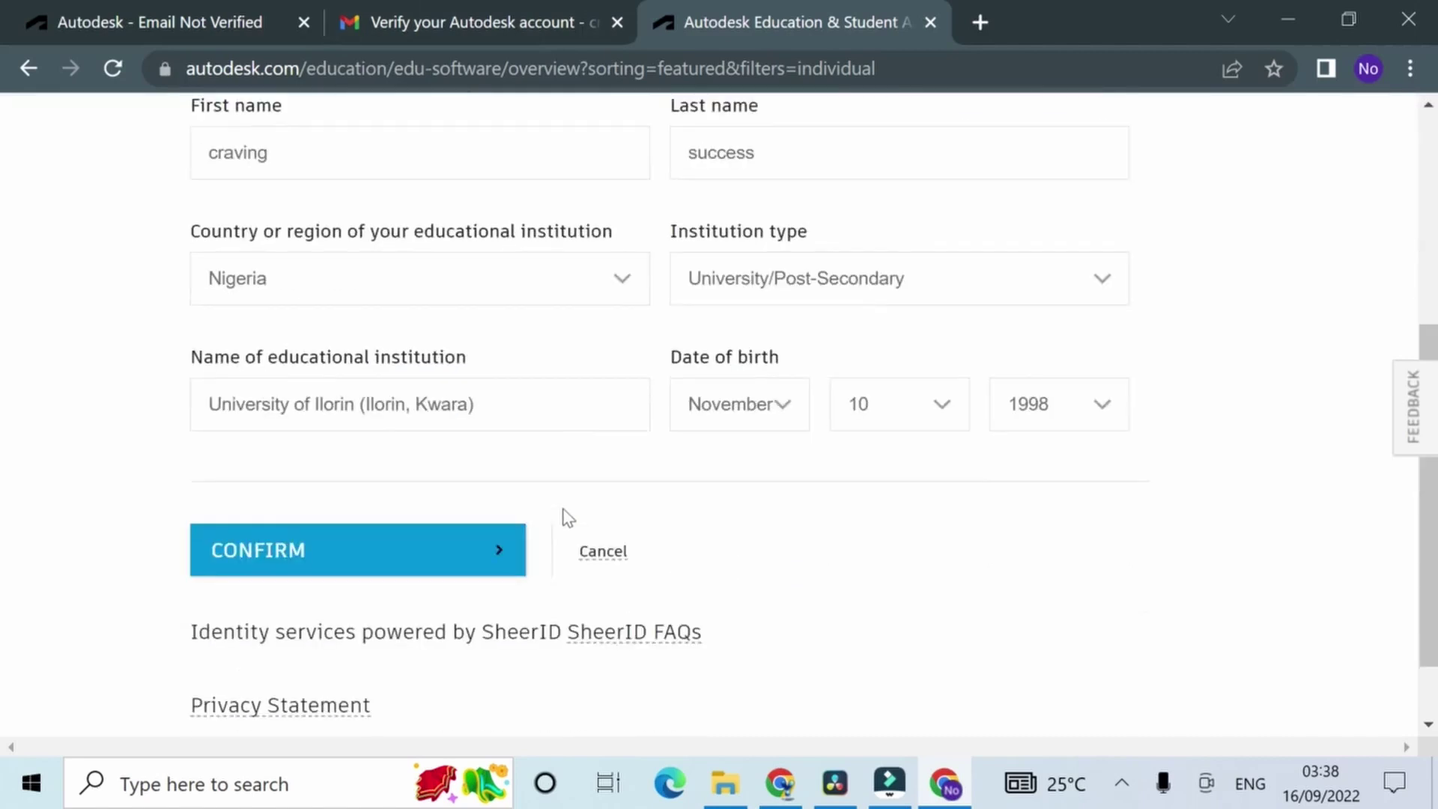
scroll(431, 539, "down", 1)
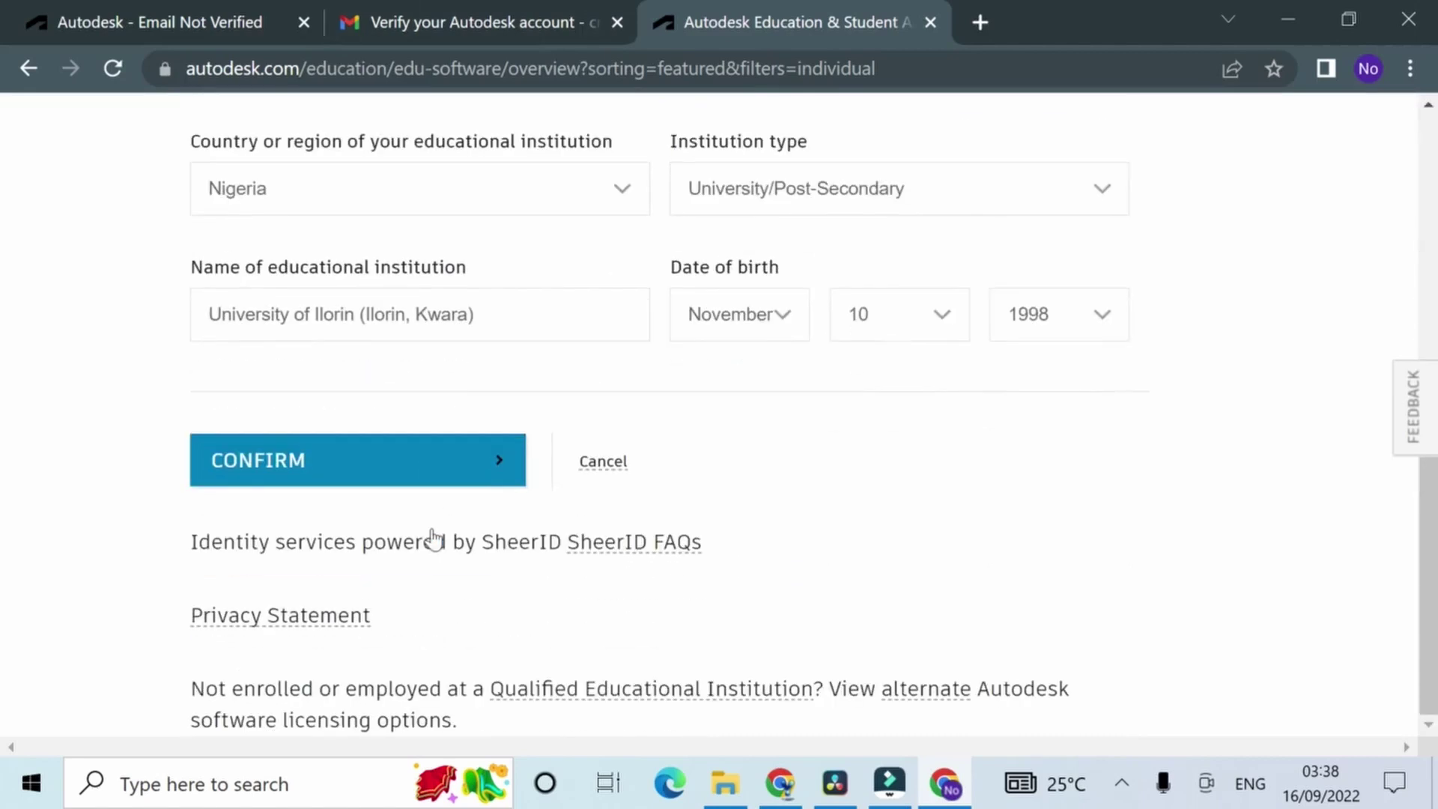
scroll(896, 289, "up", 5)
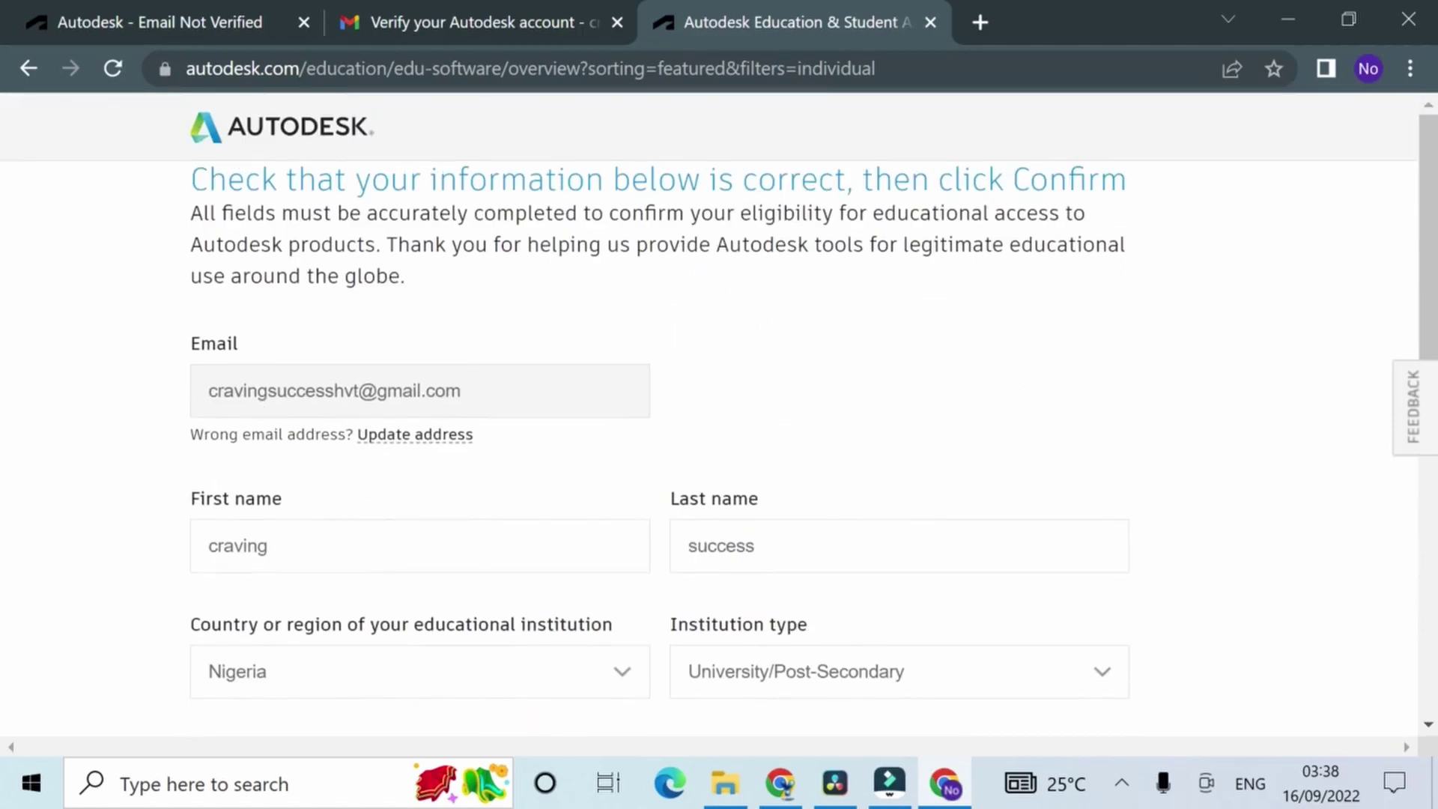
scroll(719, 405, "down", 5)
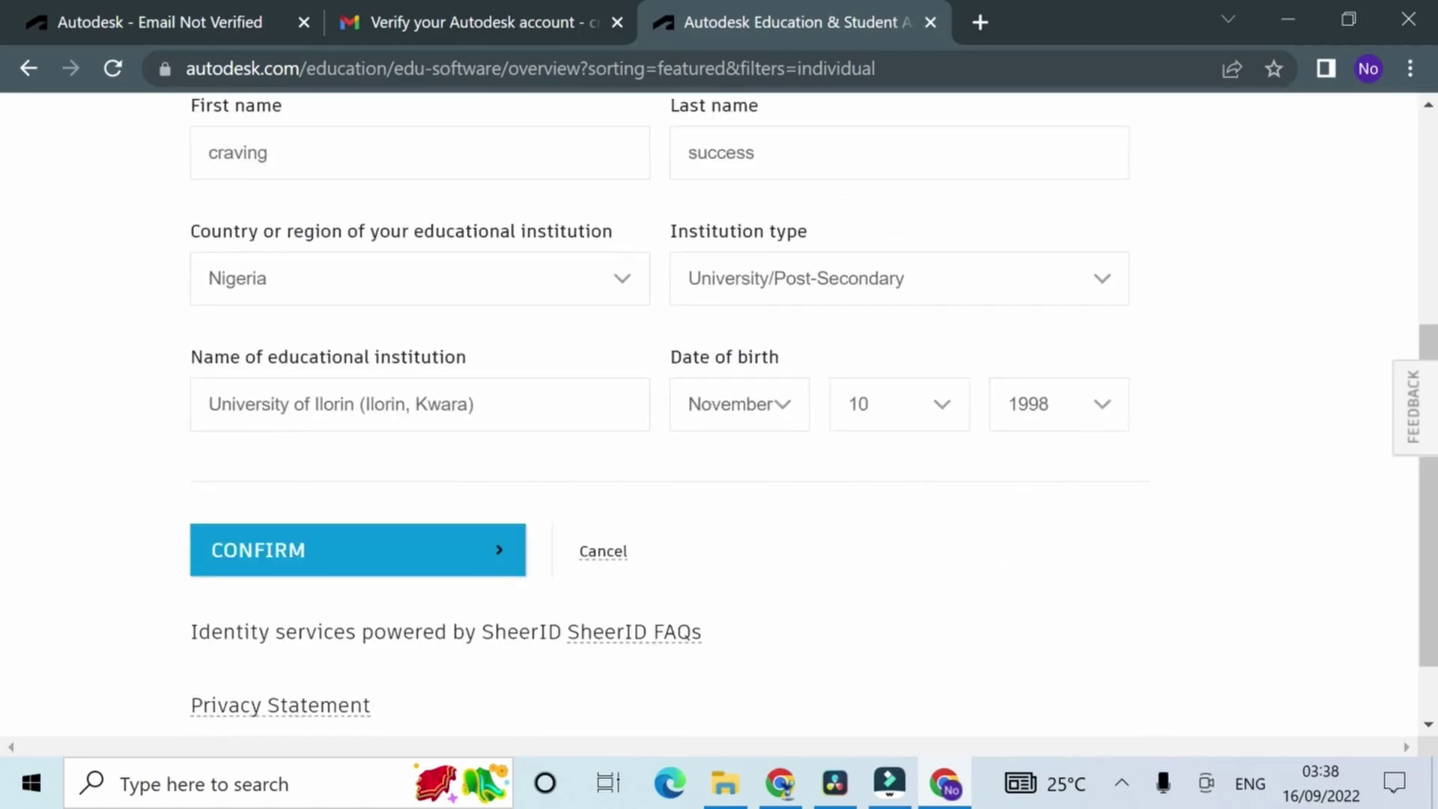
scroll(719, 404, "down", 1)
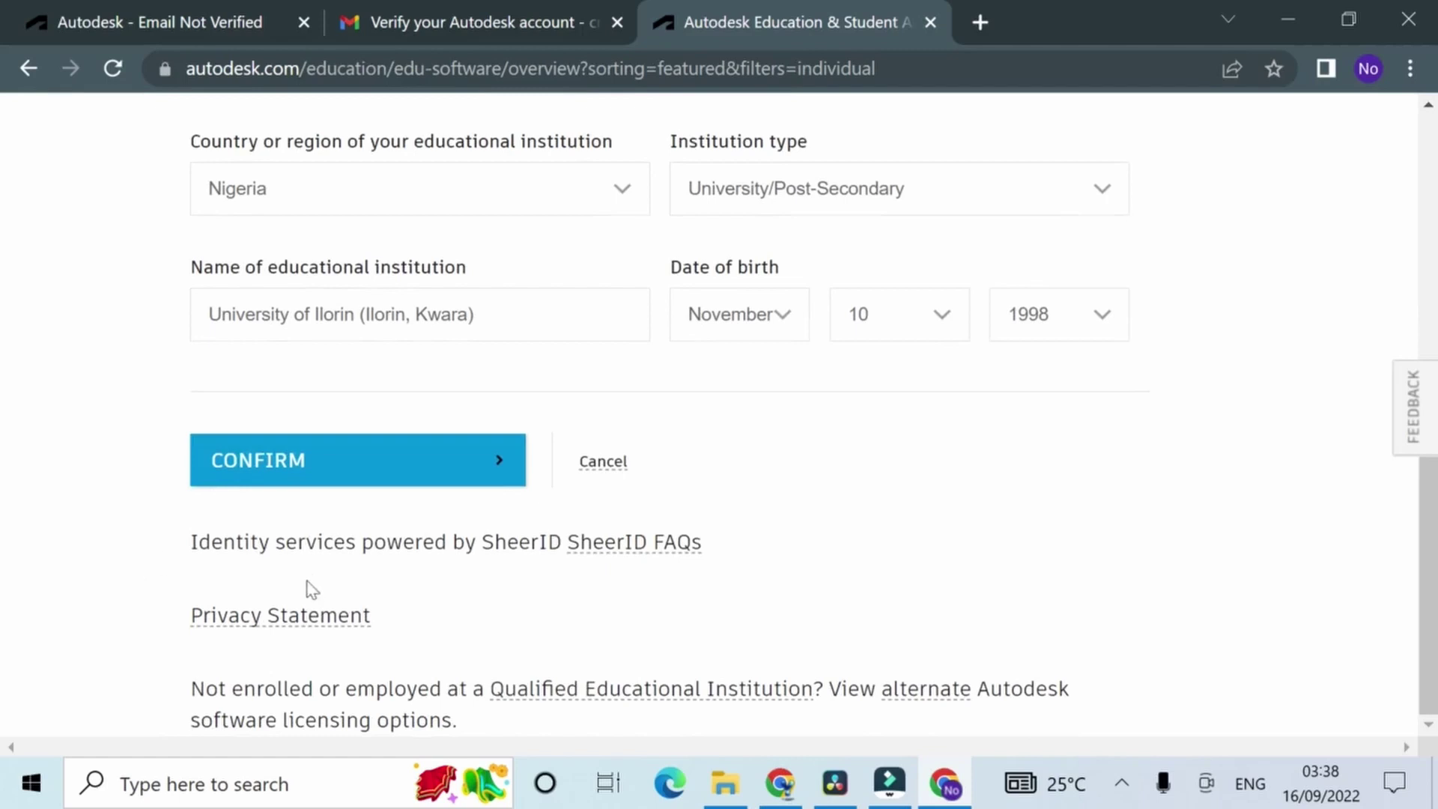
left_click(445, 477)
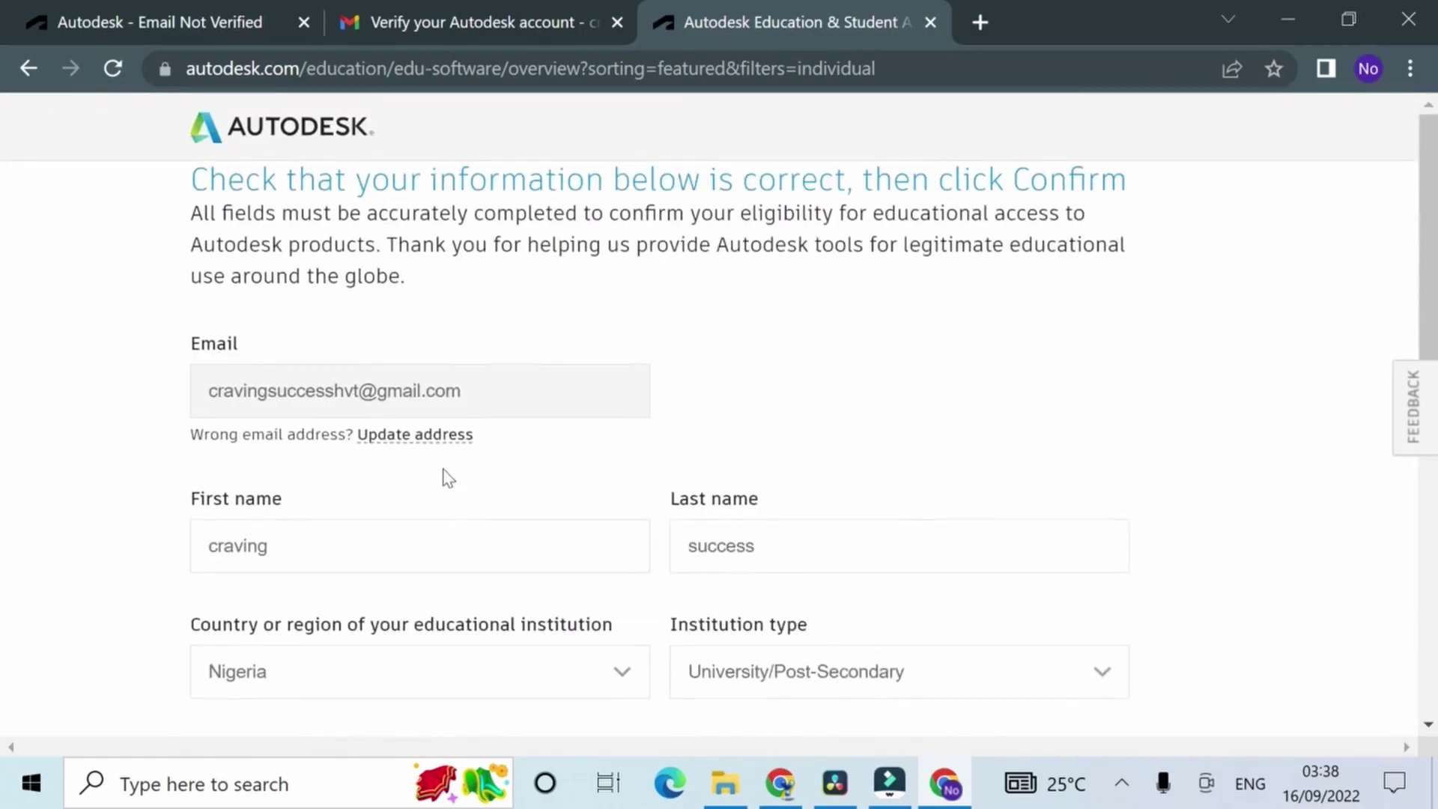
scroll(448, 479, "down", 5)
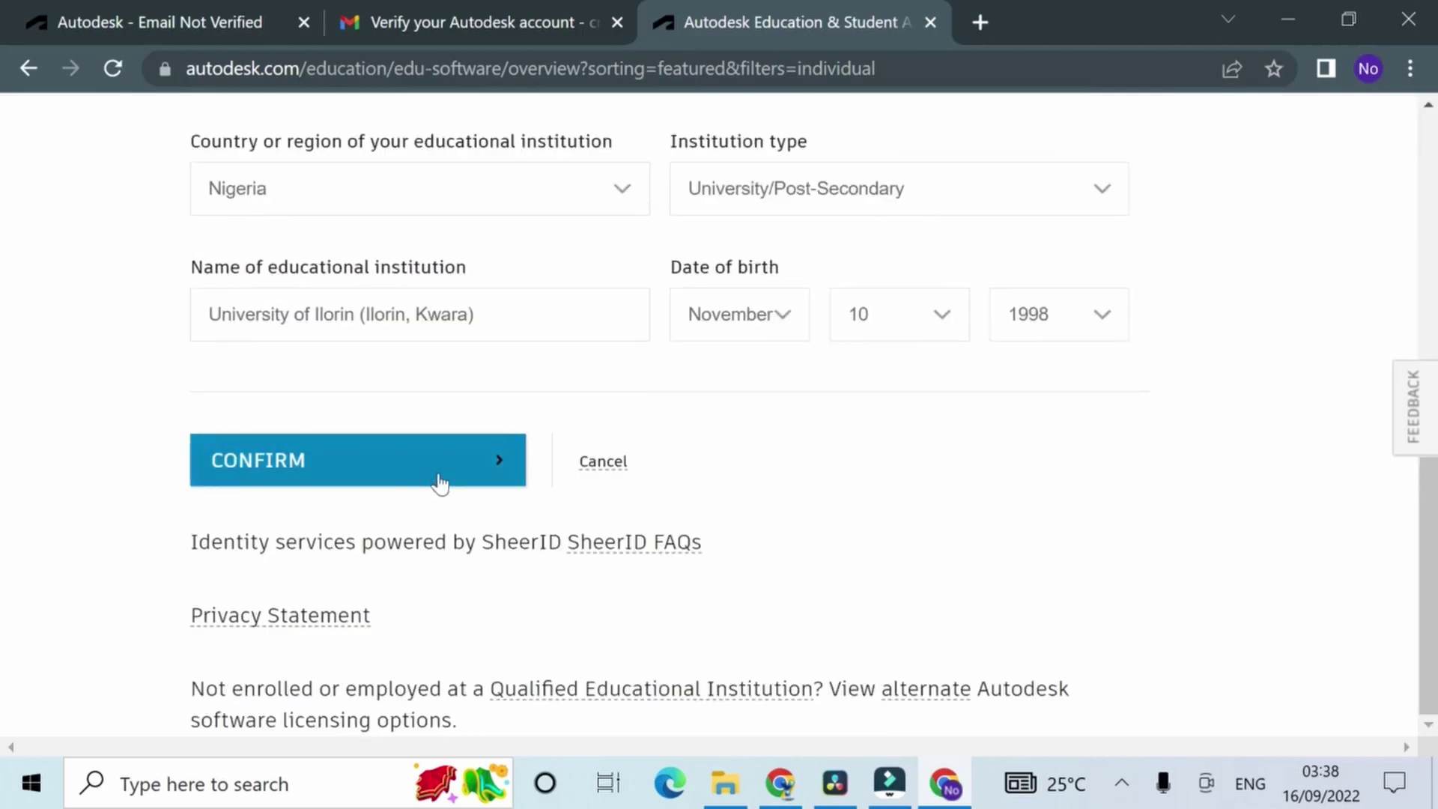
left_click(441, 478)
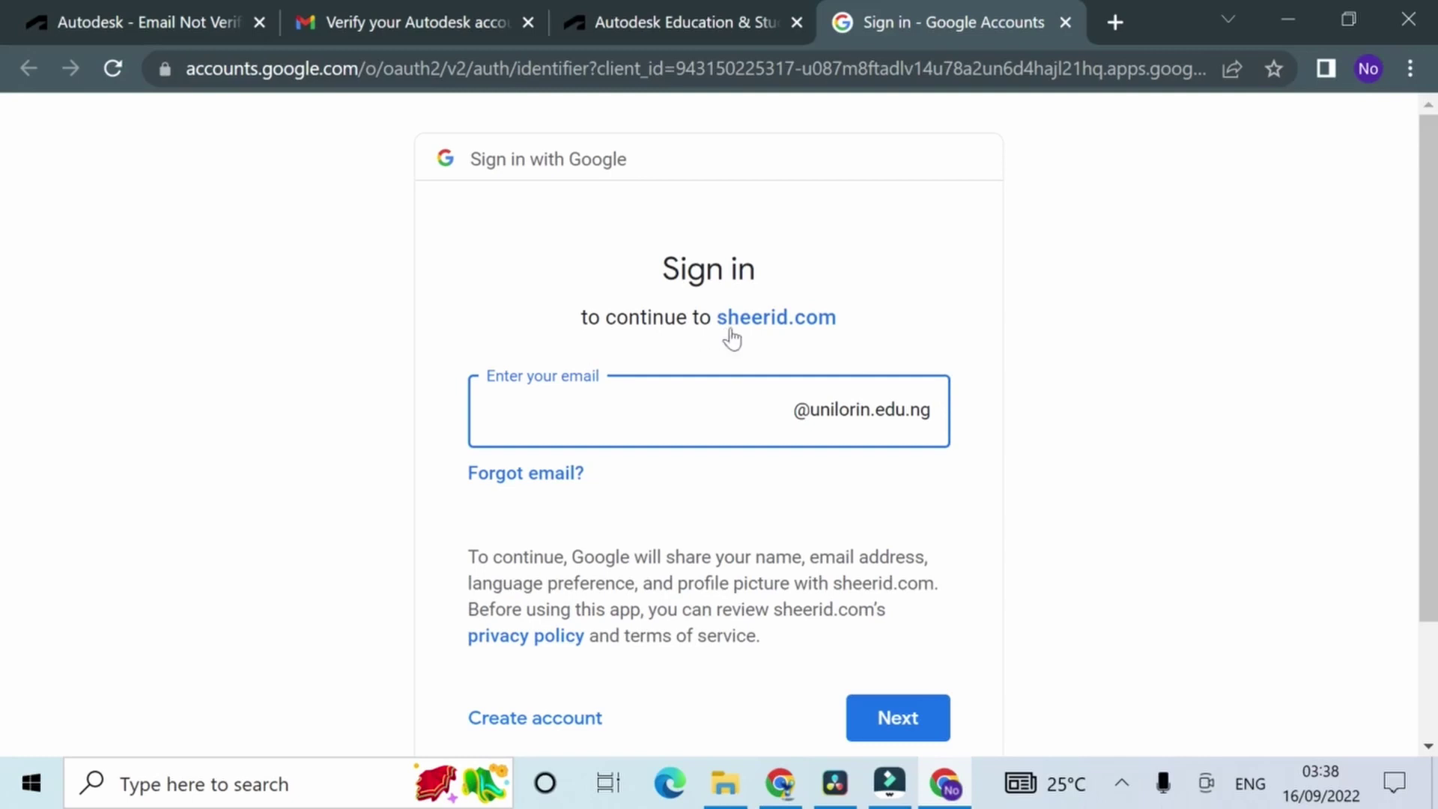
Step: Complete the school Google sign-in for sheerid.com until You're Confirmed! appears
scroll(752, 613, "down", 2)
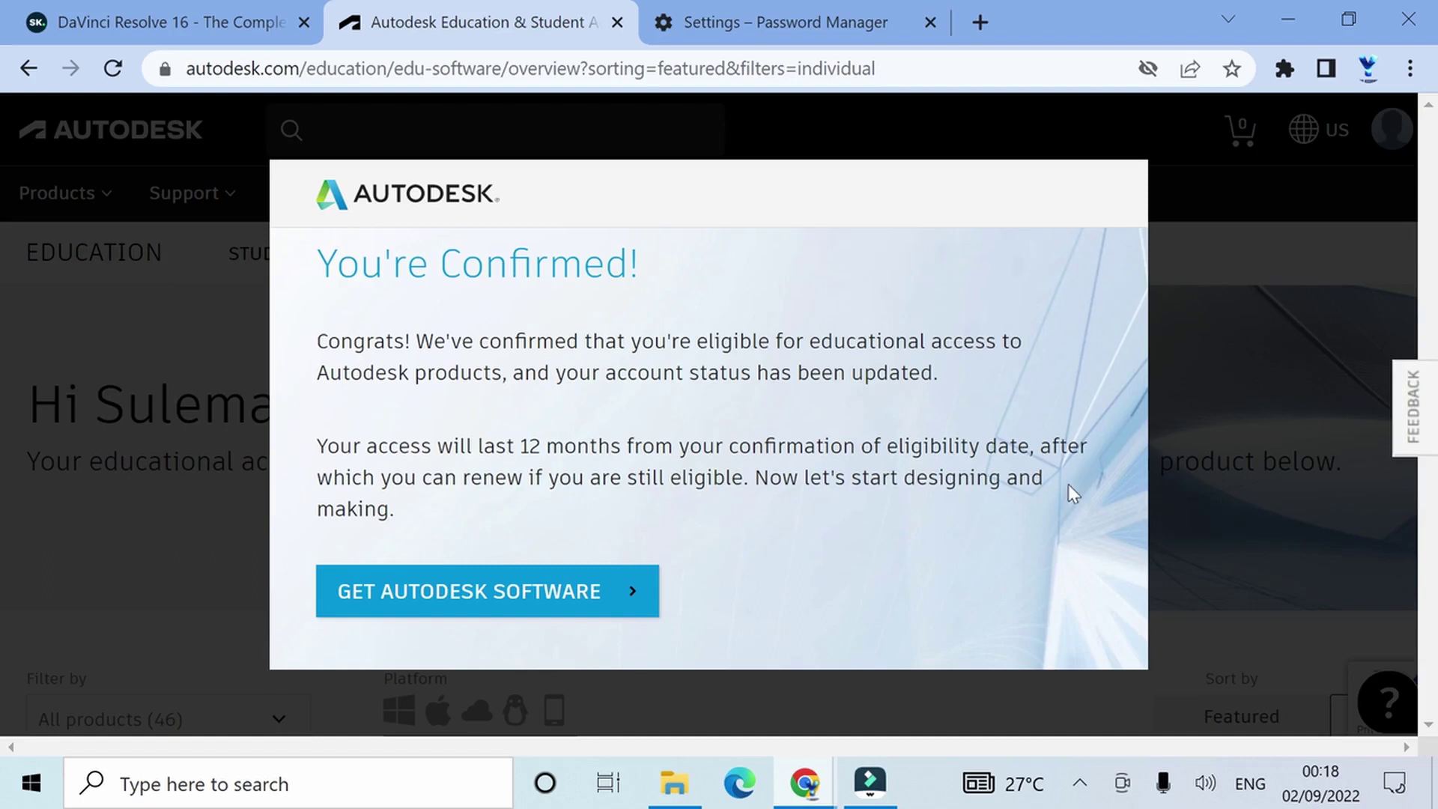
Step: Dismiss the confirmation and scroll the education software catalogue until the Maya card shows
left_click(553, 597)
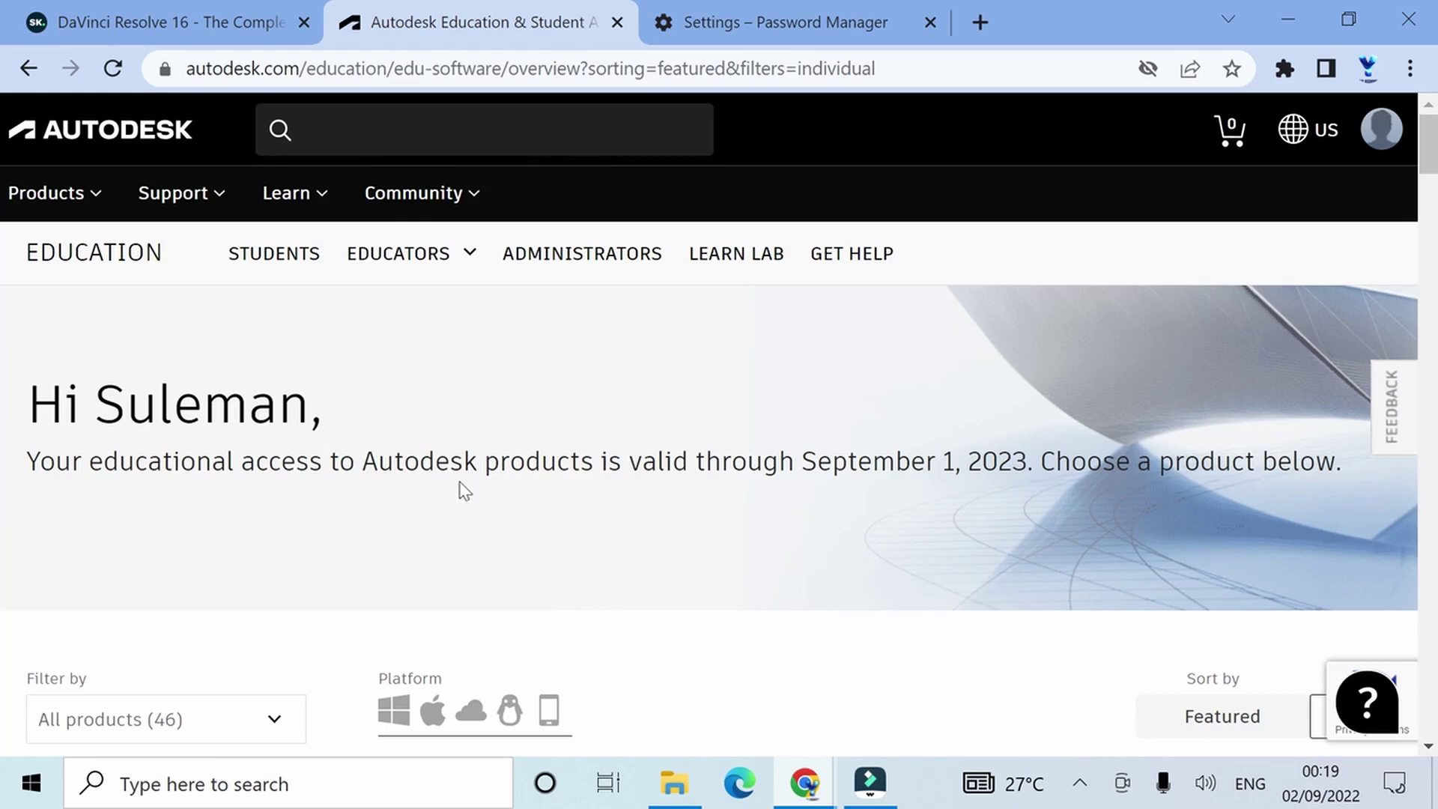
scroll(447, 363, "down", 2)
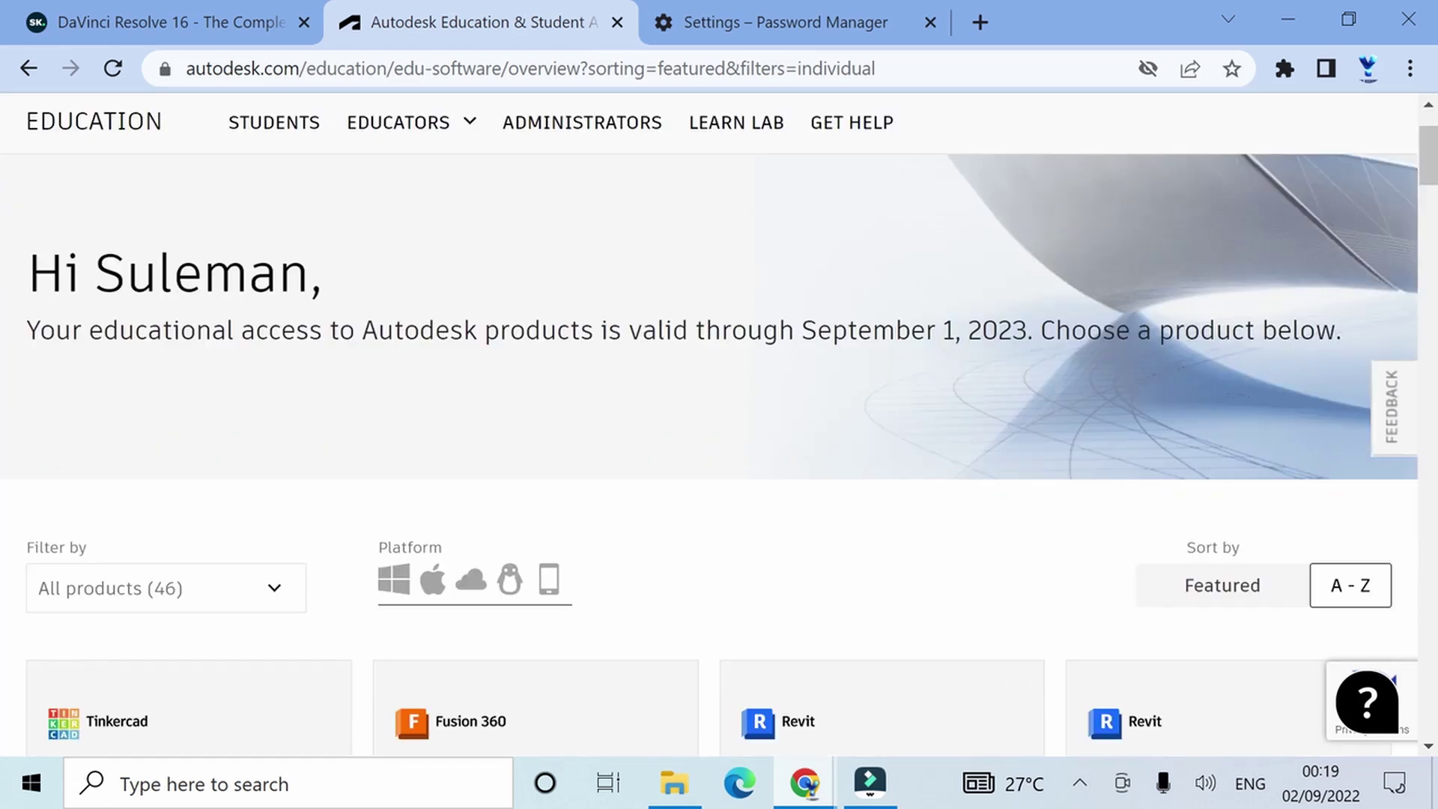
scroll(199, 434, "down", 9)
scroll(199, 432, "down", 20)
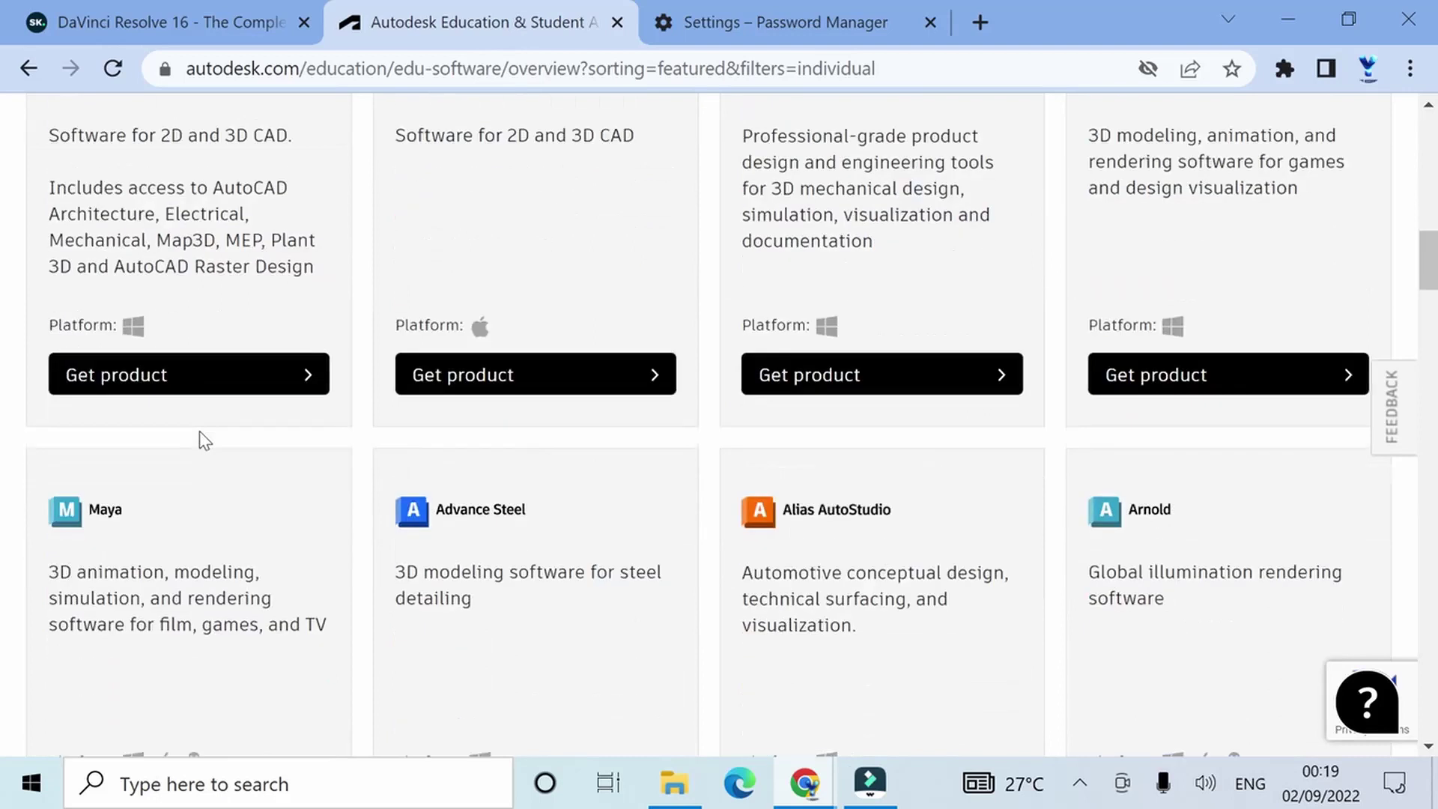
scroll(206, 440, "down", 2)
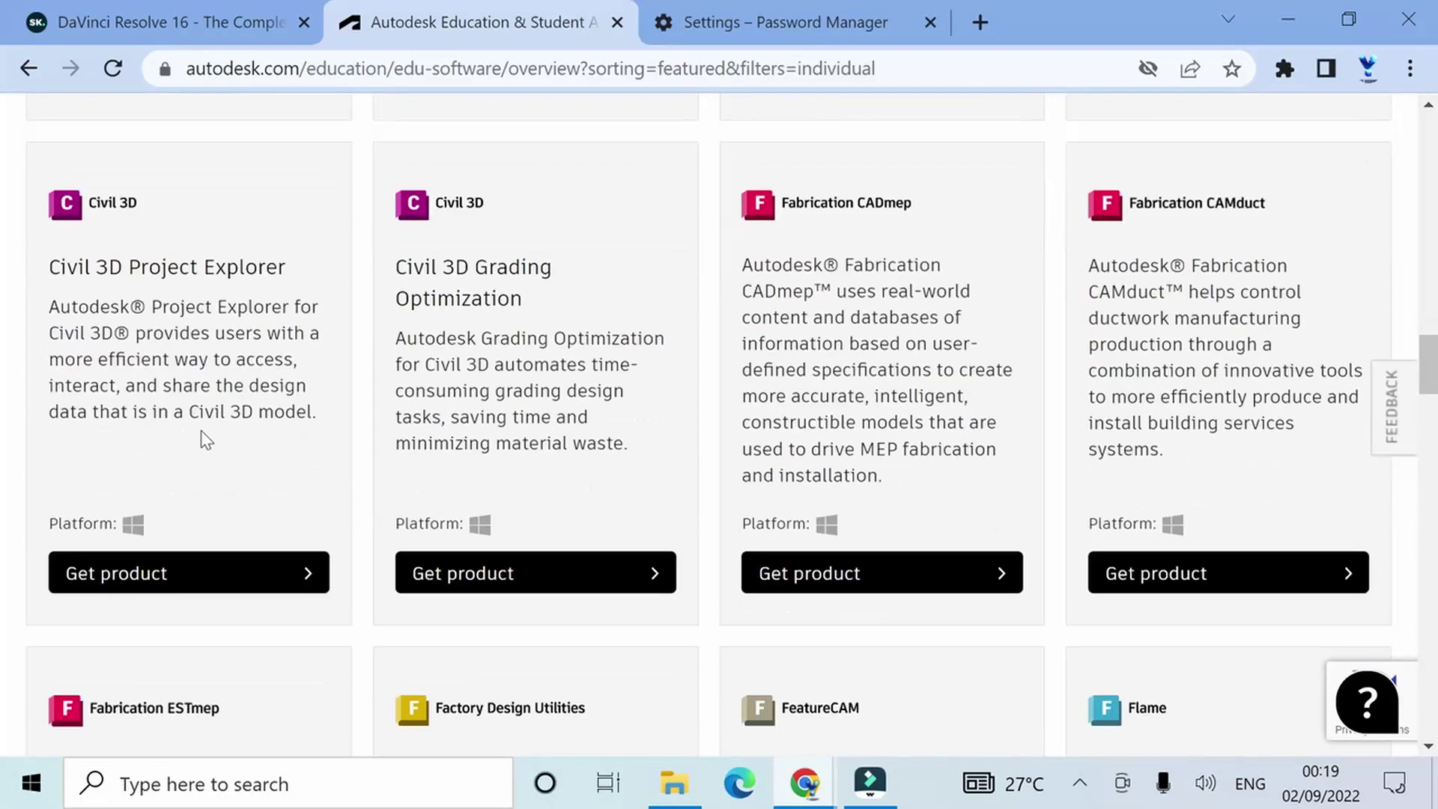
scroll(206, 440, "down", 9)
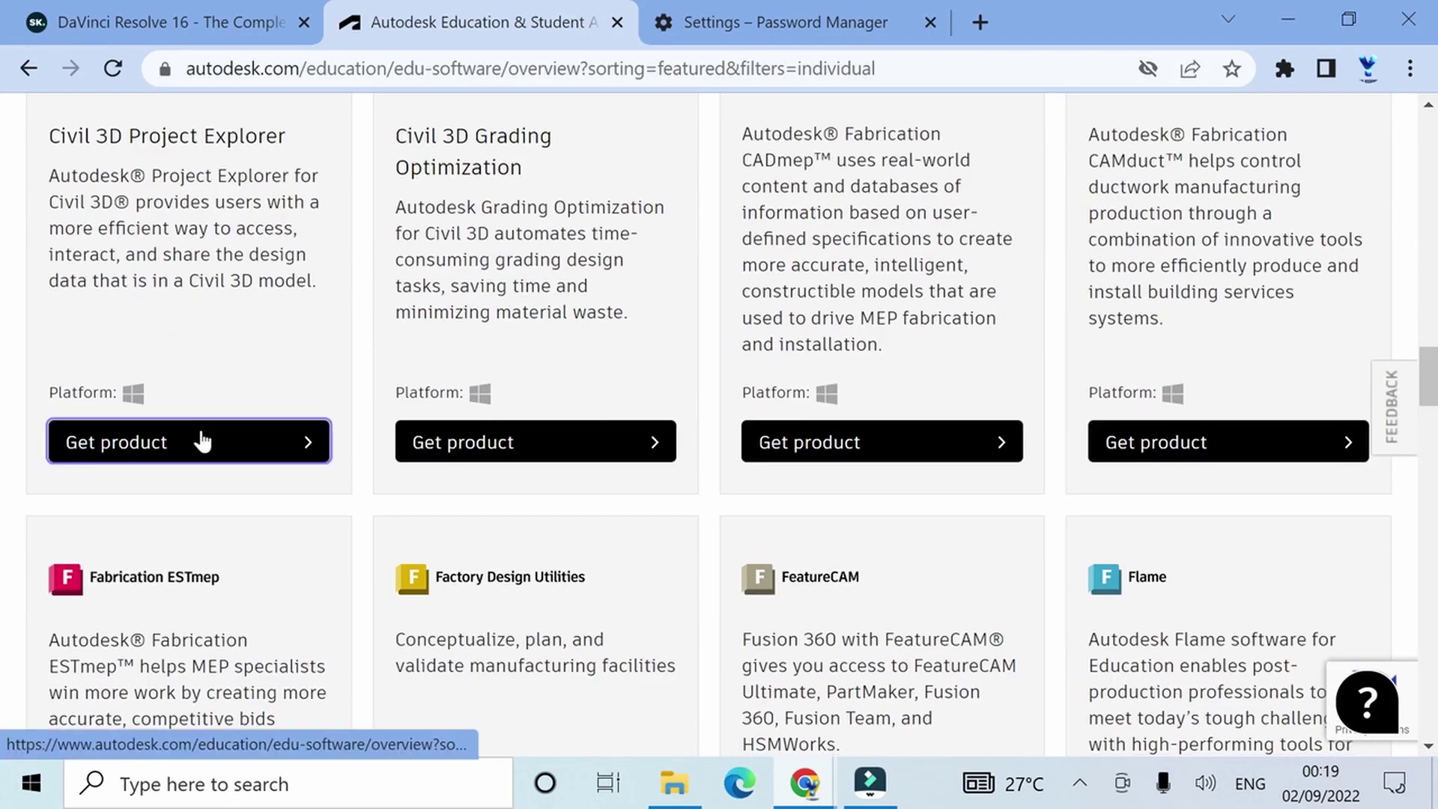
scroll(206, 440, "down", 8)
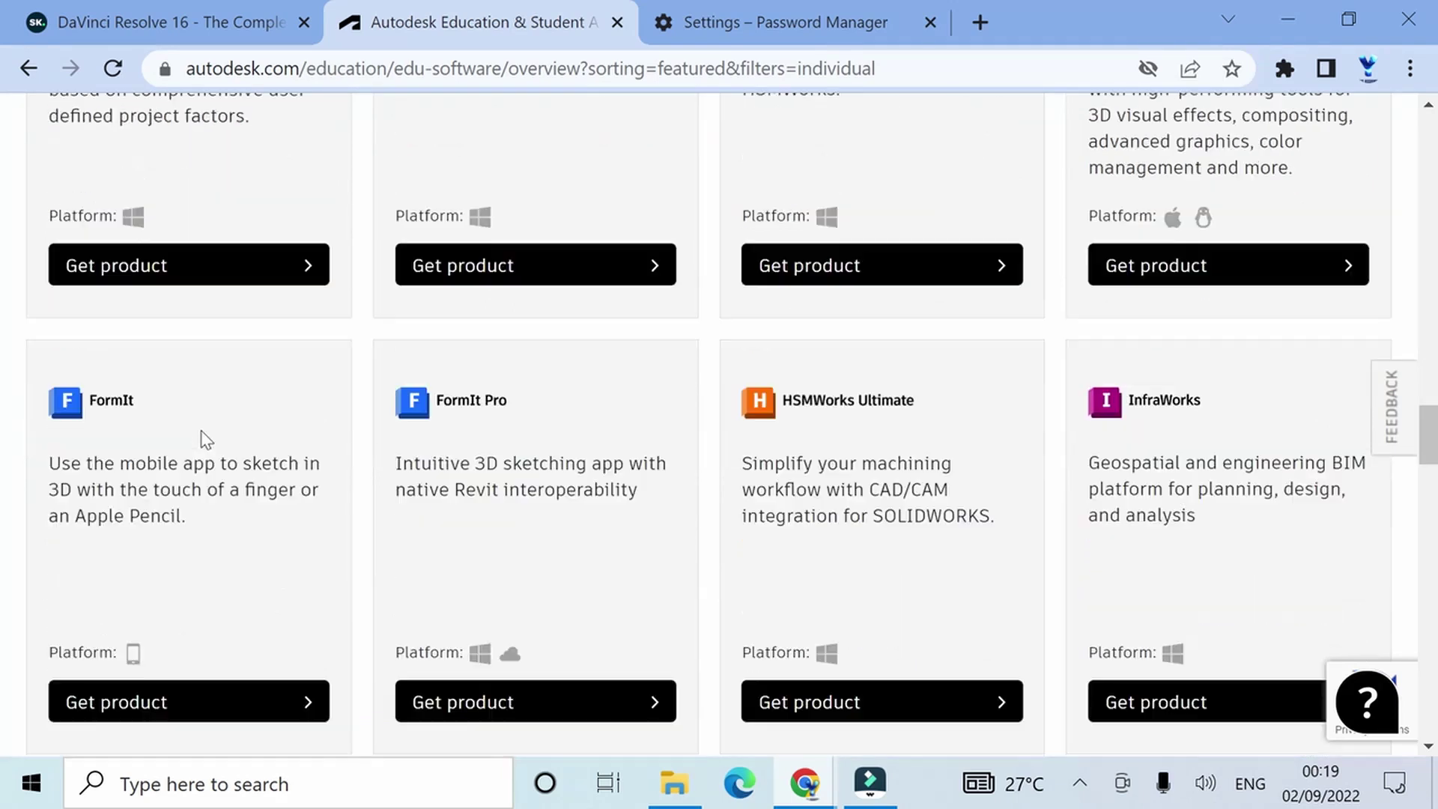
scroll(206, 440, "down", 7)
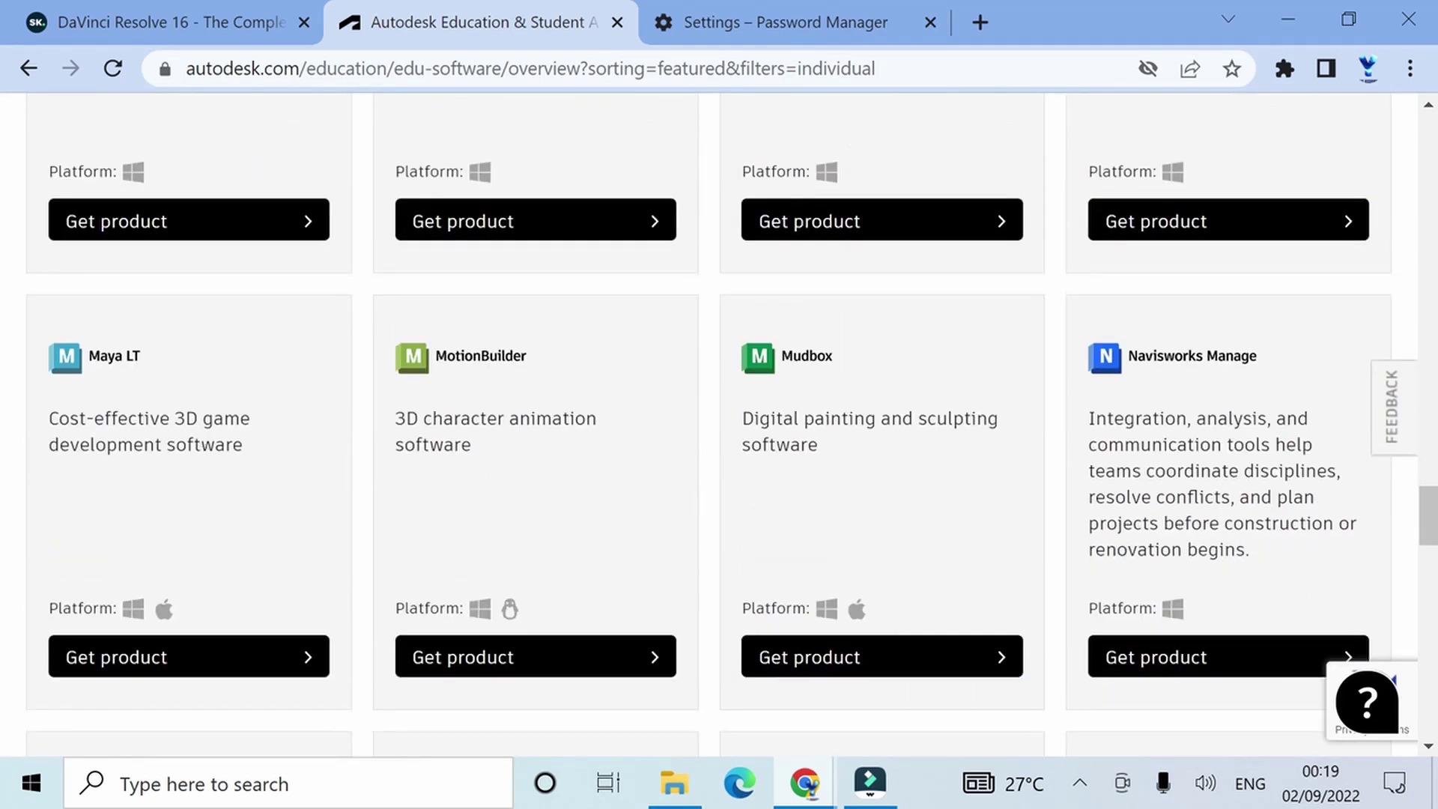
scroll(206, 440, "down", 4)
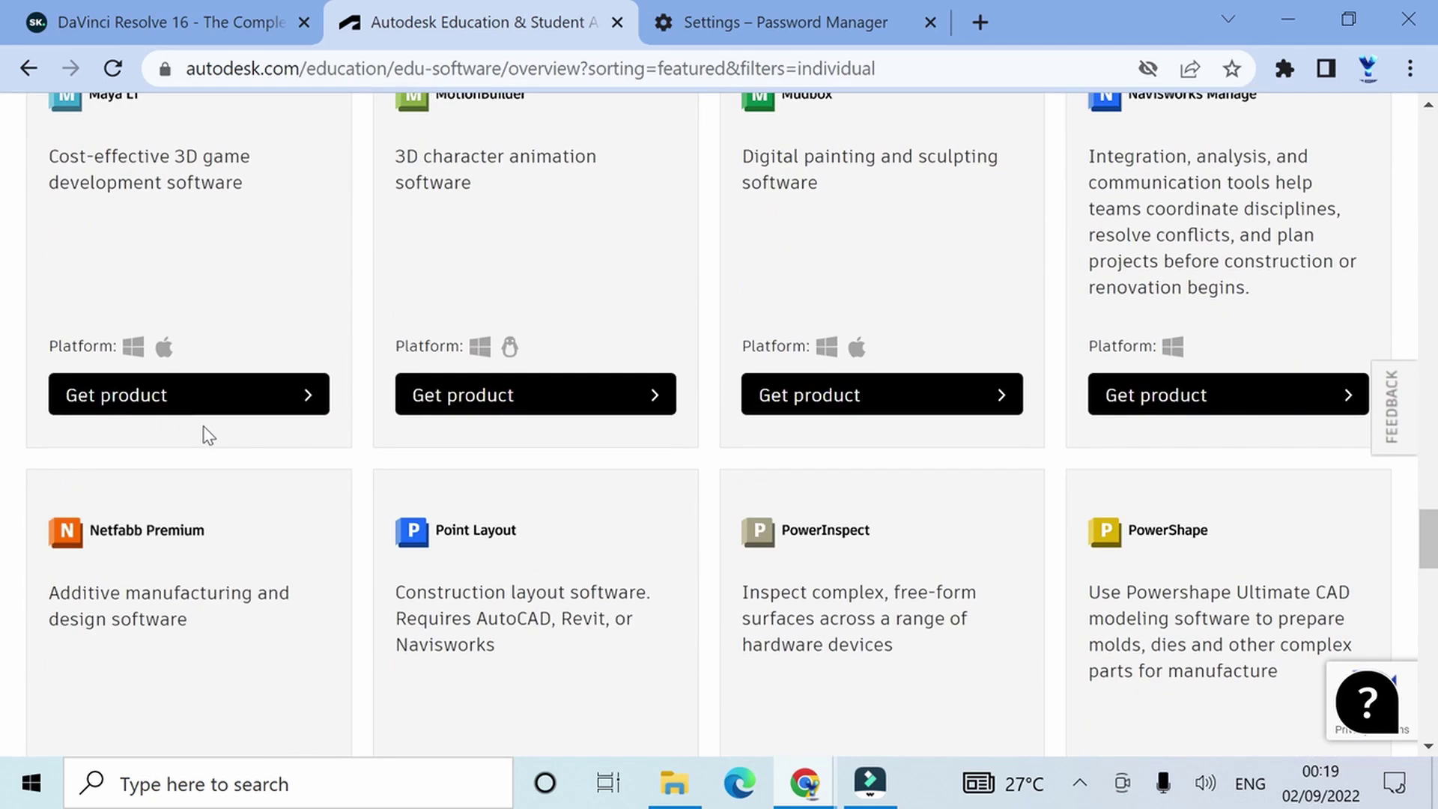
scroll(209, 436, "down", 7)
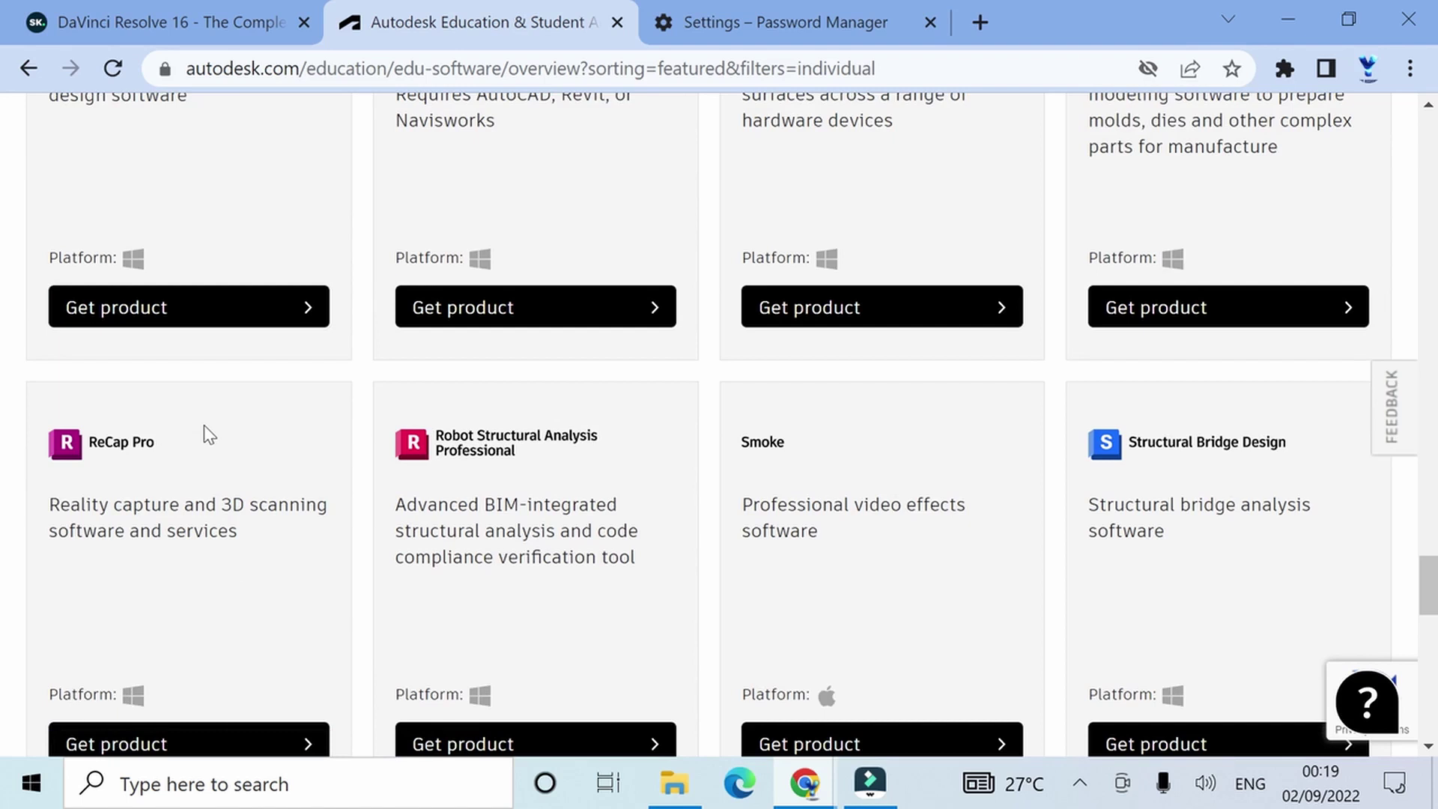
scroll(206, 432, "down", 2)
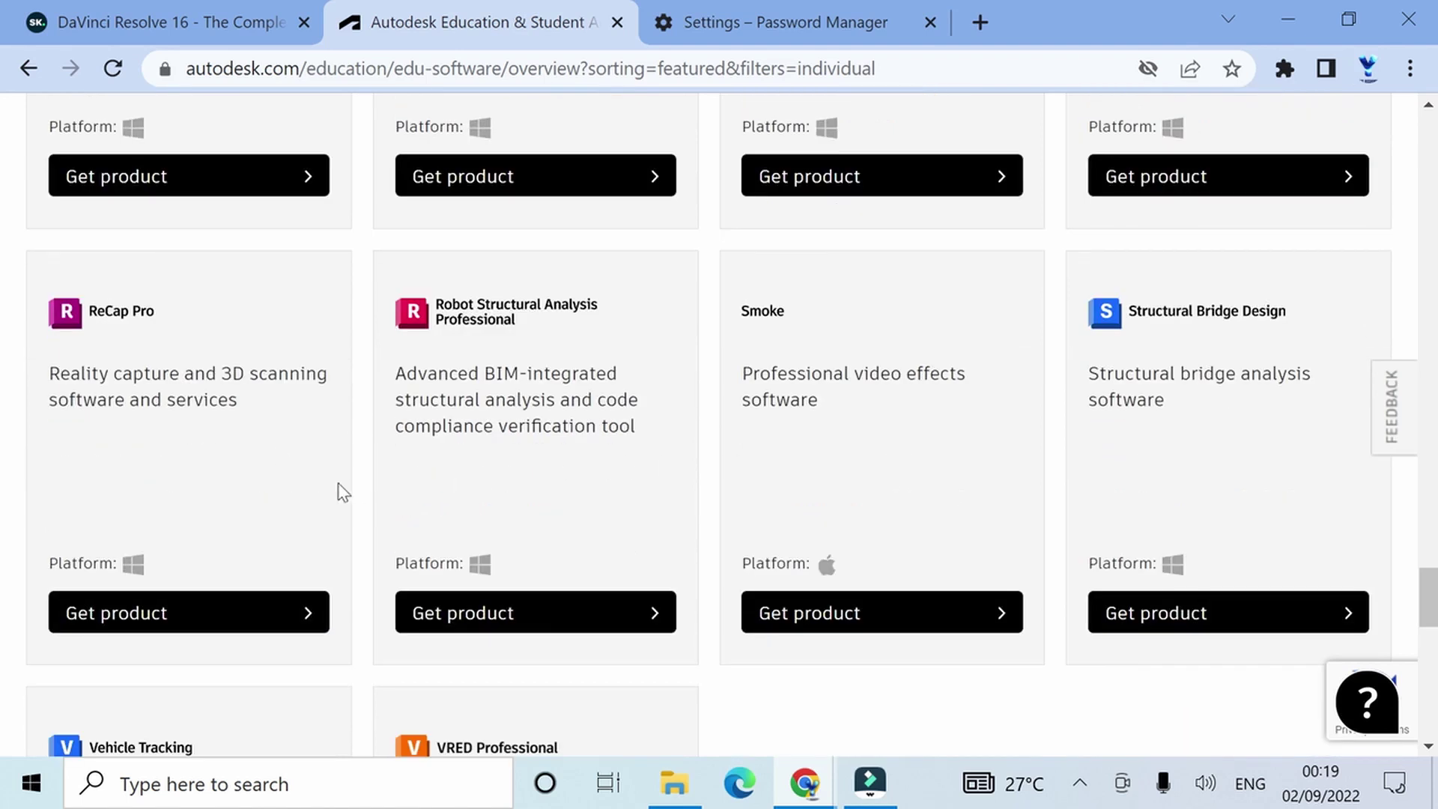
scroll(324, 492, "down", 4)
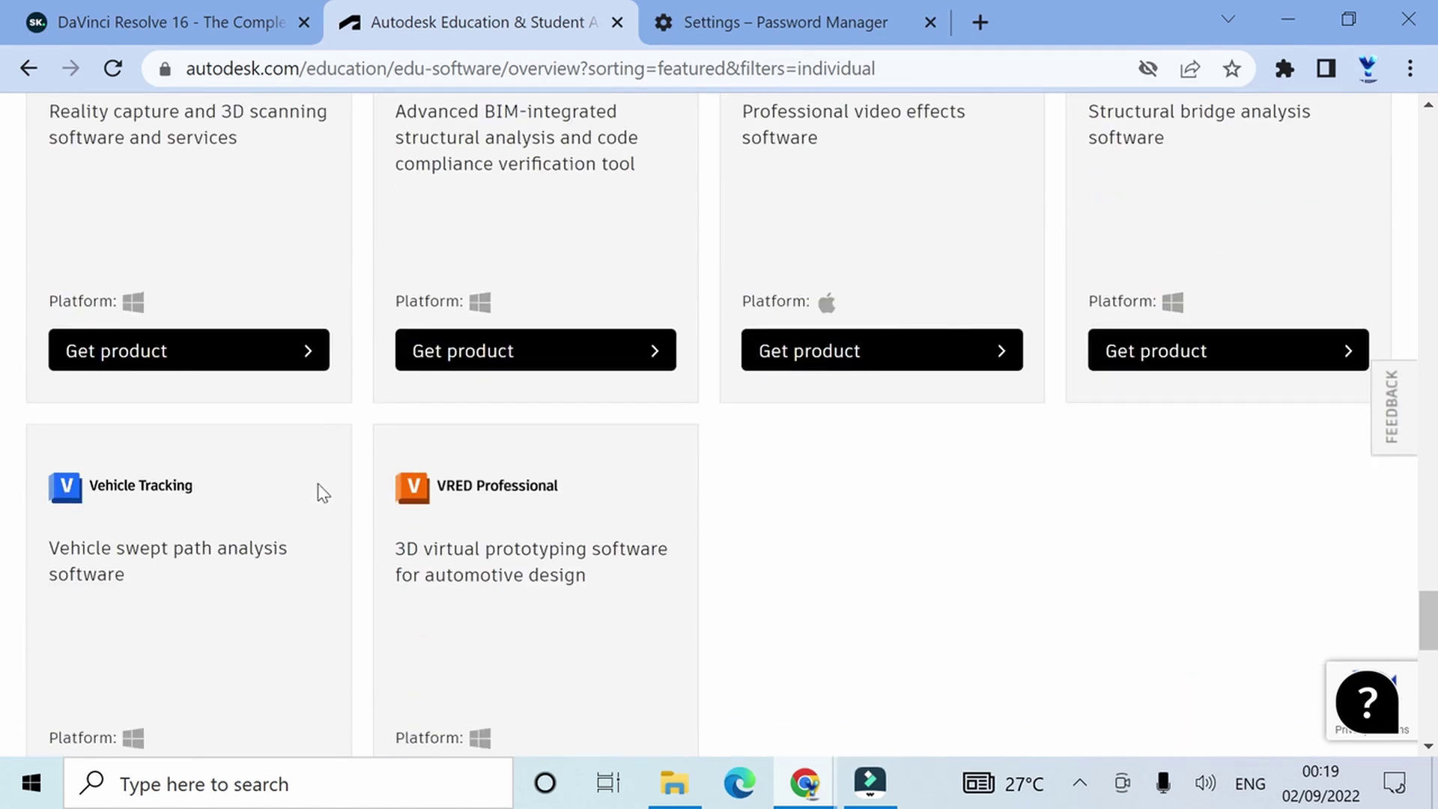
scroll(324, 492, "down", 4)
scroll(321, 492, "down", 6)
scroll(309, 469, "up", 20)
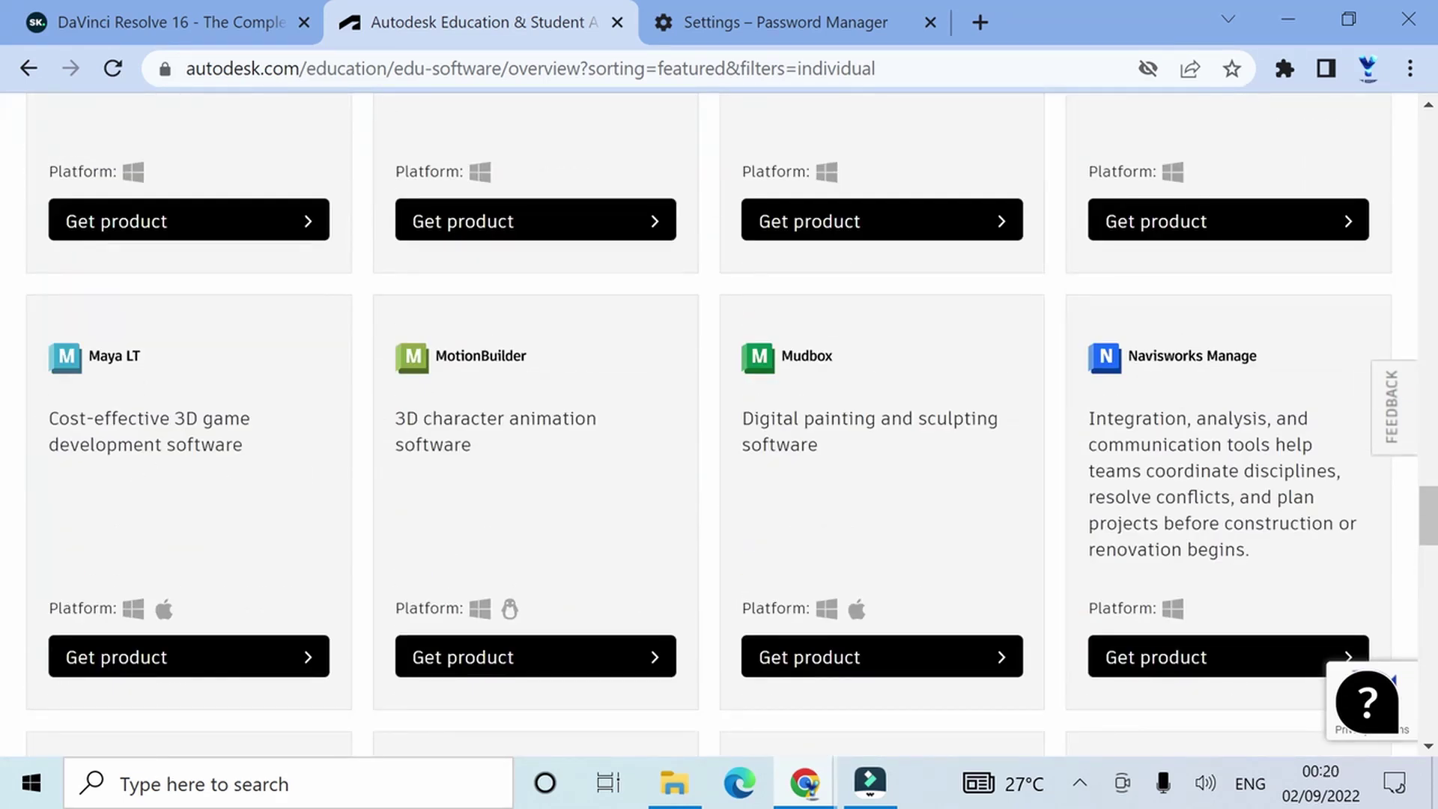
scroll(60, 391, "up", 4)
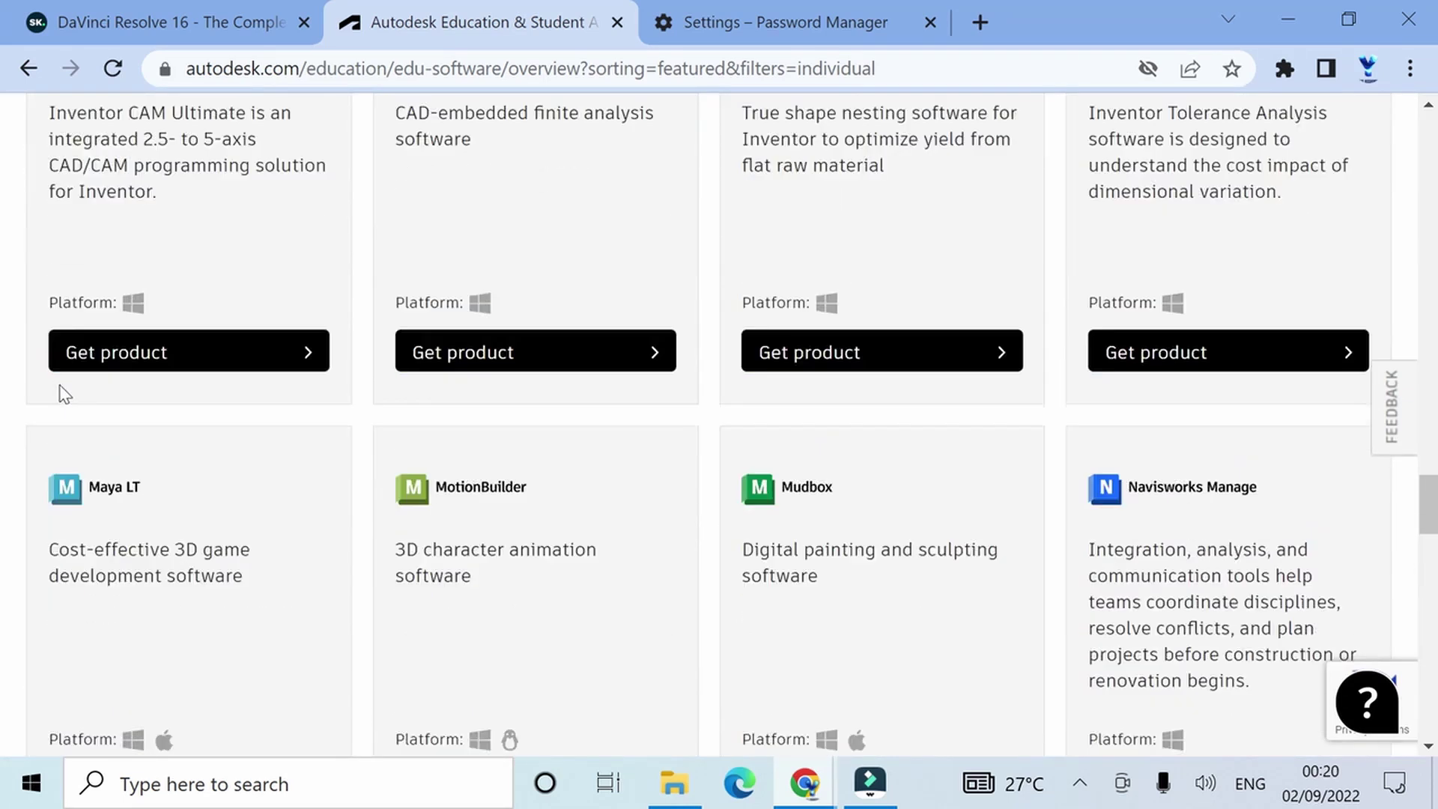
scroll(60, 391, "up", 1)
scroll(76, 368, "up", 14)
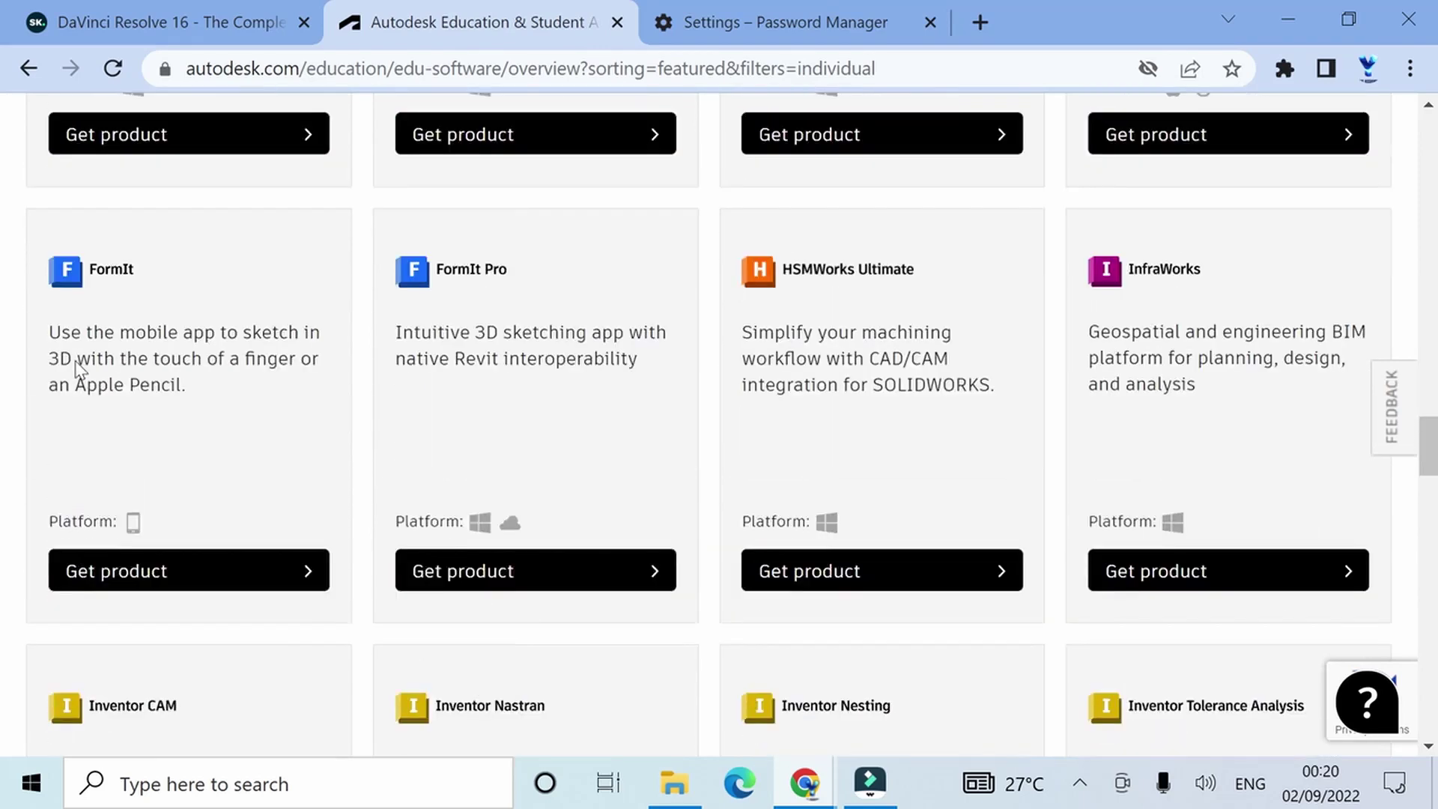
scroll(78, 368, "up", 12)
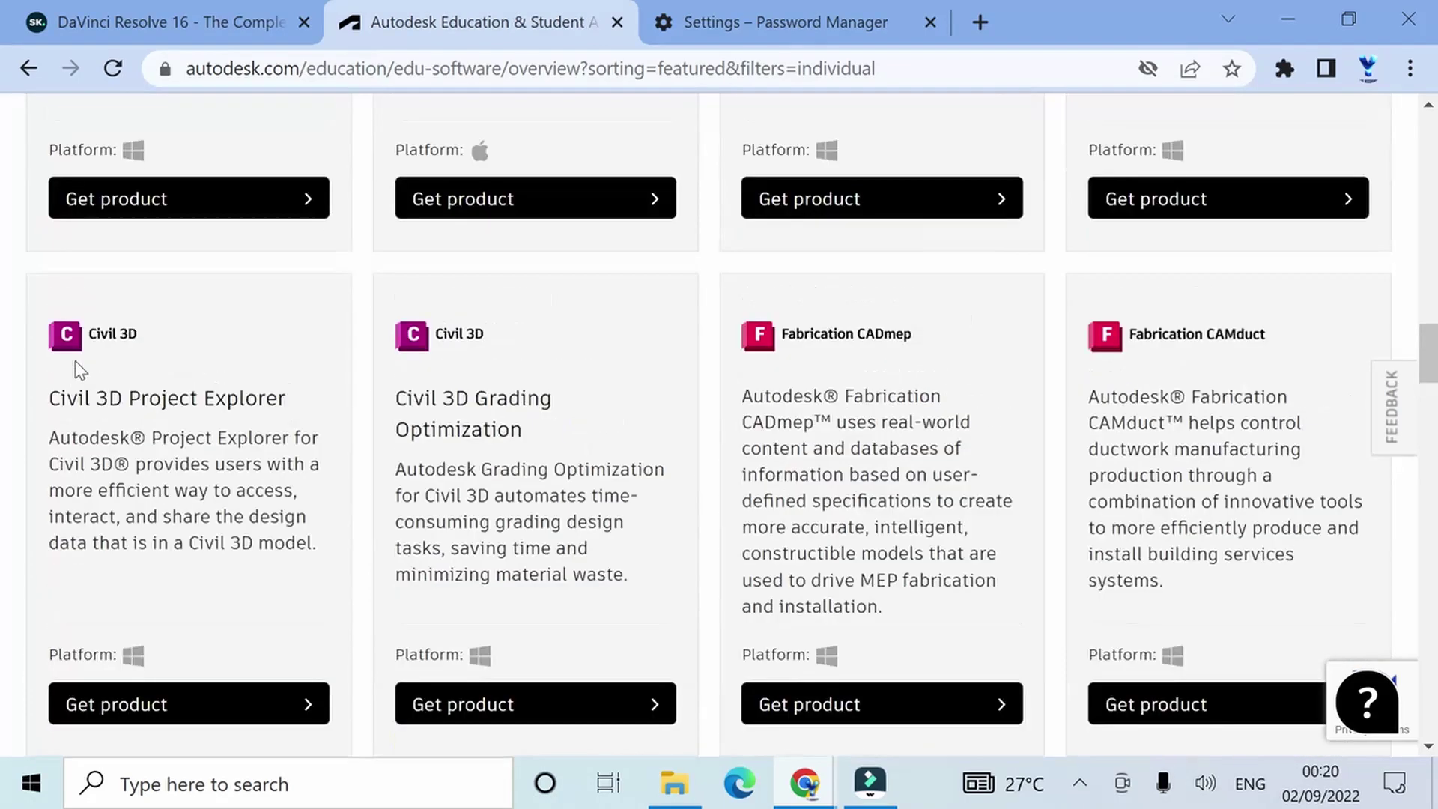
scroll(92, 406, "up", 3)
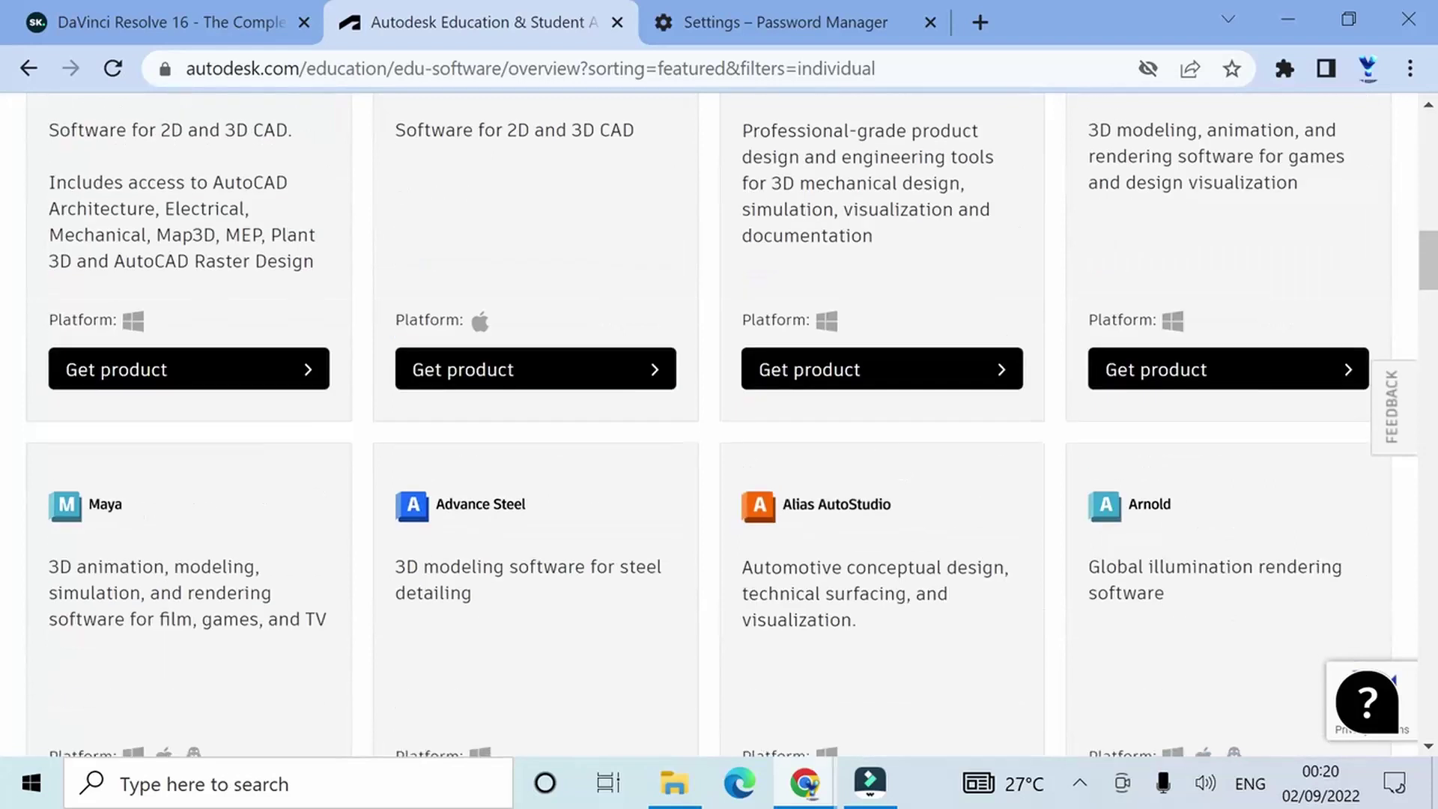
scroll(92, 406, "down", 1)
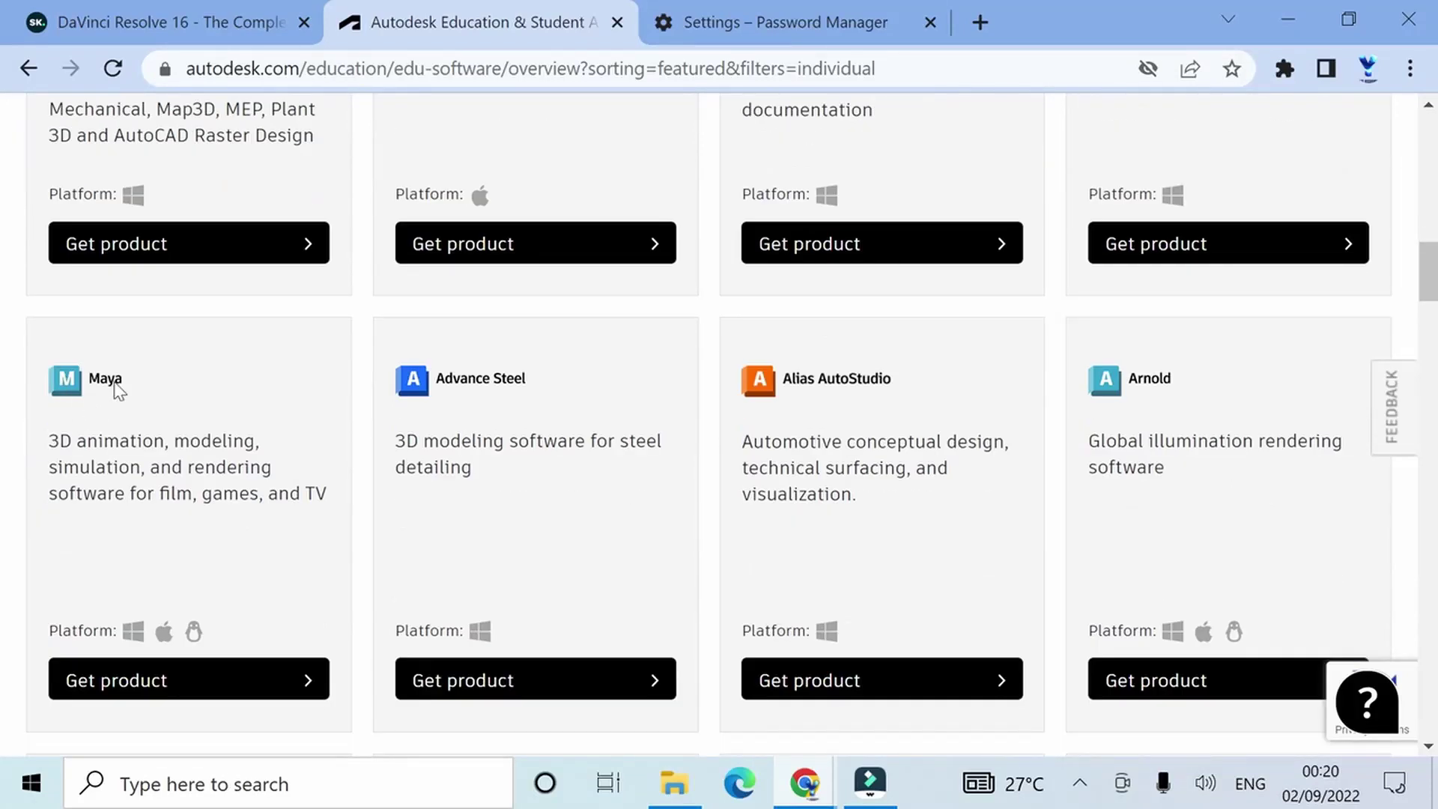
Step: Open Maya's download options, keeping English, version 2023 and Windows
left_click(150, 680)
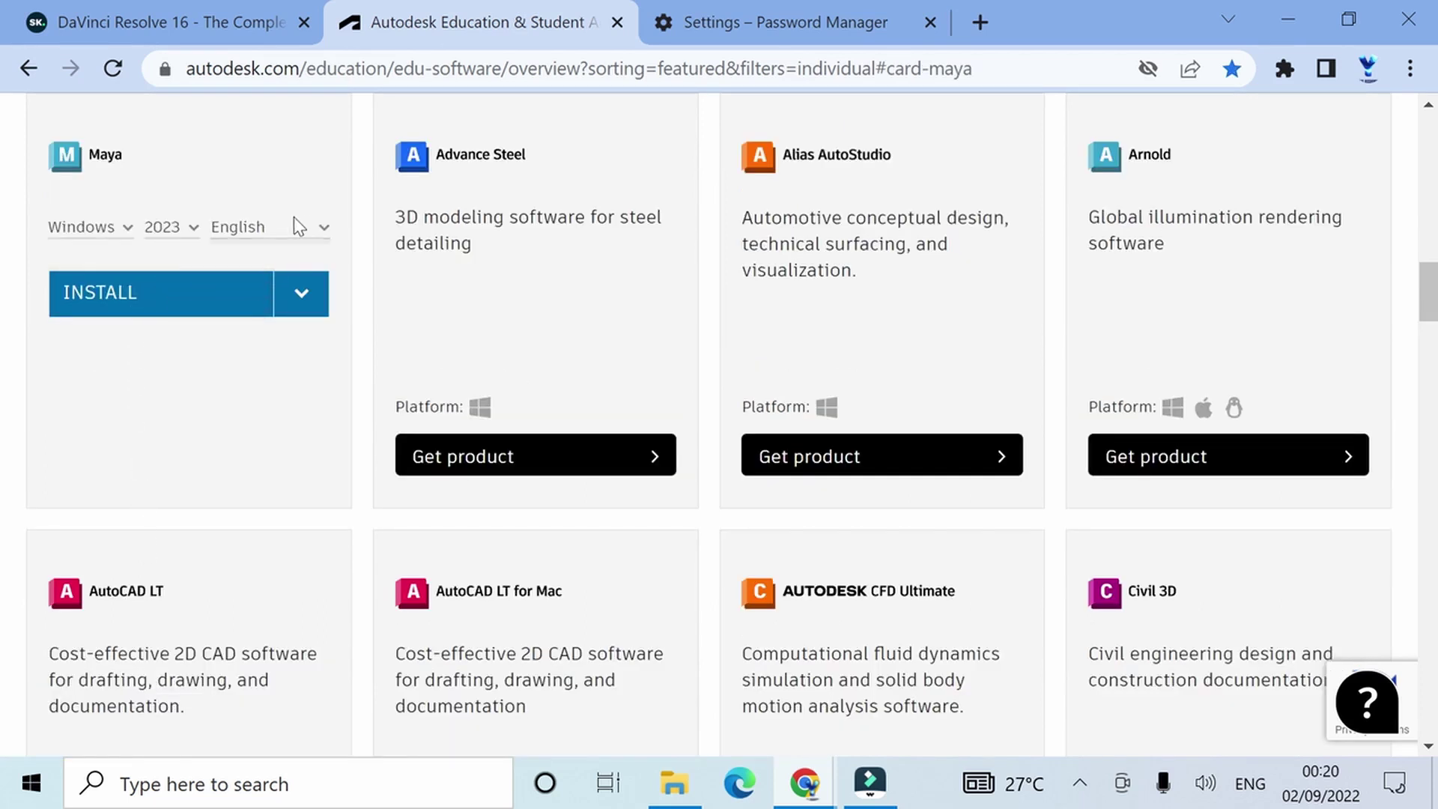
left_click(324, 230)
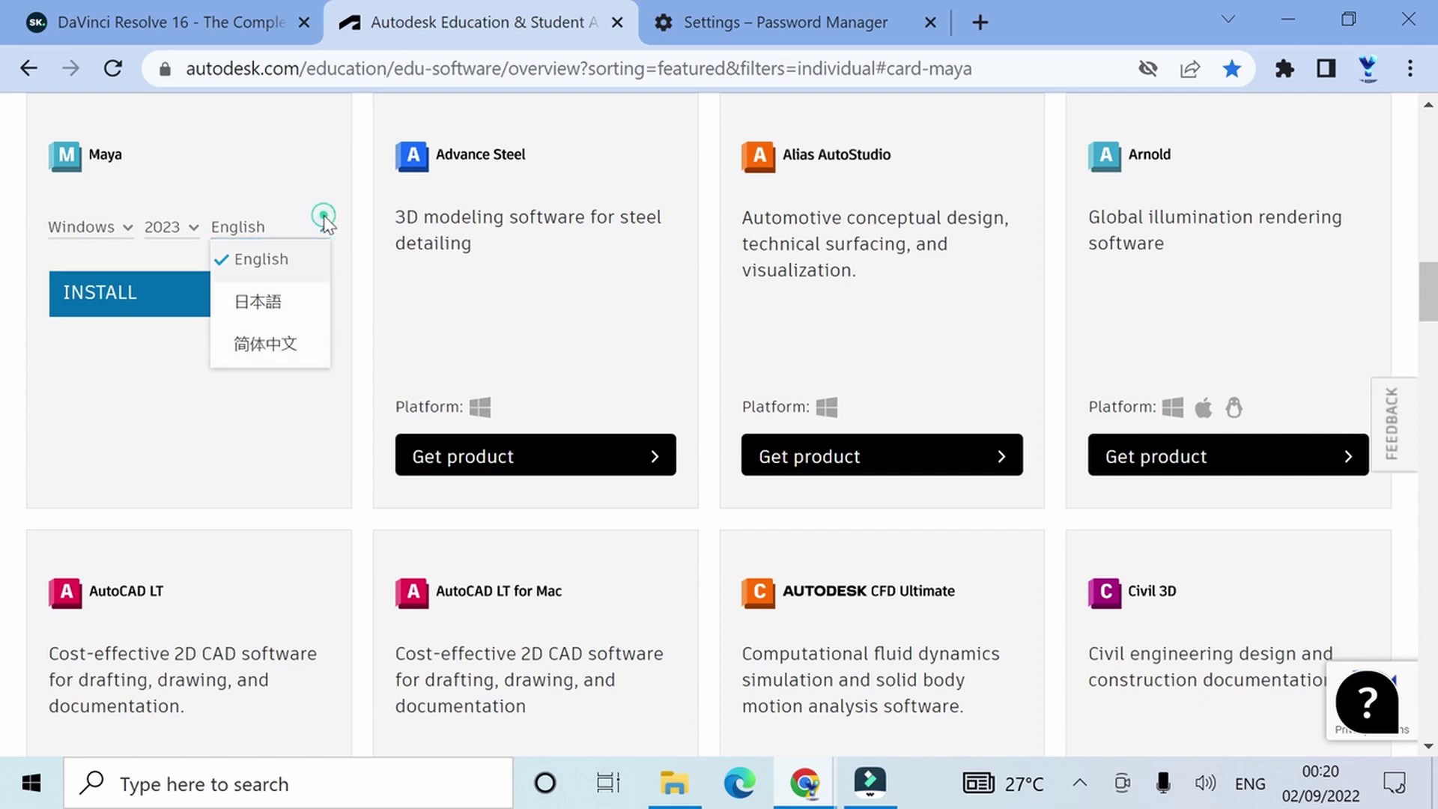
left_click(323, 217)
left_click(191, 227)
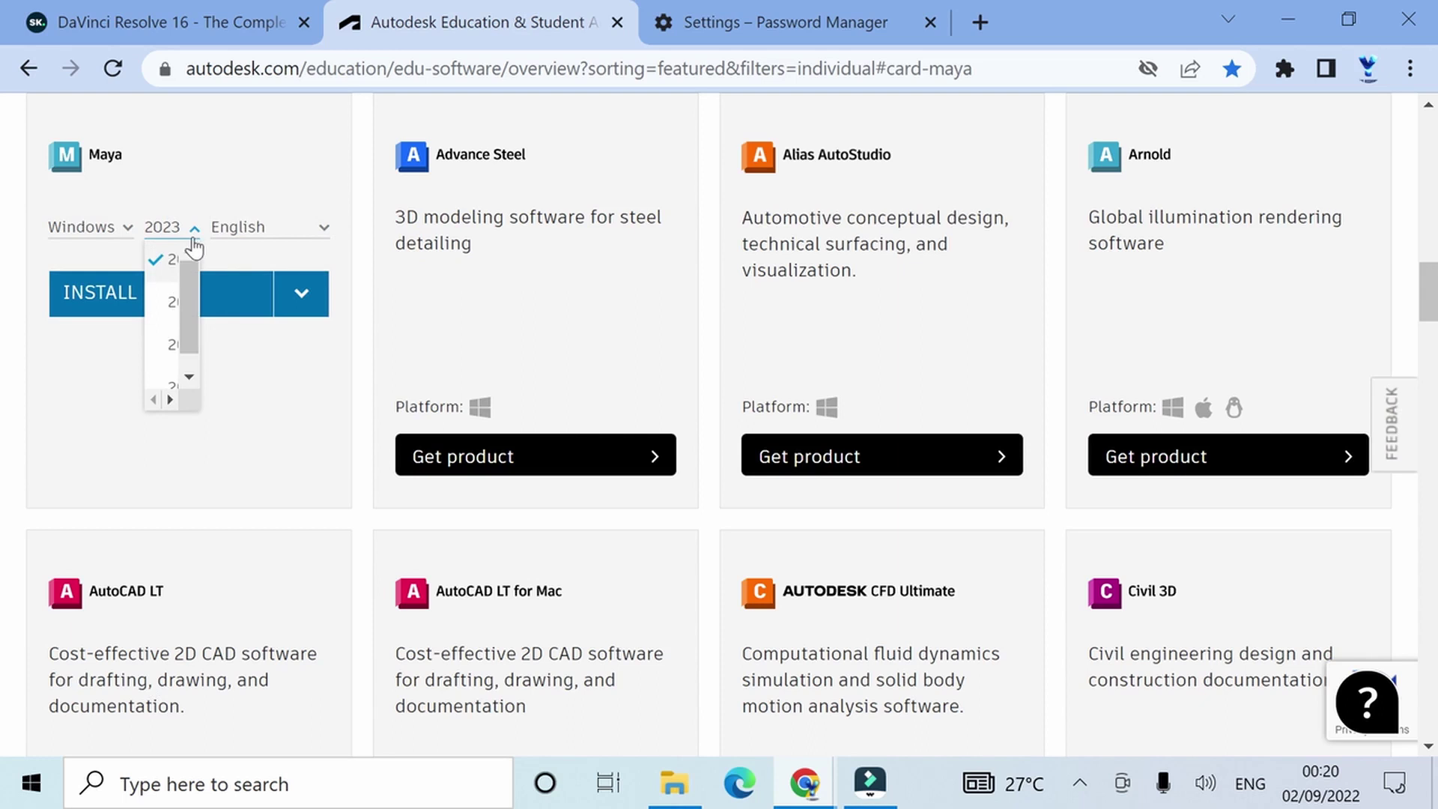
left_click(194, 228)
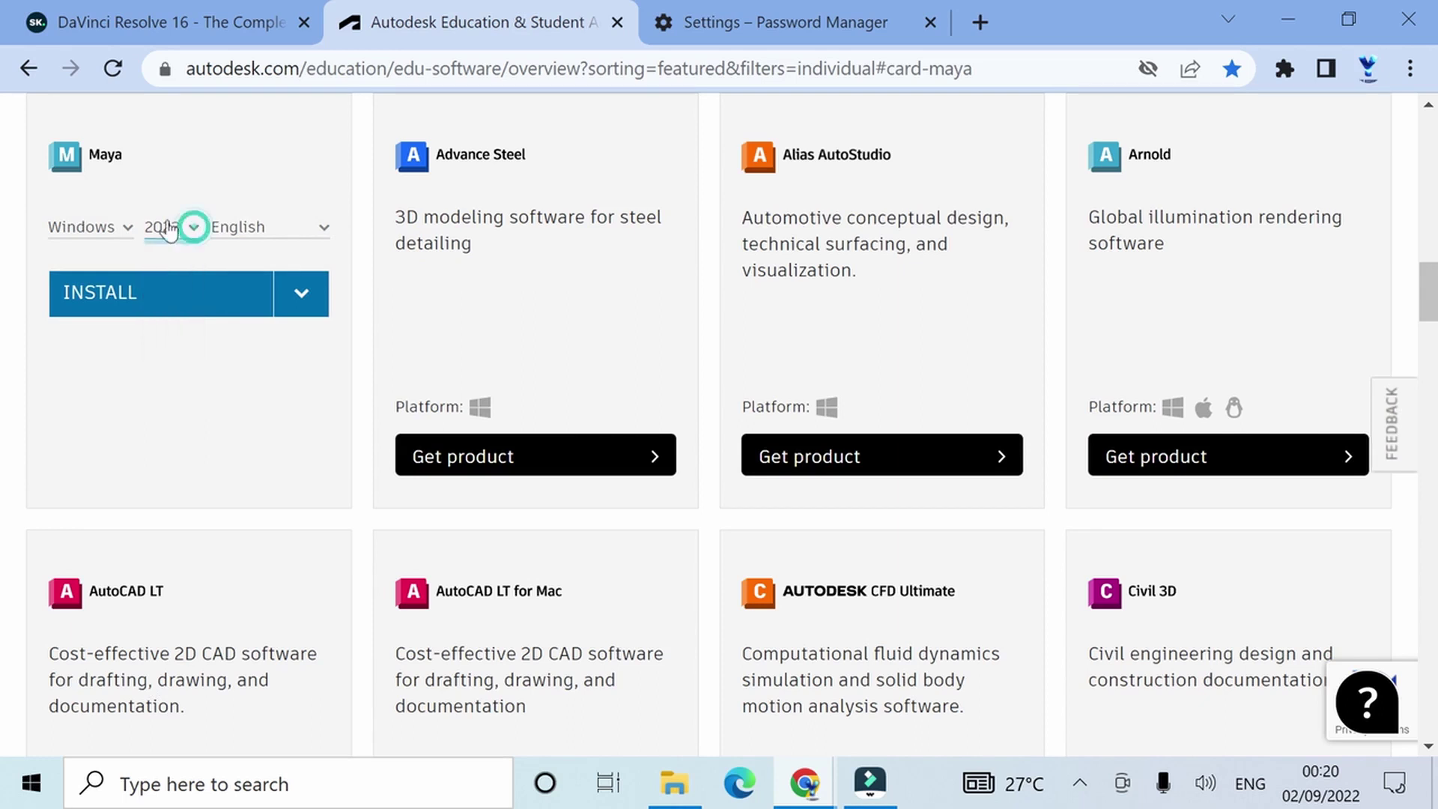
left_click(128, 227)
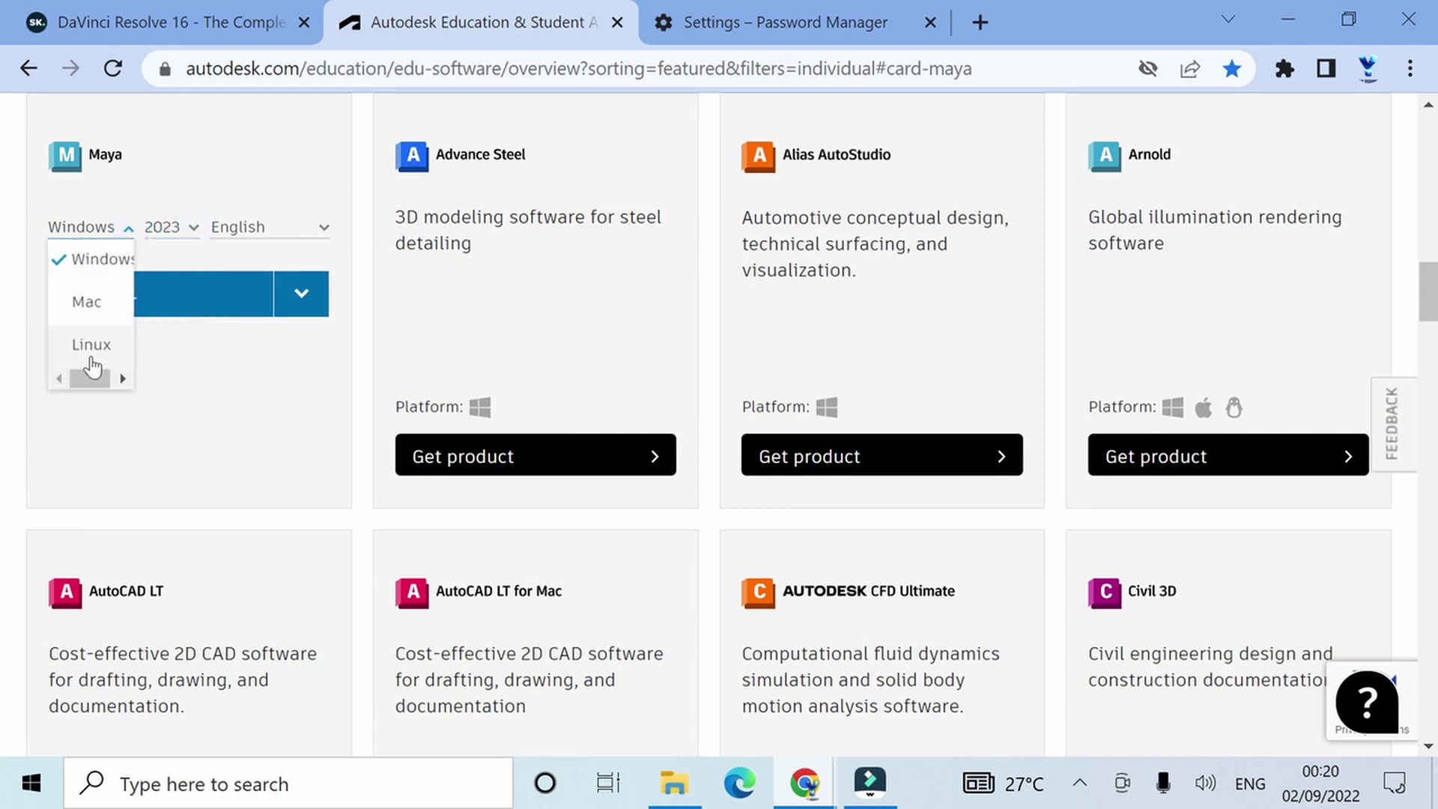
left_click(129, 228)
Step: Choose Install and accept the terms to download the 11.4 MB Maya 2023 installer
left_click(292, 307)
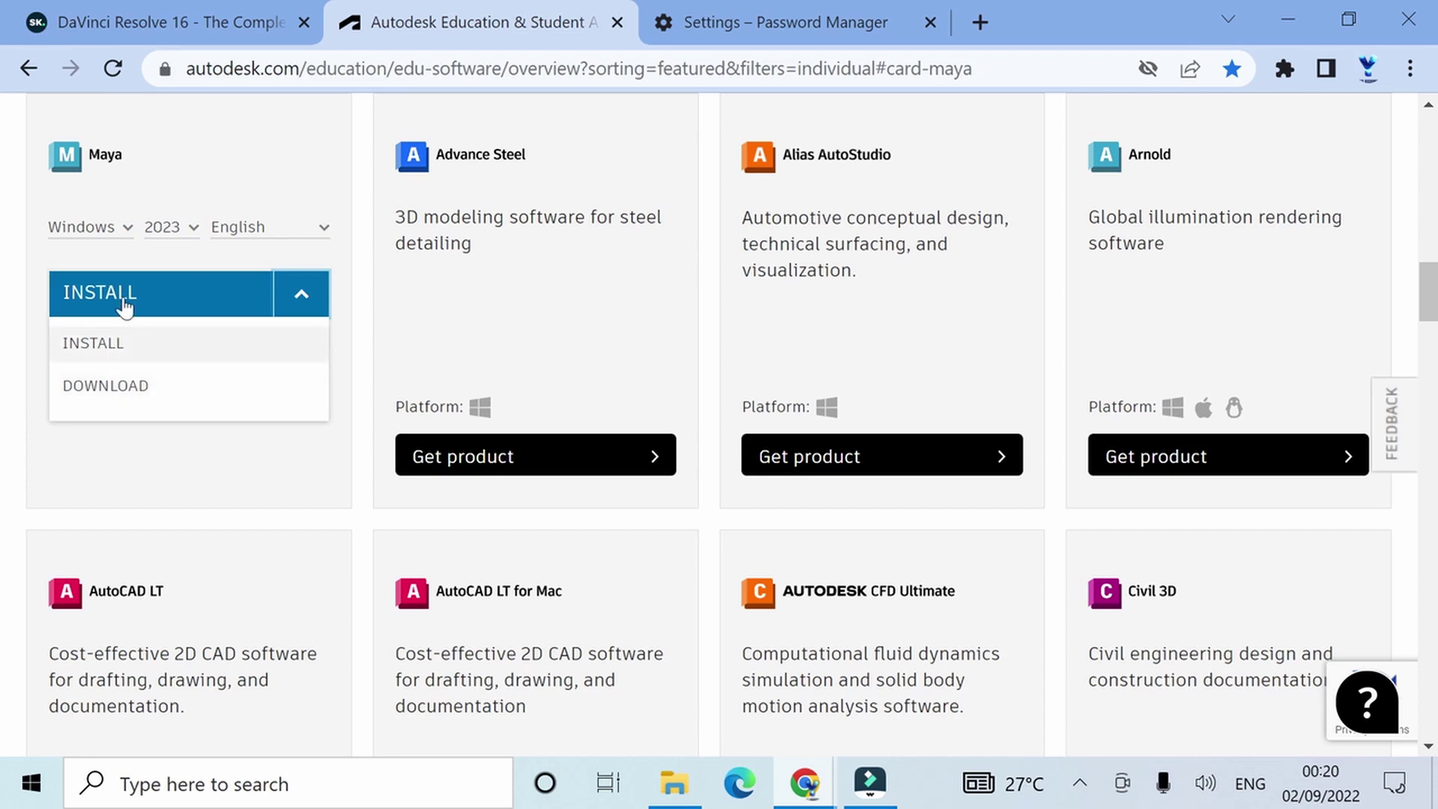
left_click(176, 294)
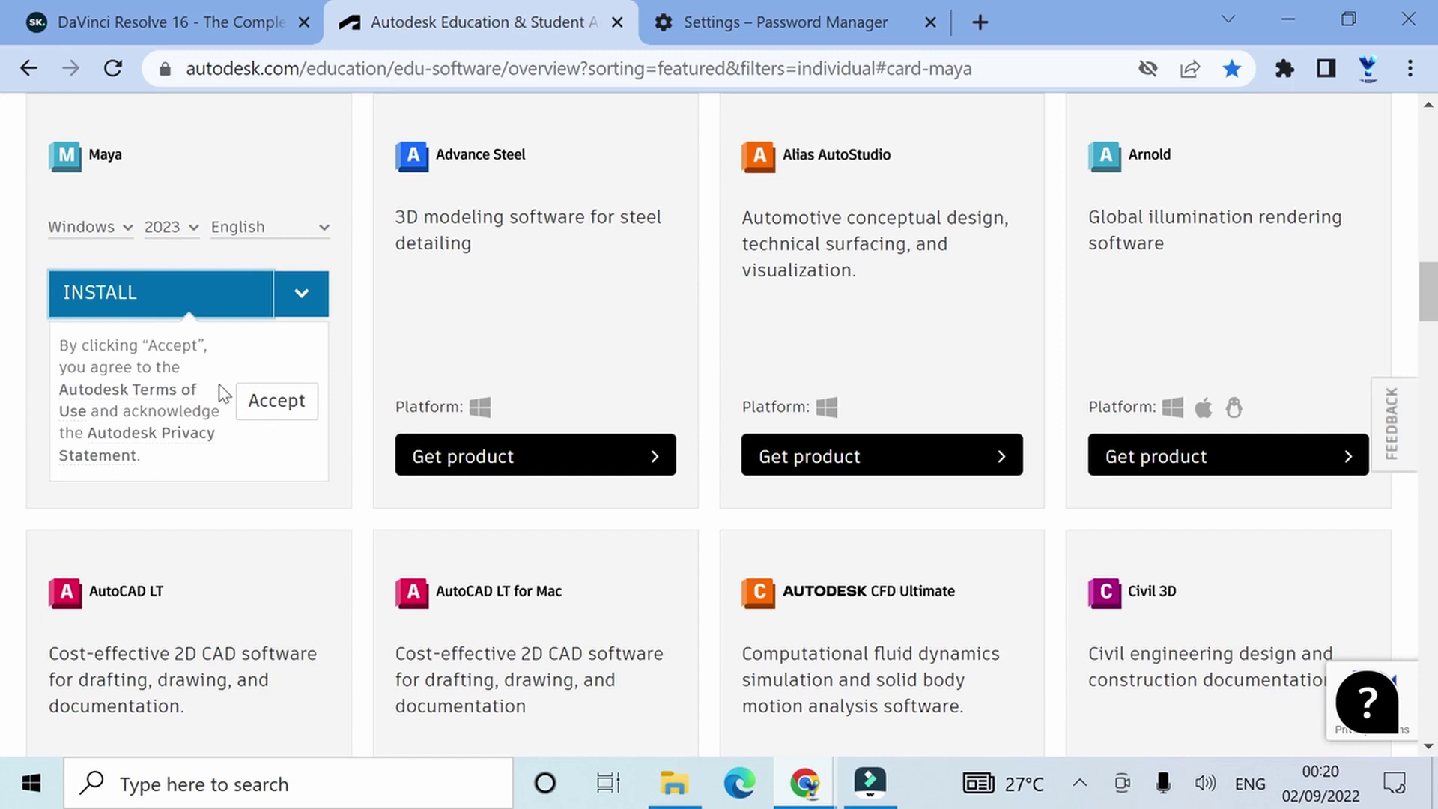
left_click(282, 409)
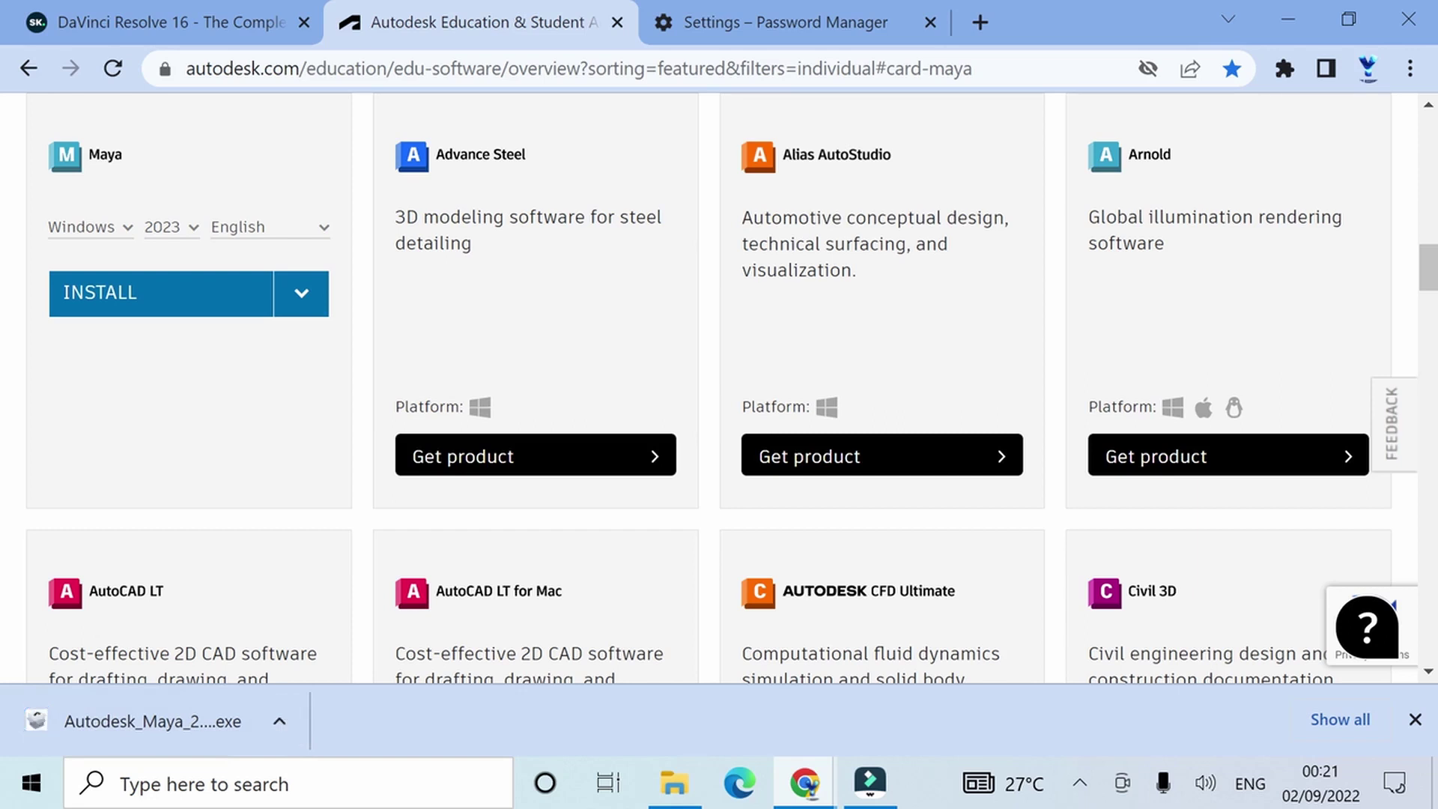
left_click(282, 720)
Step: Run the downloaded Maya 2023 installer as administrator from its folder
left_click(312, 631)
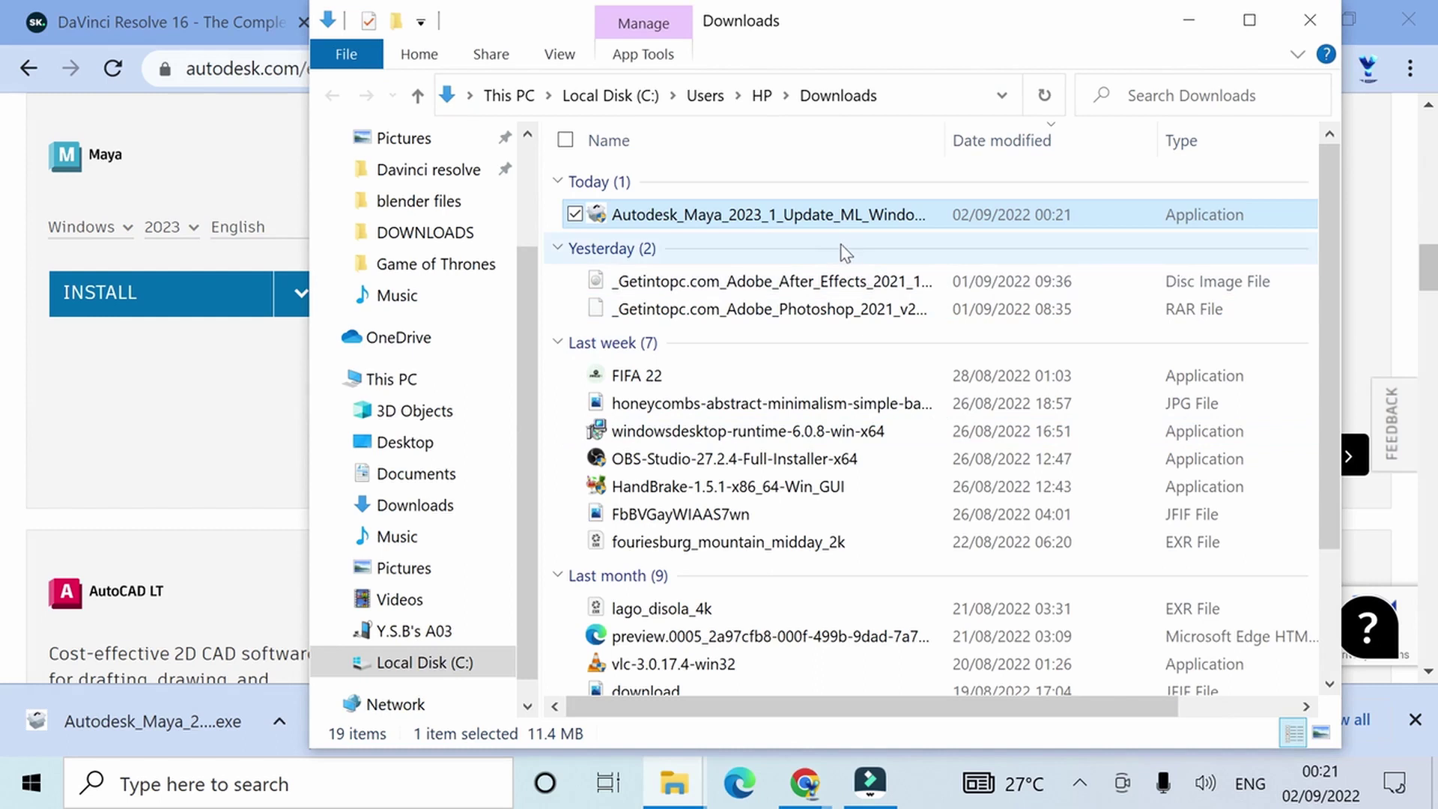
double_click(836, 212)
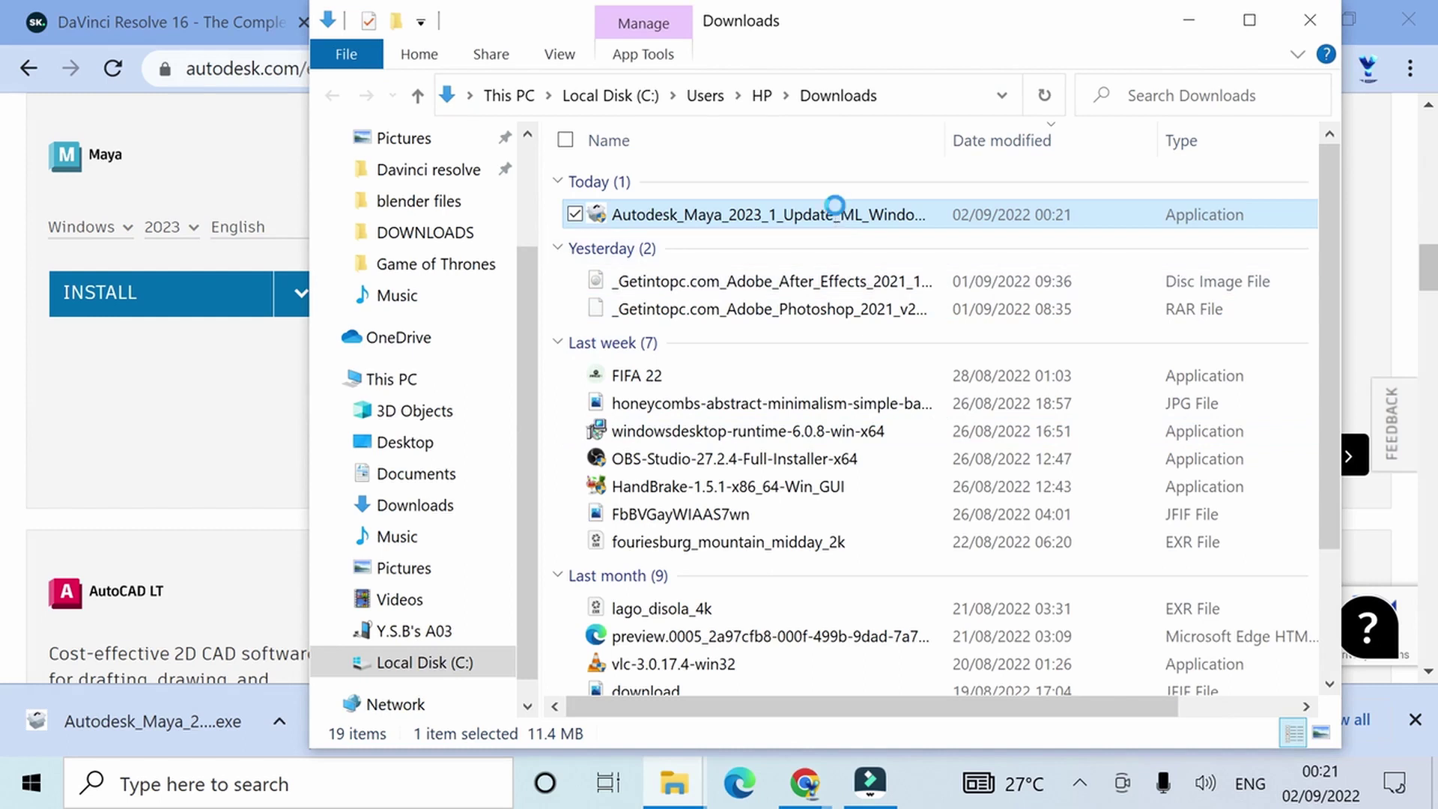
right_click(835, 206)
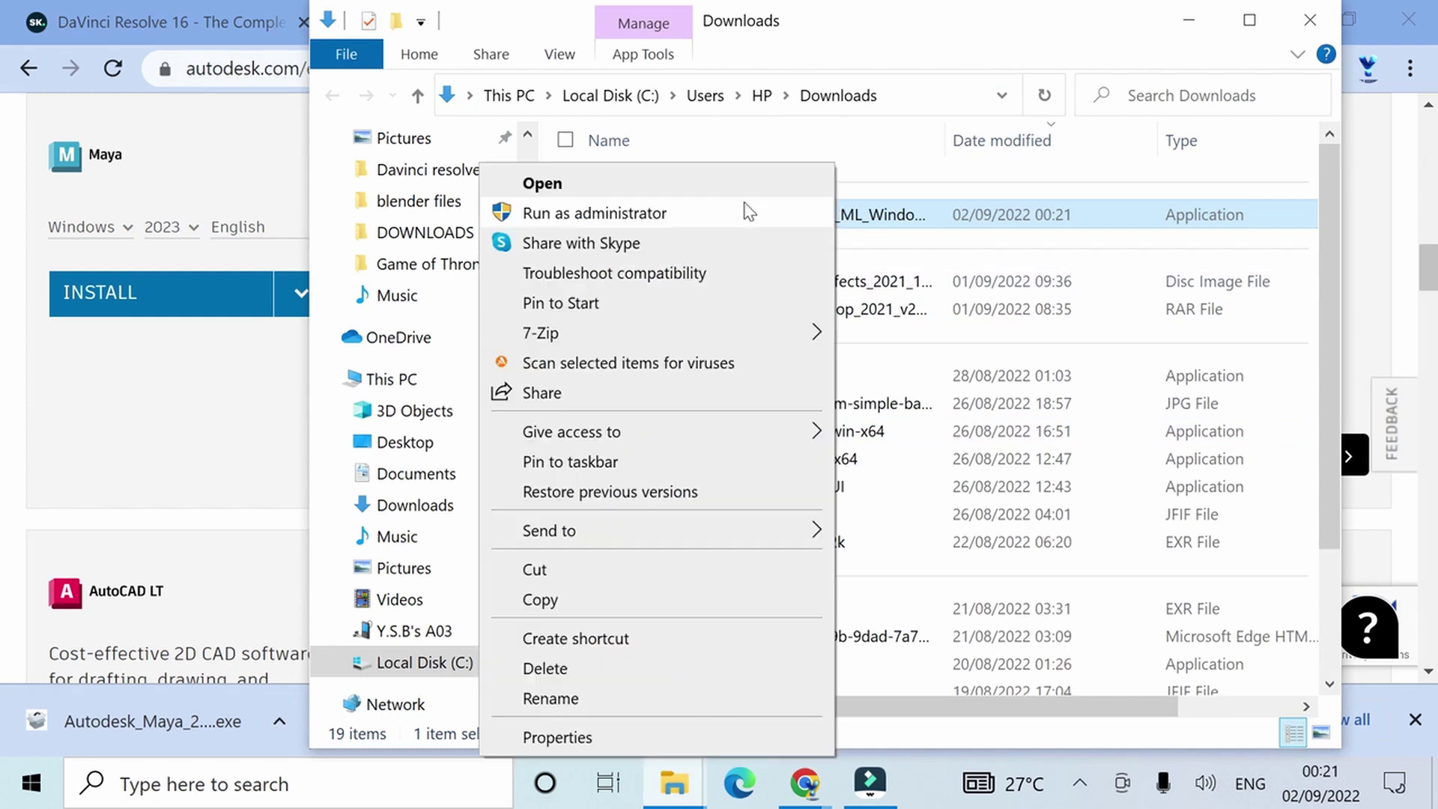
left_click(675, 214)
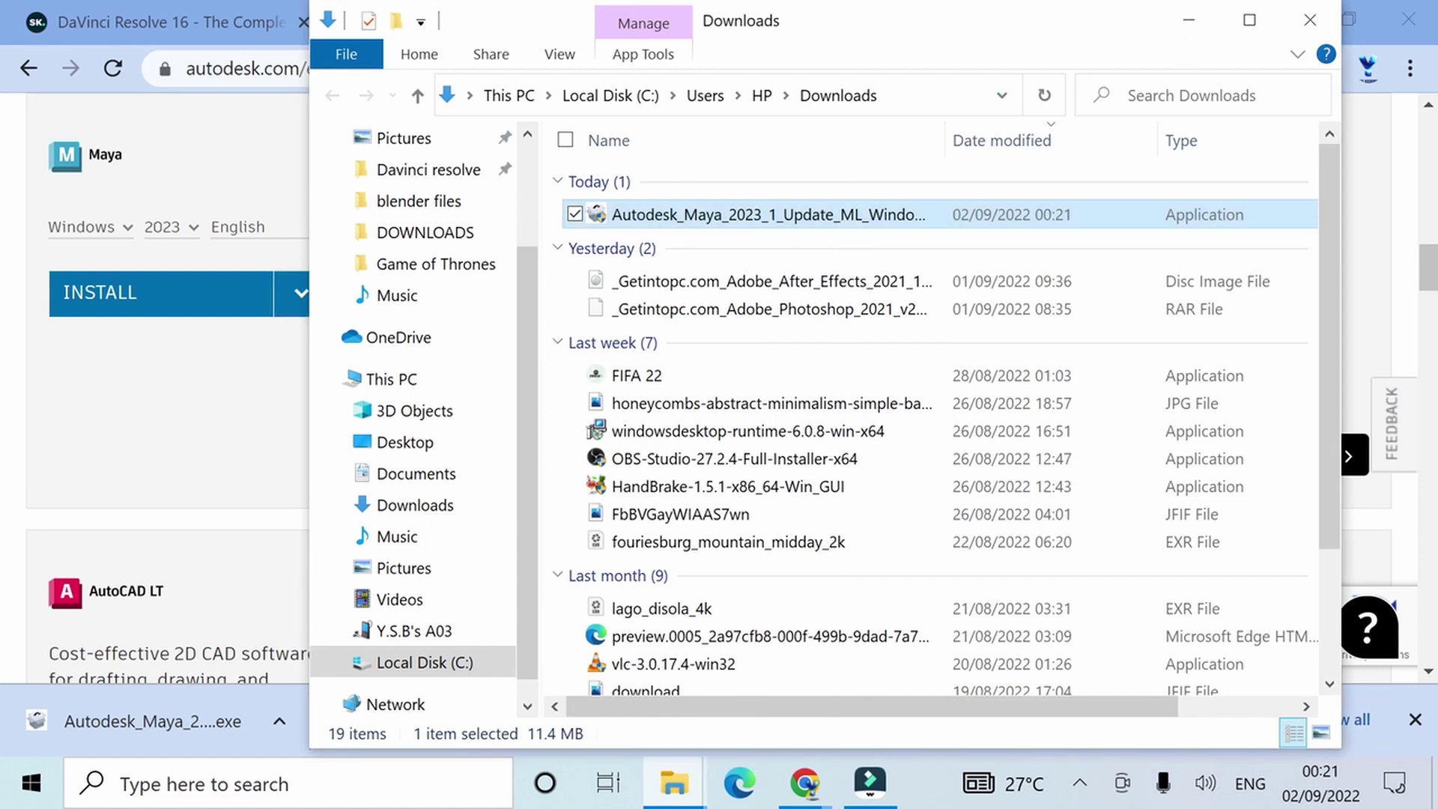
left_click(1189, 20)
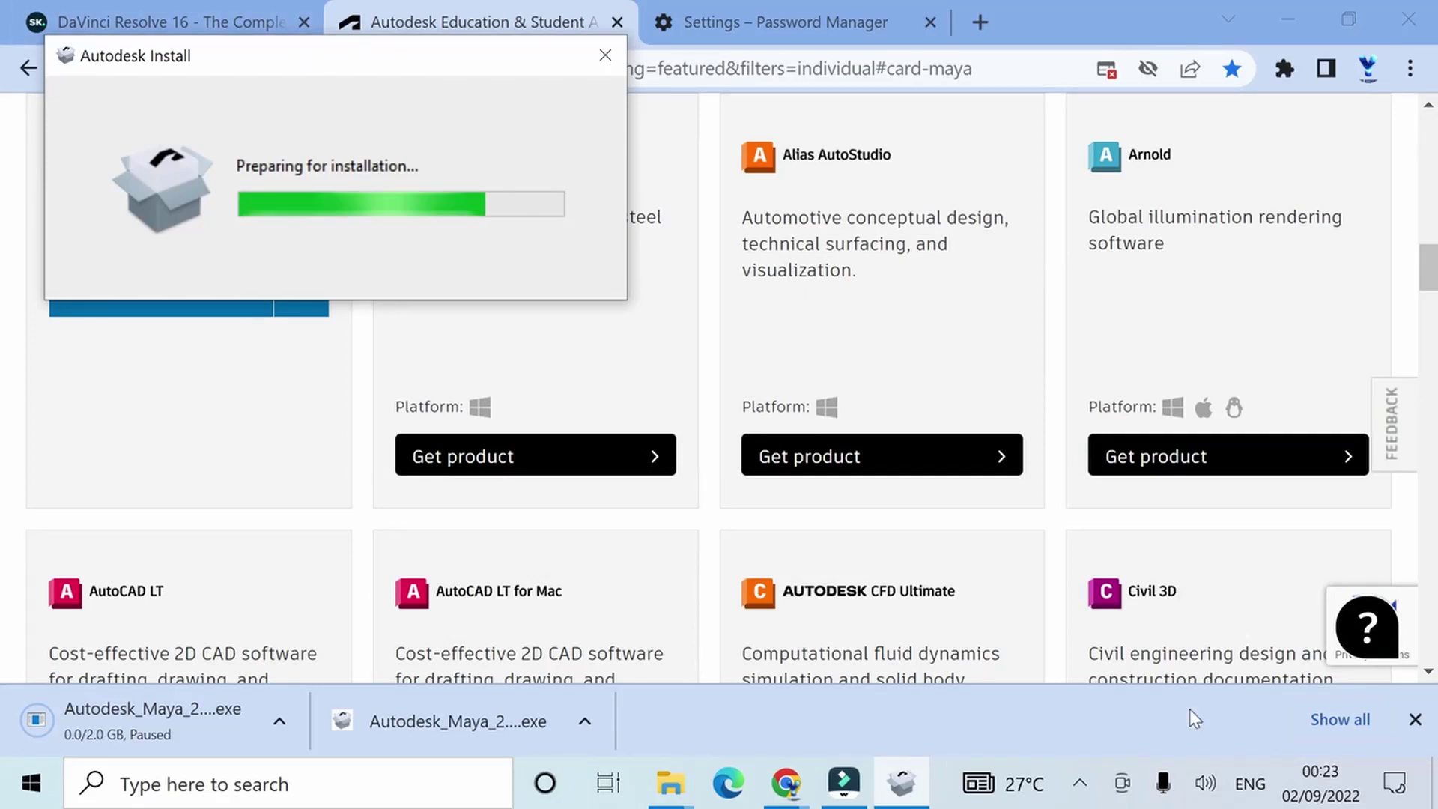
Step: Sign in to Autodesk with the student's school e-mail and account password
left_click(1079, 784)
left_click(1133, 730)
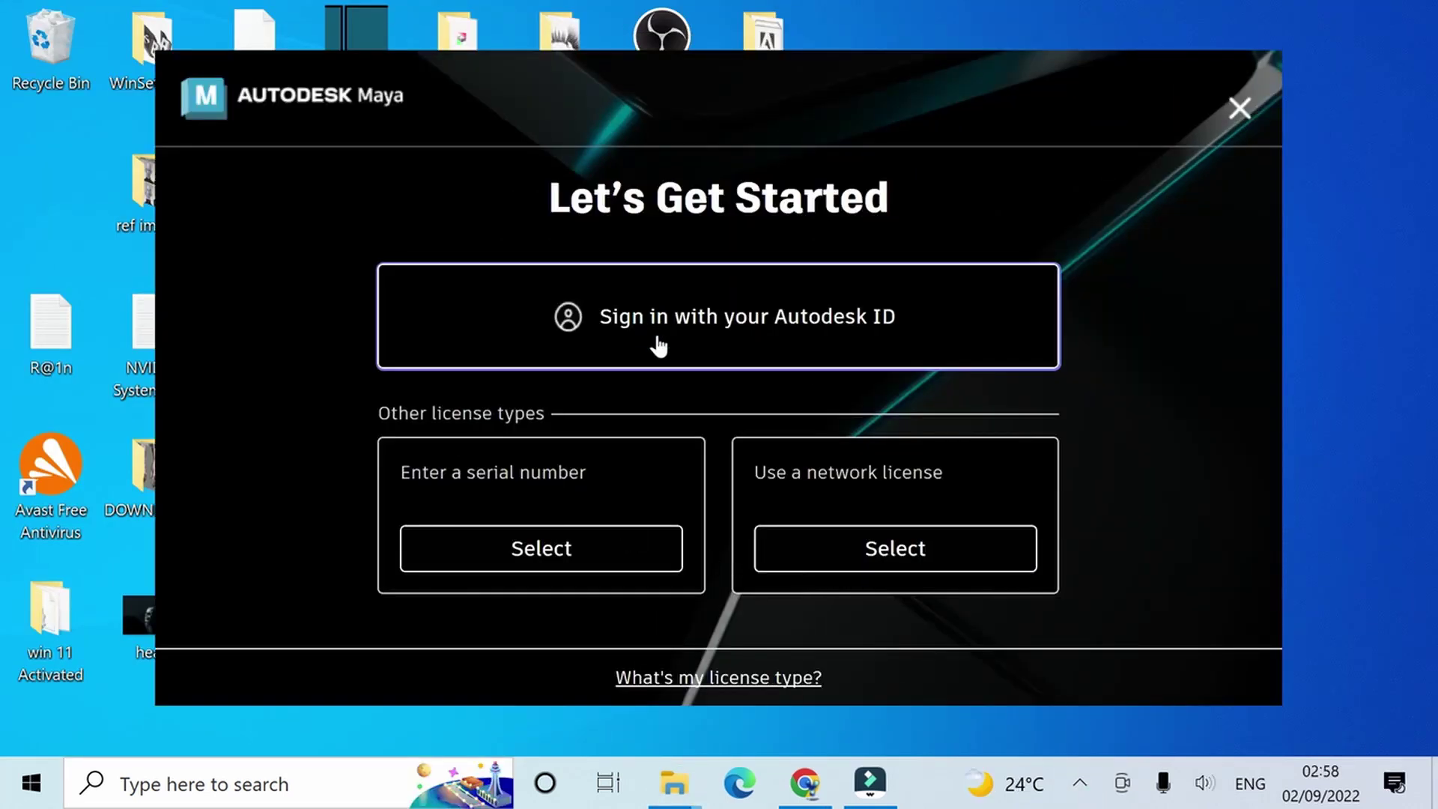
left_click(699, 321)
left_click(757, 378)
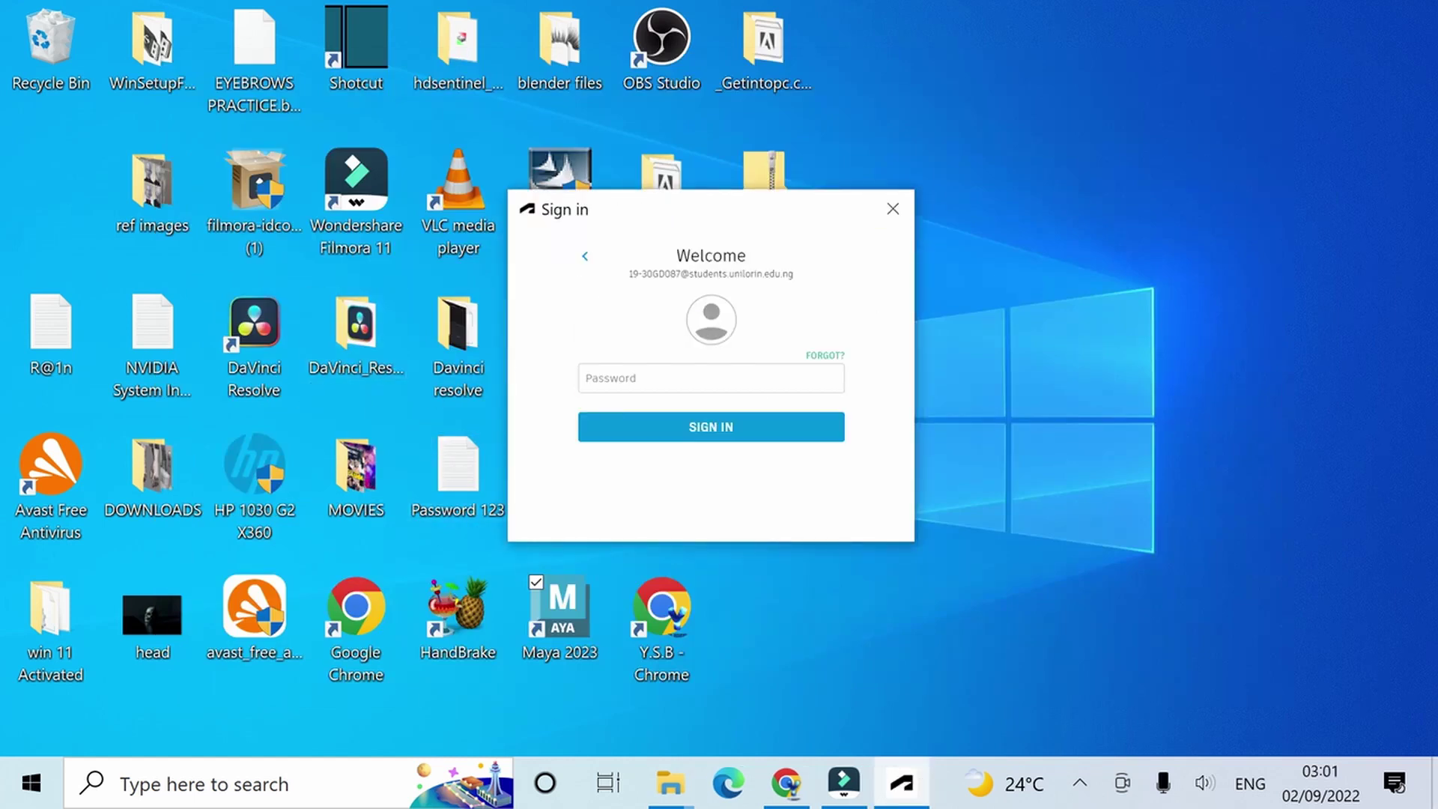
type("••")
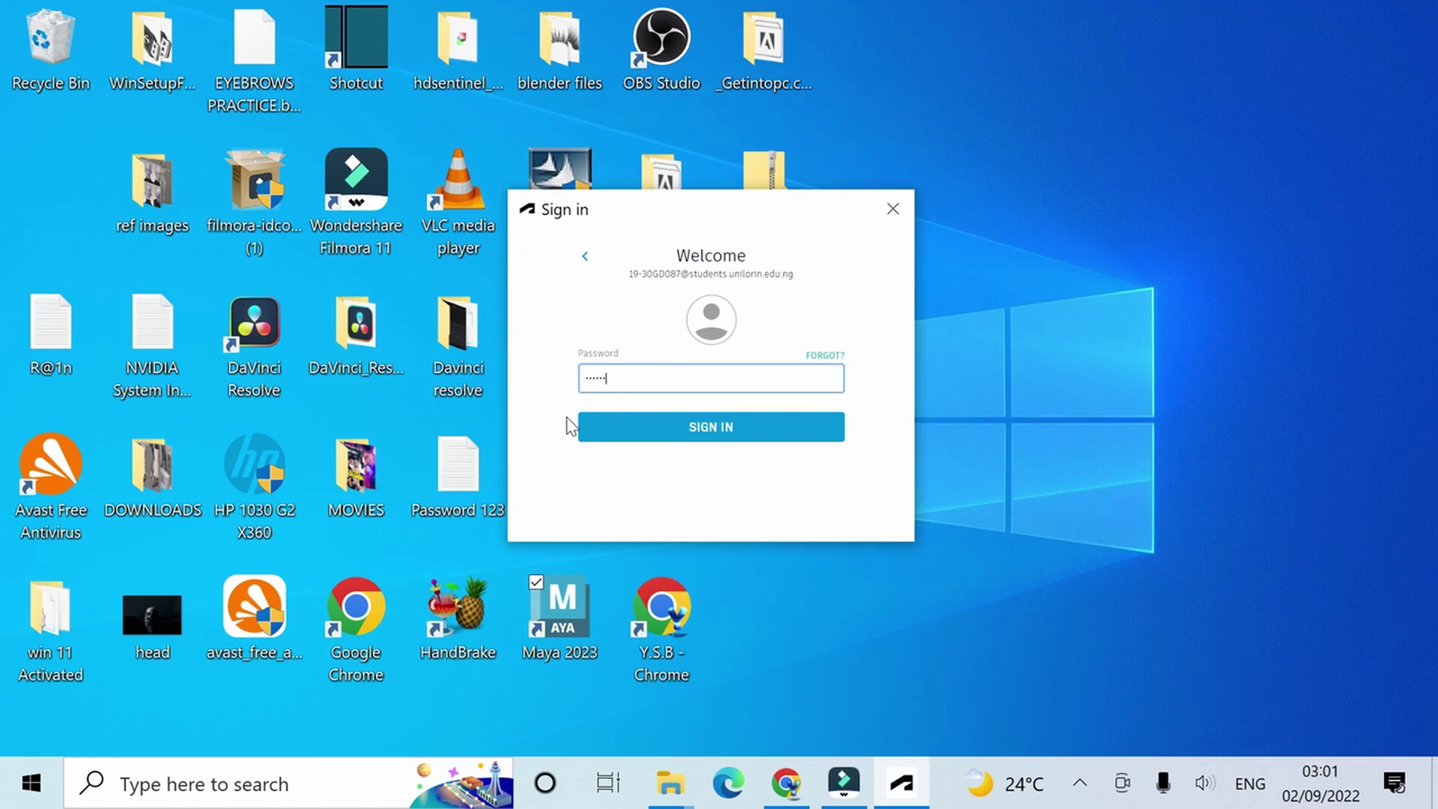
left_click(742, 428)
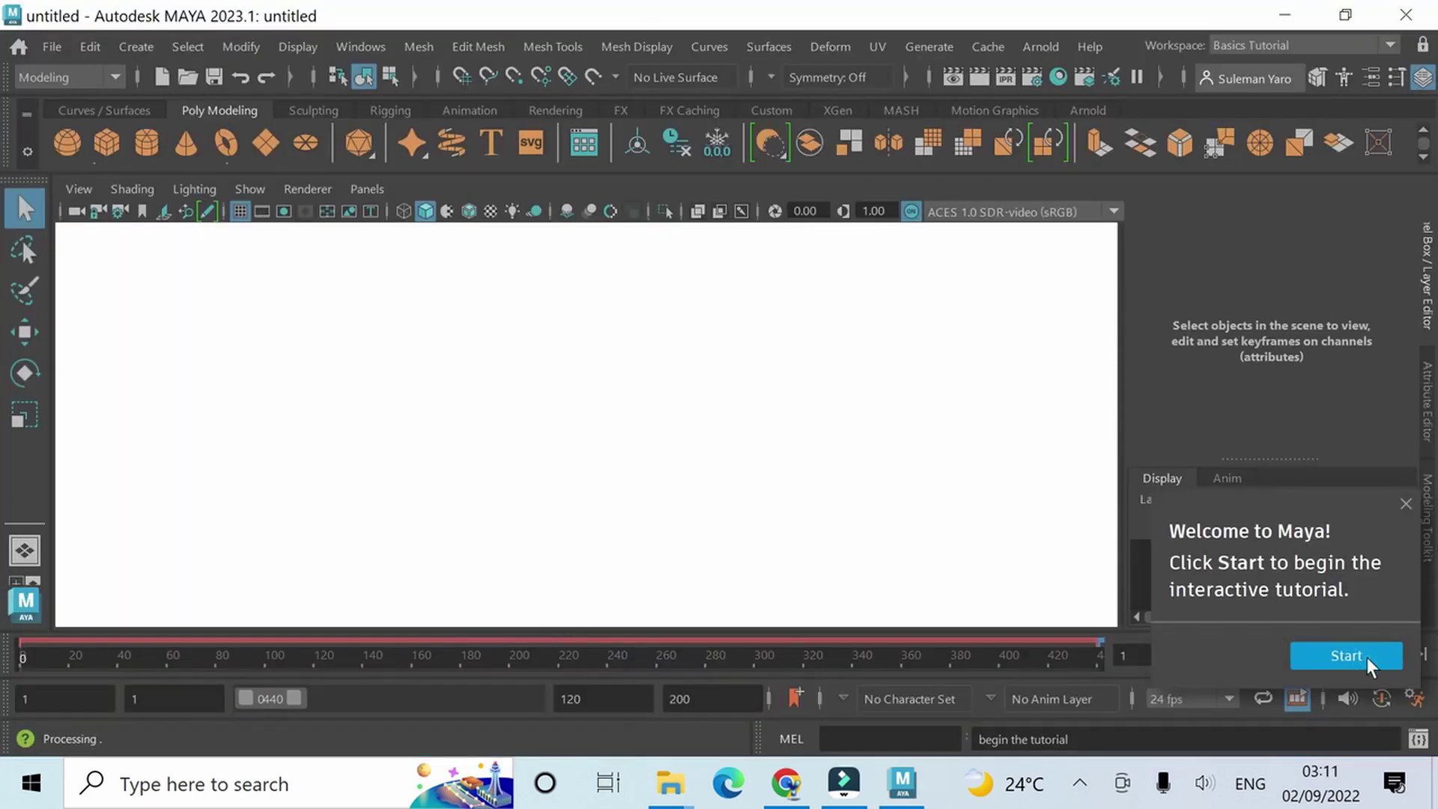
Step: Let Maya 2023.1 finish launching into the empty untitled scene
left_click(1081, 781)
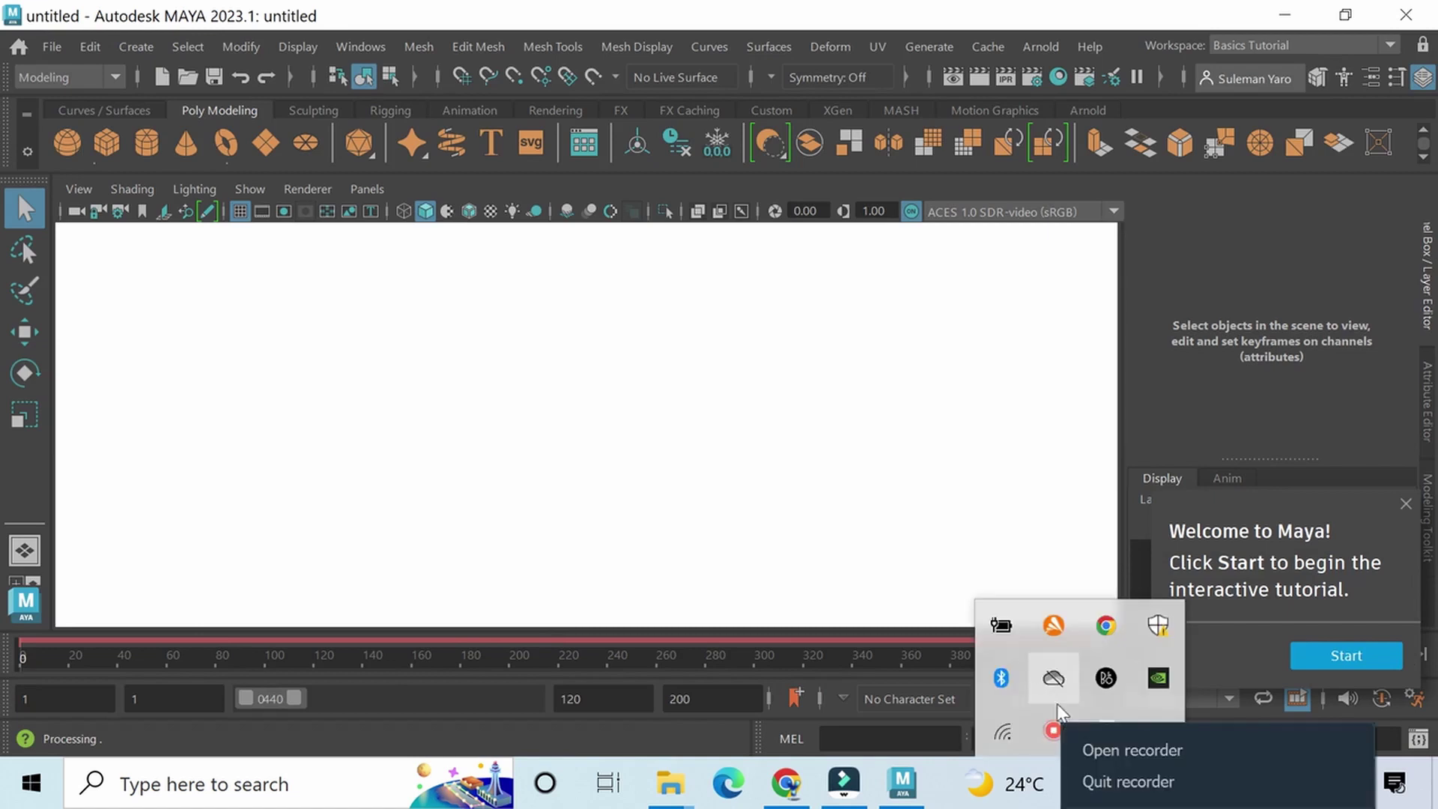
left_click(1116, 750)
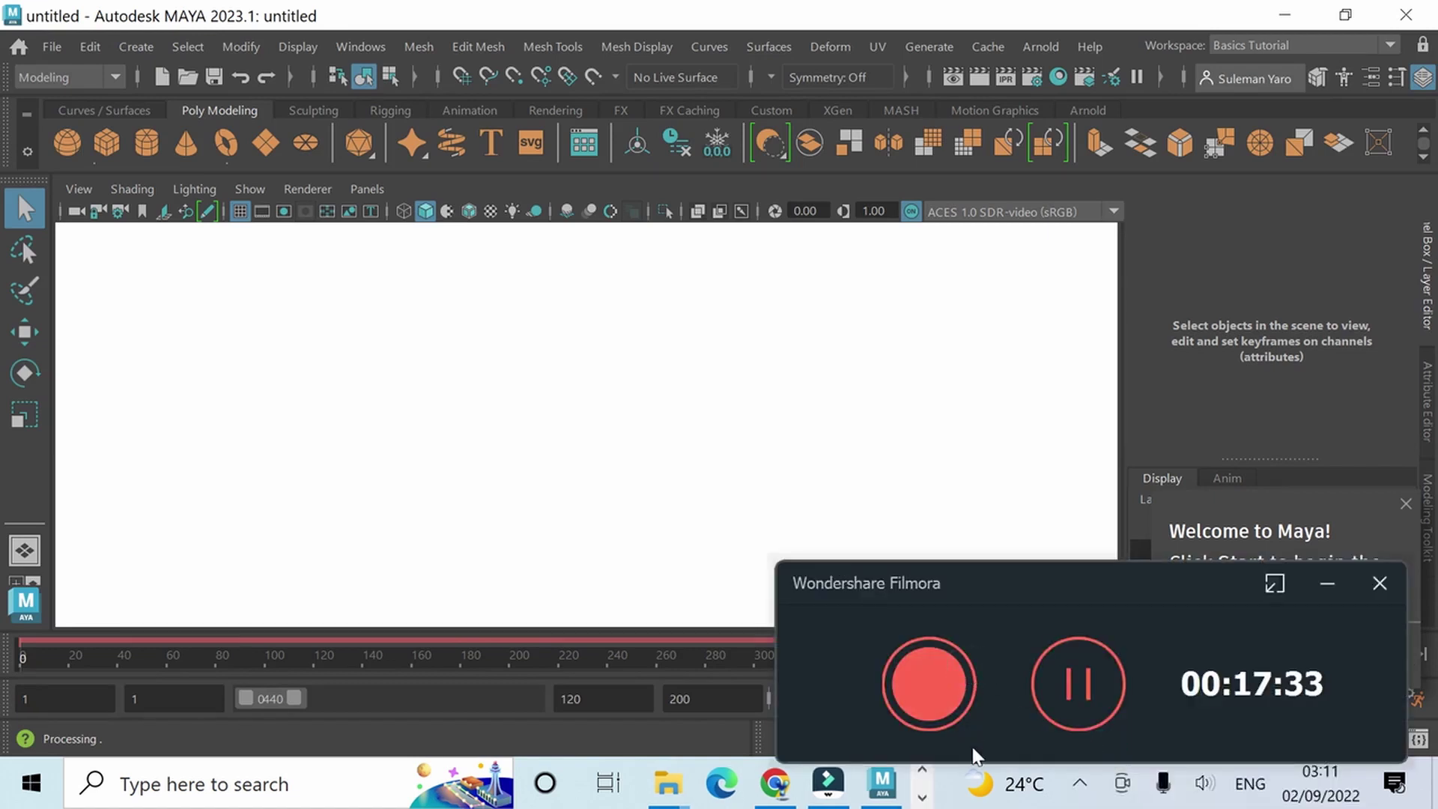